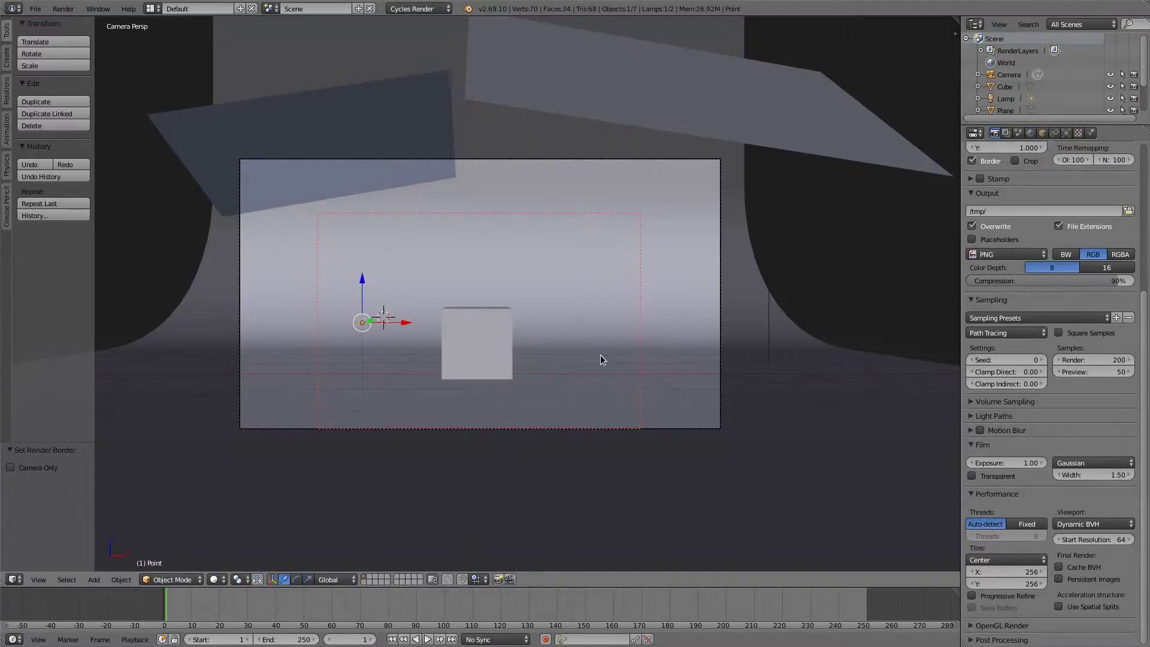
# Preview the scene in rendered shading and set Clamp Direct to 0.99 and Clamp Indirect to 1.35.
pyautogui.hotkey('shift', 'z')
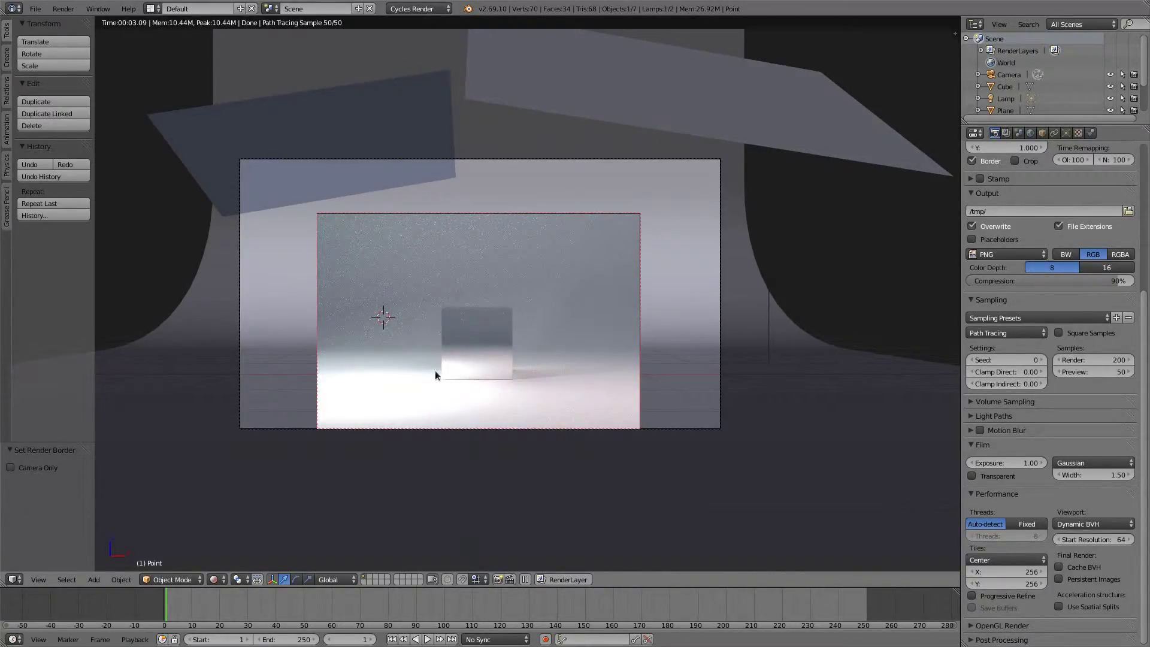
pyautogui.moveTo(1006, 372); pyautogui.dragTo(1080, 372)
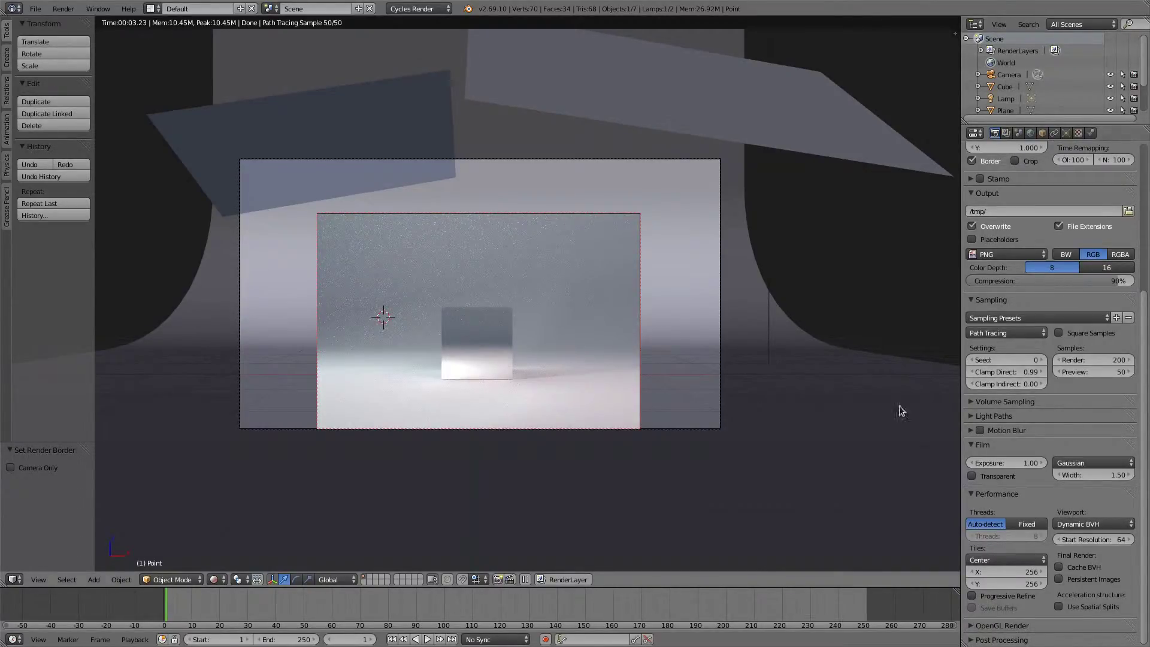
pyautogui.moveTo(1010, 384)
pyautogui.mouseDown()
pyautogui.moveTo(1118, 384)
pyautogui.moveTo(991, 383)
pyautogui.mouseUp()
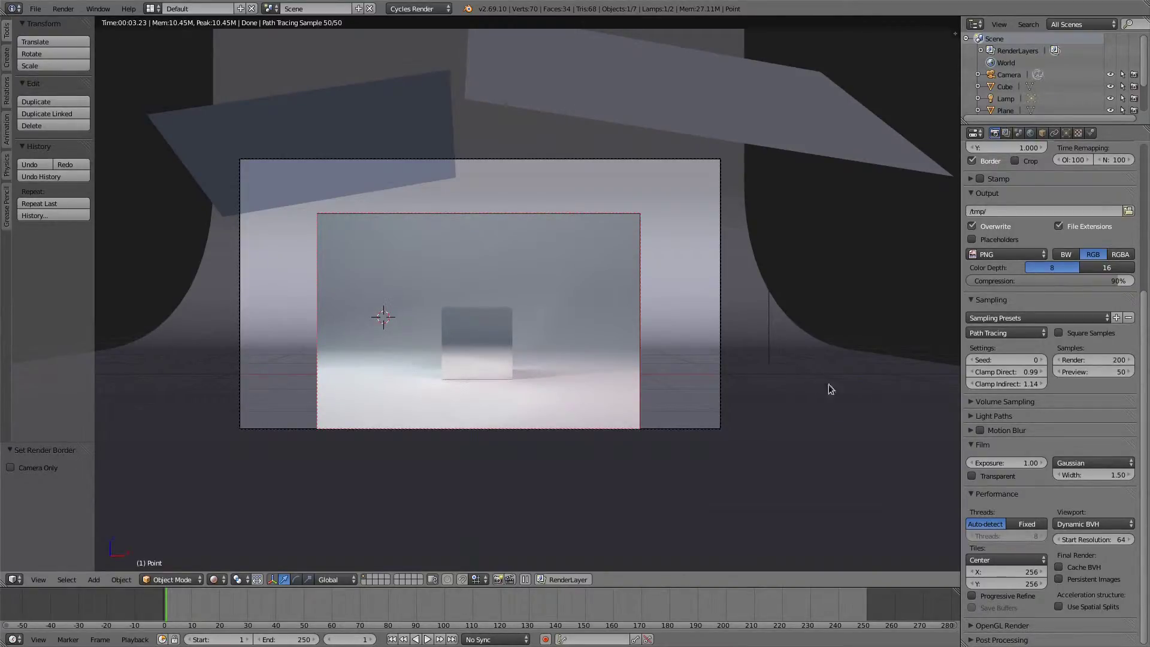
pyautogui.moveTo(1006, 387)
pyautogui.mouseDown()
pyautogui.moveTo(1025, 386)
pyautogui.moveTo(1009, 387)
pyautogui.mouseUp()
# Leave the rendered preview and insert a location keyframe on the cube at frame 1.
pyautogui.rightClick(491, 346)
pyautogui.hotkey('shift', 'z')
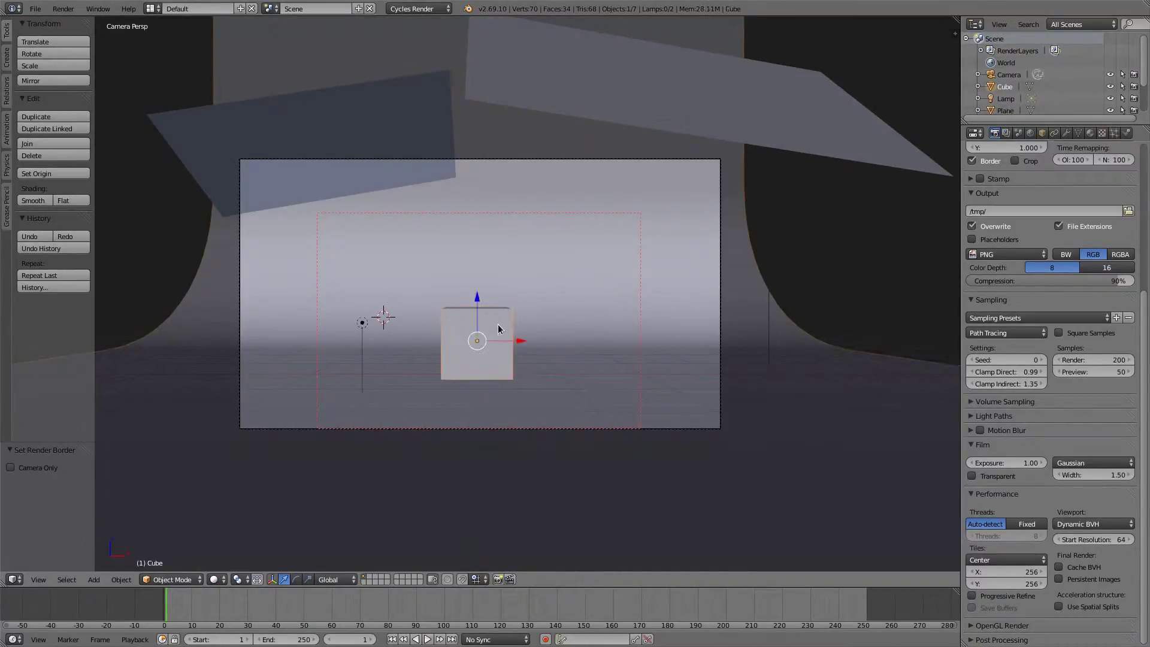
pyautogui.press('i')
pyautogui.click(499, 325)
# At frame 20, raise the cube along Z to about one cube height above its starting position and keyframe its location.
pyautogui.click(203, 608)
pyautogui.moveTo(204, 608); pyautogui.dragTo(220, 609)
pyautogui.moveTo(477, 297); pyautogui.dragTo(479, 239)
pyautogui.press('i')
pyautogui.click(480, 240)
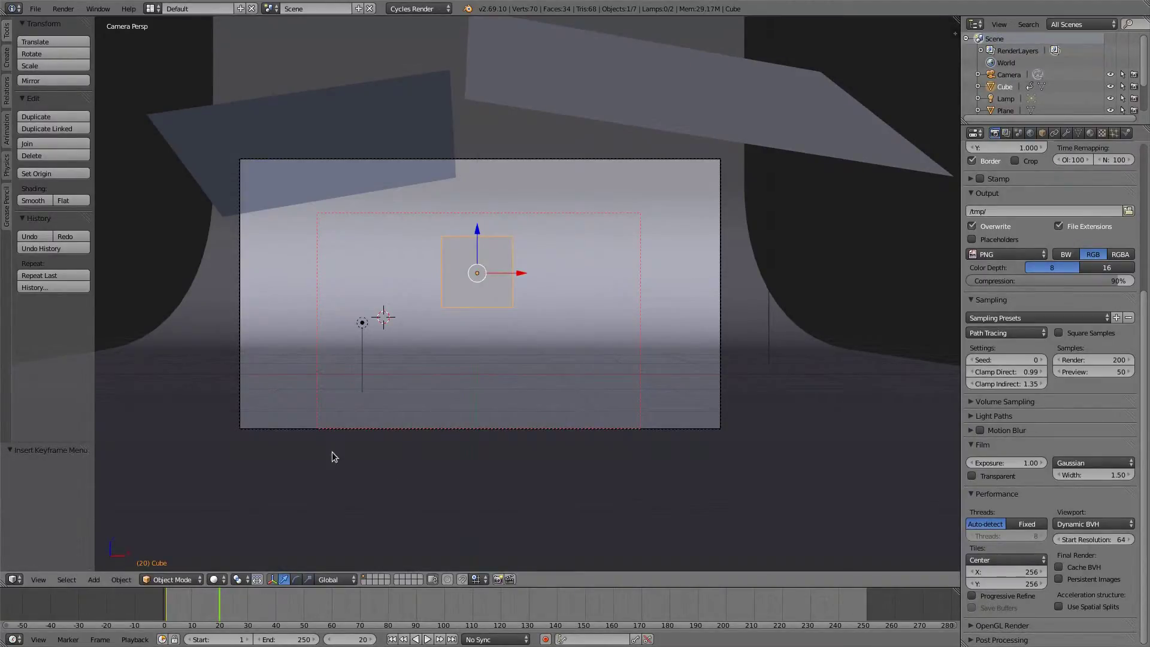
# Split the 3D view, turn the upper area into a Graph Editor, and select the cube's Z Location curve.
pyautogui.moveTo(955, 30); pyautogui.dragTo(929, 258)
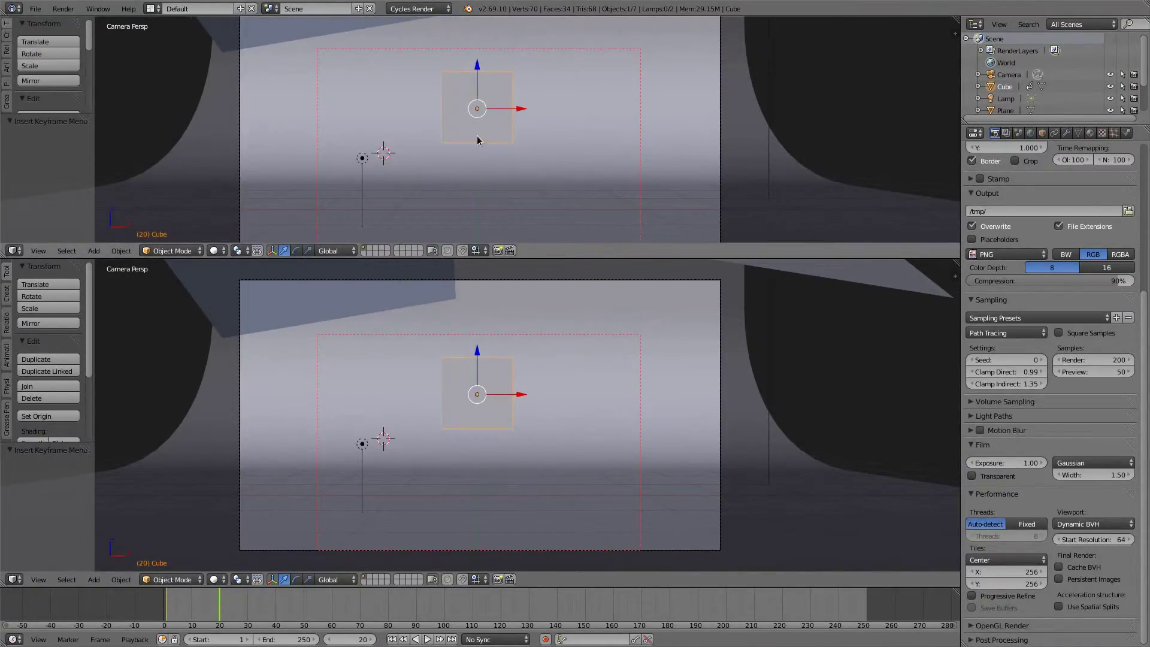
pyautogui.hotkey('shift', 'F6')
pyautogui.moveTo(288, 150); pyautogui.dragTo(472, 156, button='middle')
pyautogui.scroll(10, 425, 146)
pyautogui.moveTo(254, 149); pyautogui.dragTo(550, 159, button='middle')
pyautogui.click(14, 47)
pyautogui.click(34, 82)
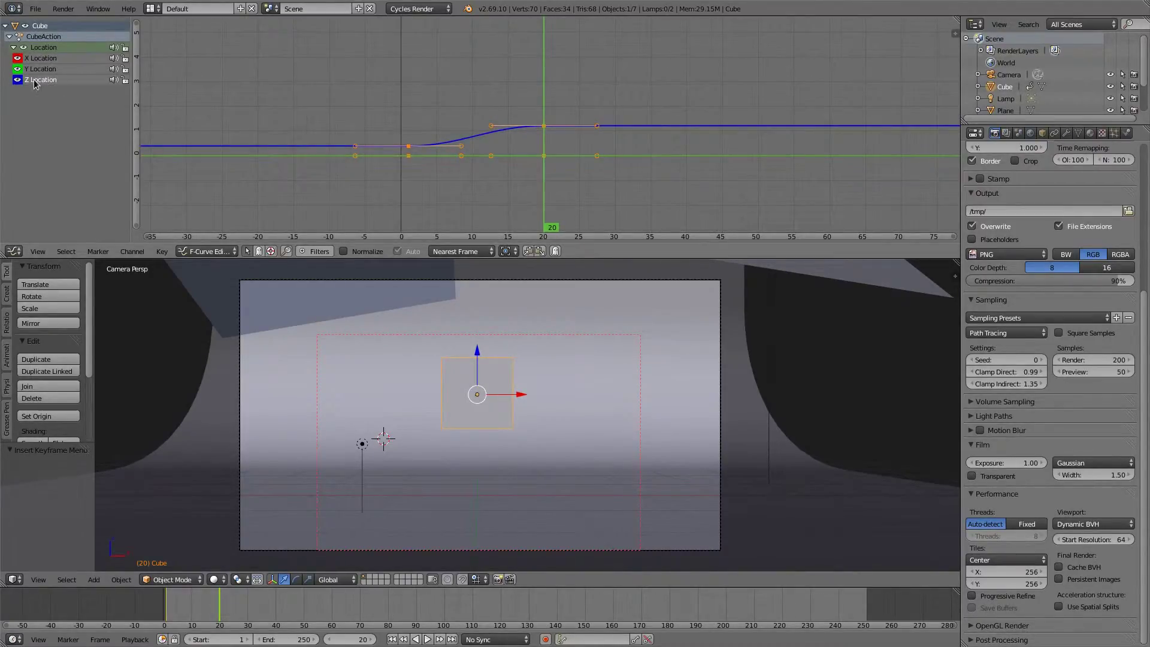
# Add a Noise modifier to the cube's Z Location curve.
pyautogui.press('n')
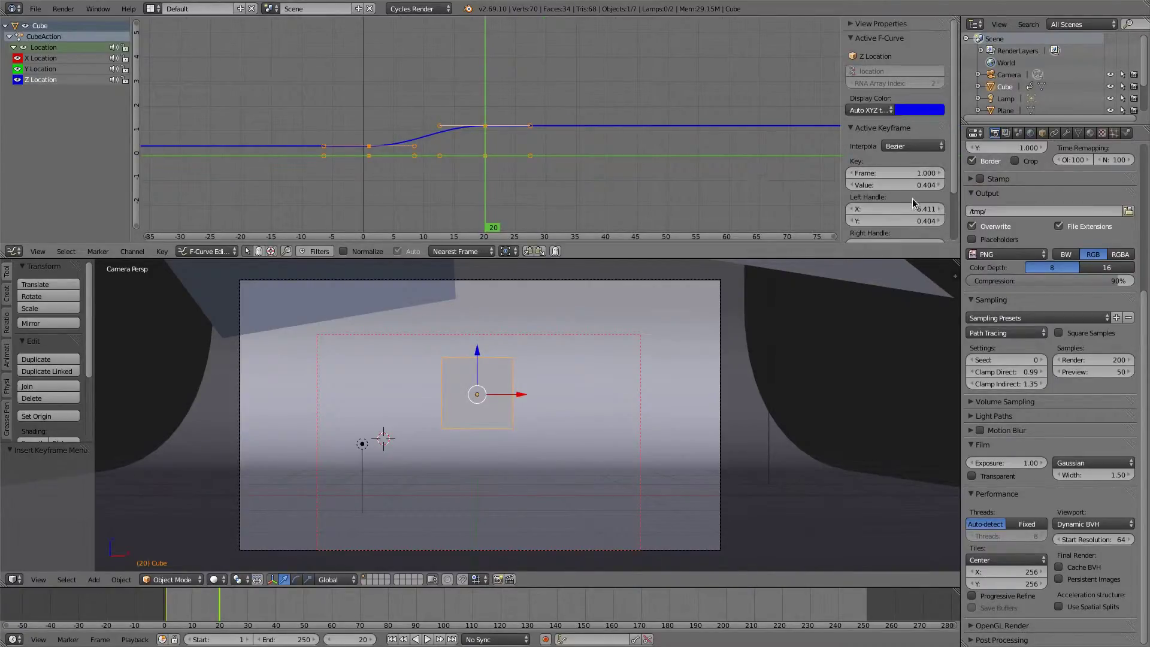
pyautogui.scroll(-3, 914, 202)
pyautogui.click(876, 233)
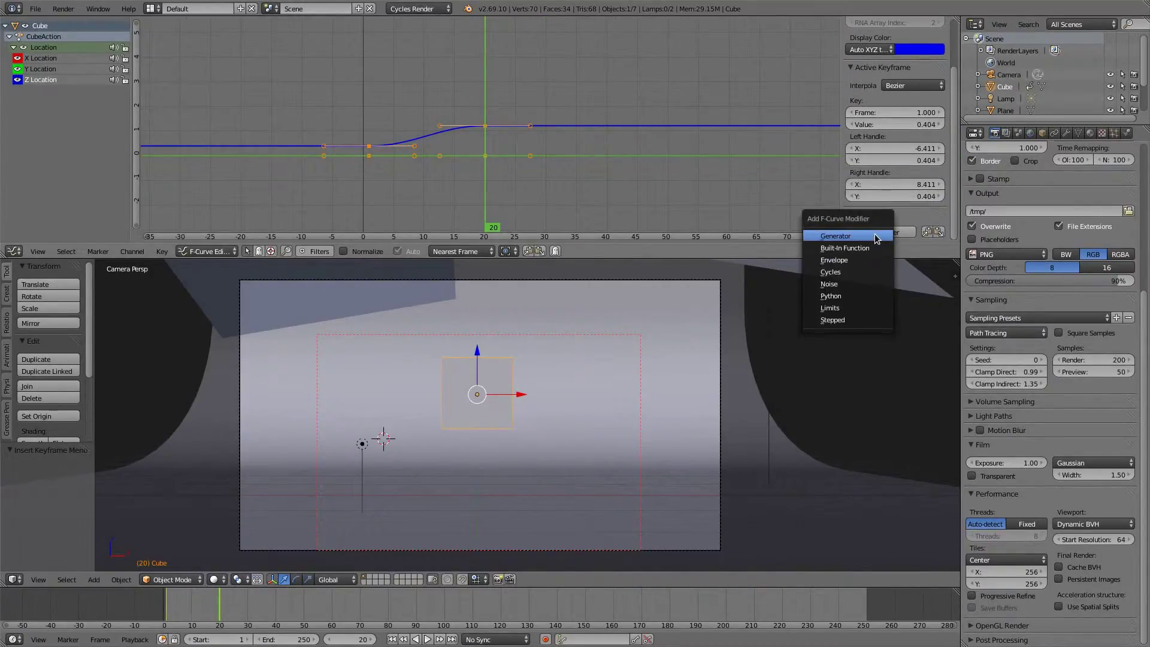
pyautogui.click(840, 283)
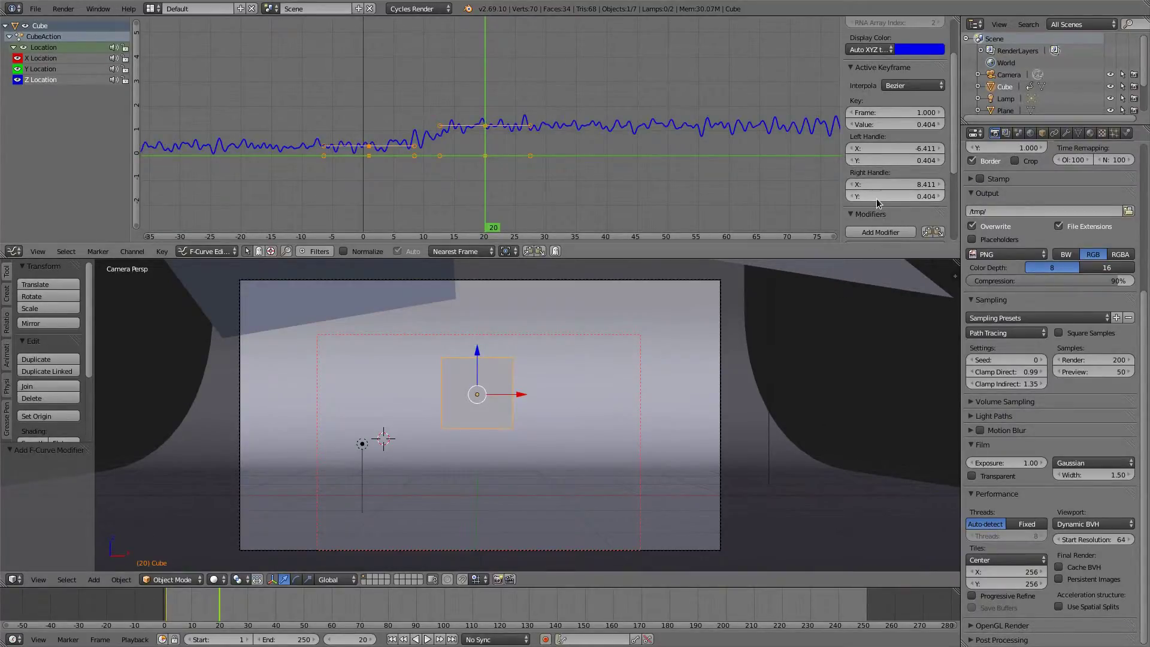
# Widen the curve properties and set the Noise modifier's Offset to 14.7.
pyautogui.scroll(-5, 888, 213)
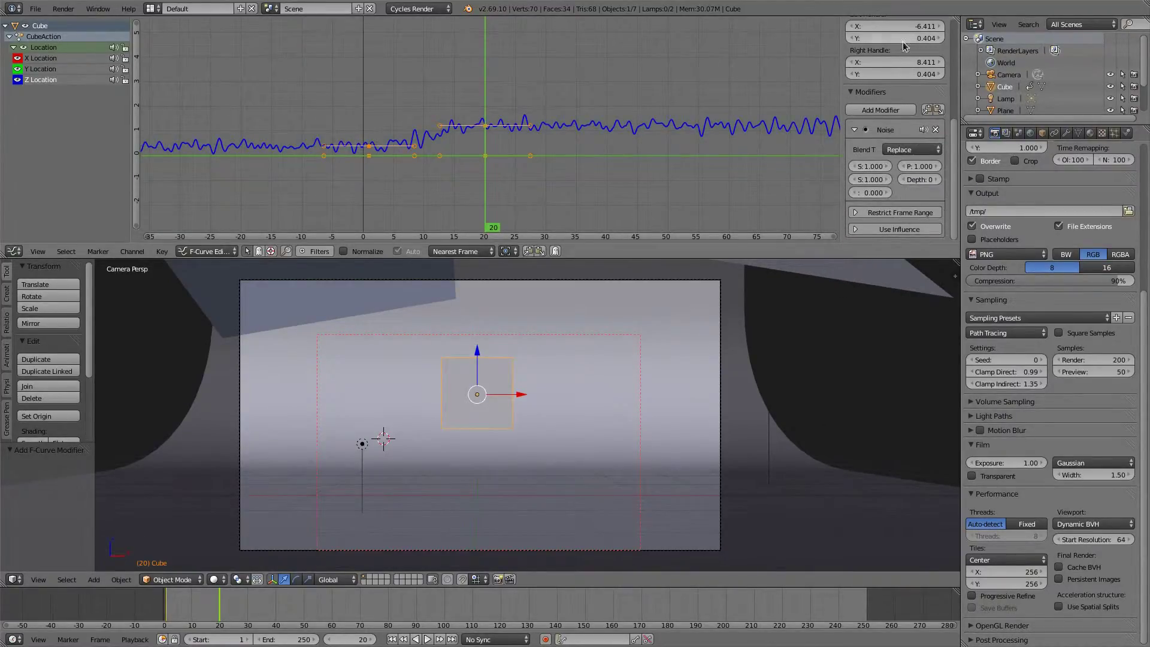
pyautogui.moveTo(844, 150); pyautogui.dragTo(752, 150)
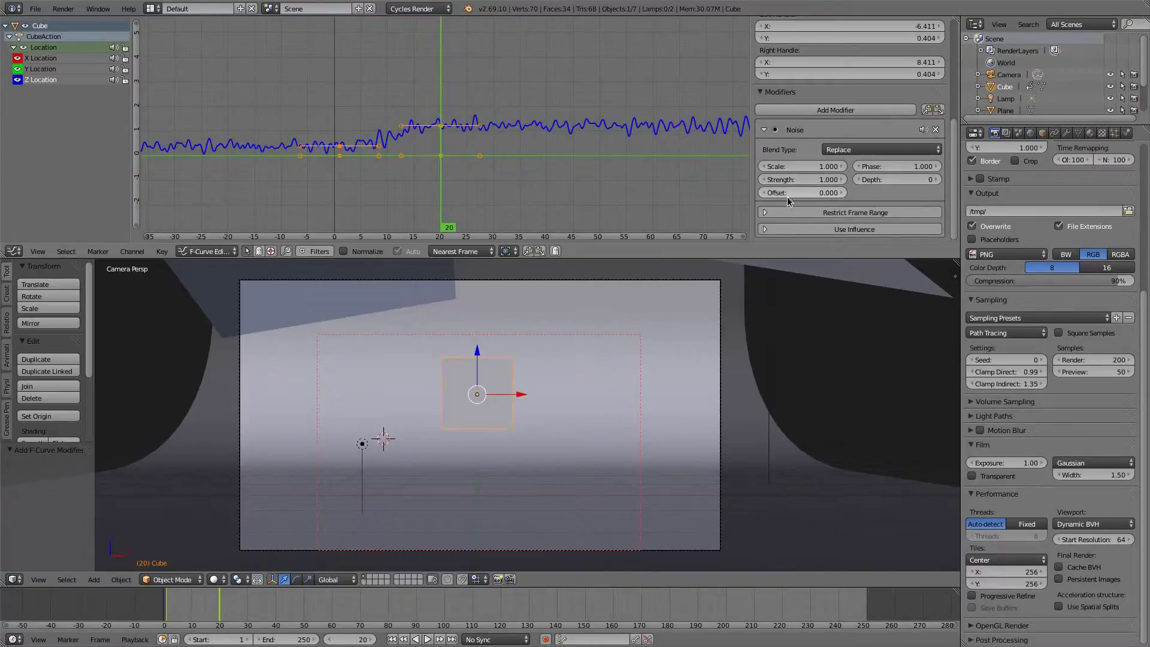
pyautogui.moveTo(801, 198)
pyautogui.mouseDown()
pyautogui.moveTo(935, 197)
pyautogui.moveTo(812, 199)
pyautogui.mouseUp()
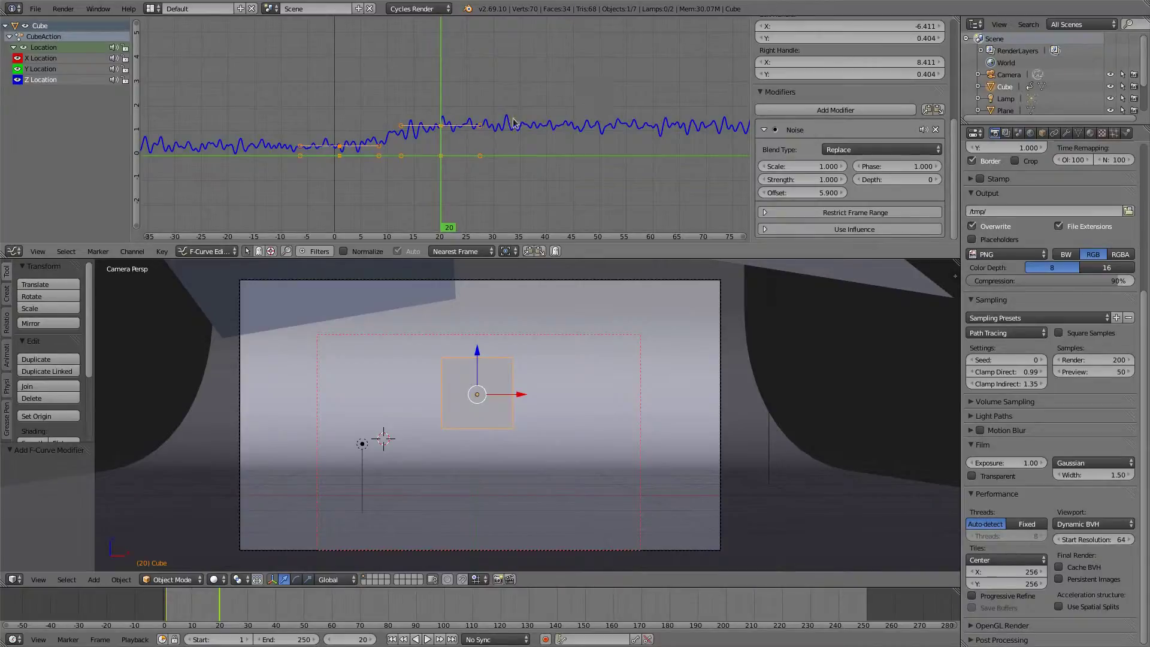
pyautogui.moveTo(792, 194); pyautogui.dragTo(857, 194)
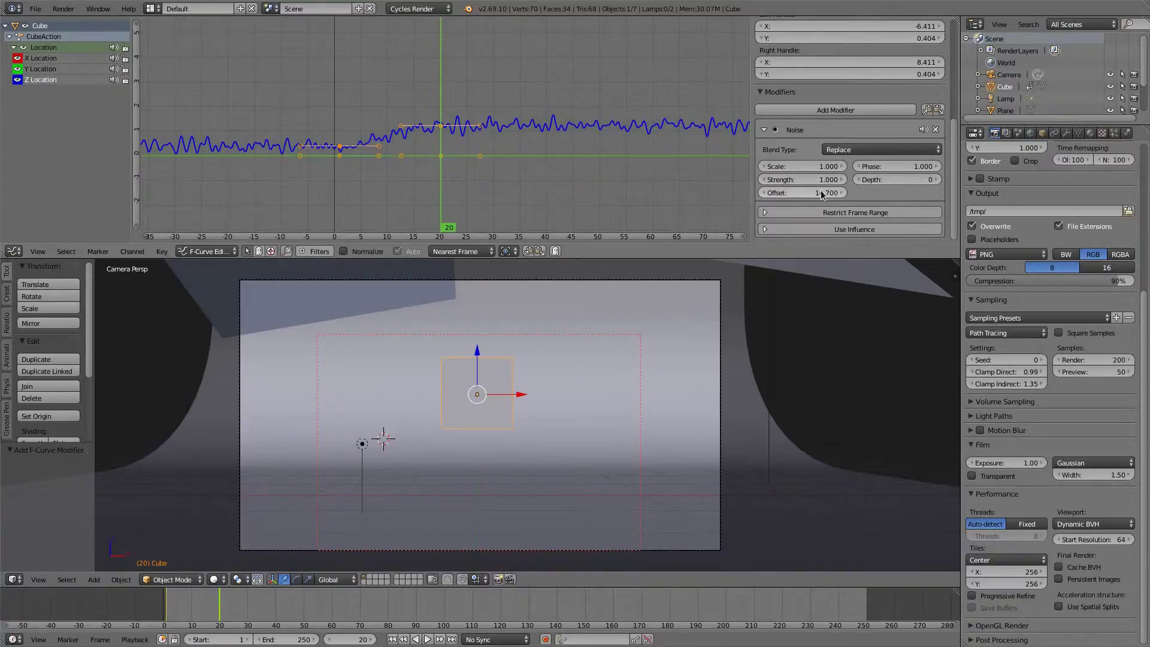
pyautogui.moveTo(830, 190); pyautogui.dragTo(788, 198)
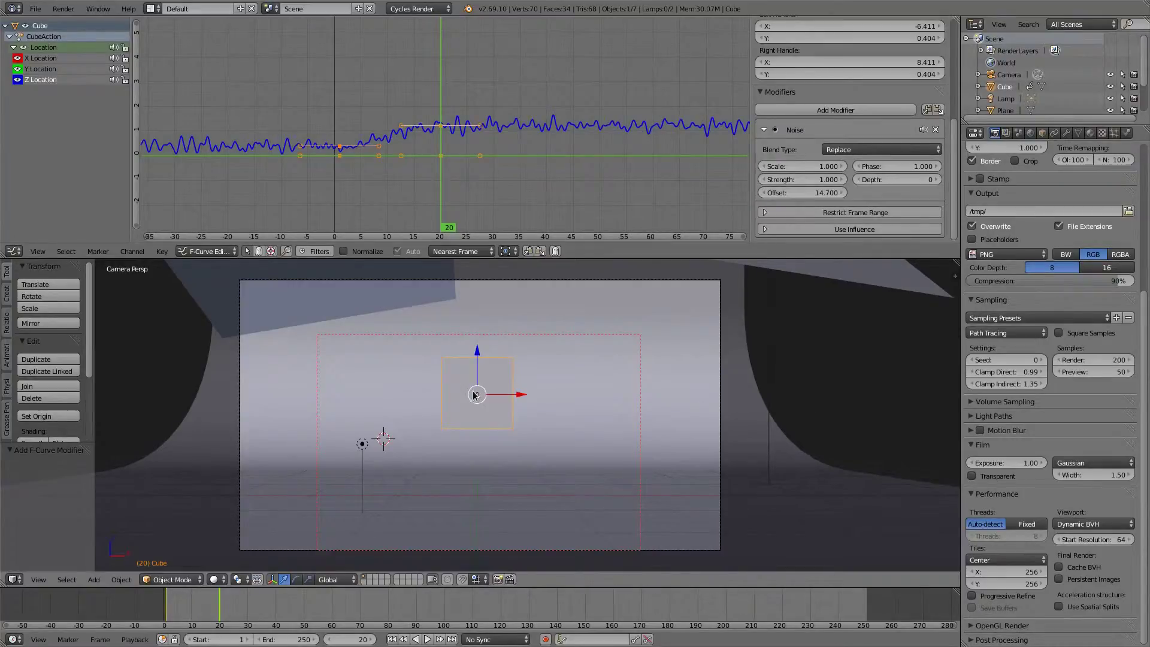
# Add a UV sphere at the 3D cursor beside the cube.
pyautogui.moveTo(461, 415); pyautogui.dragTo(553, 436, button='middle')
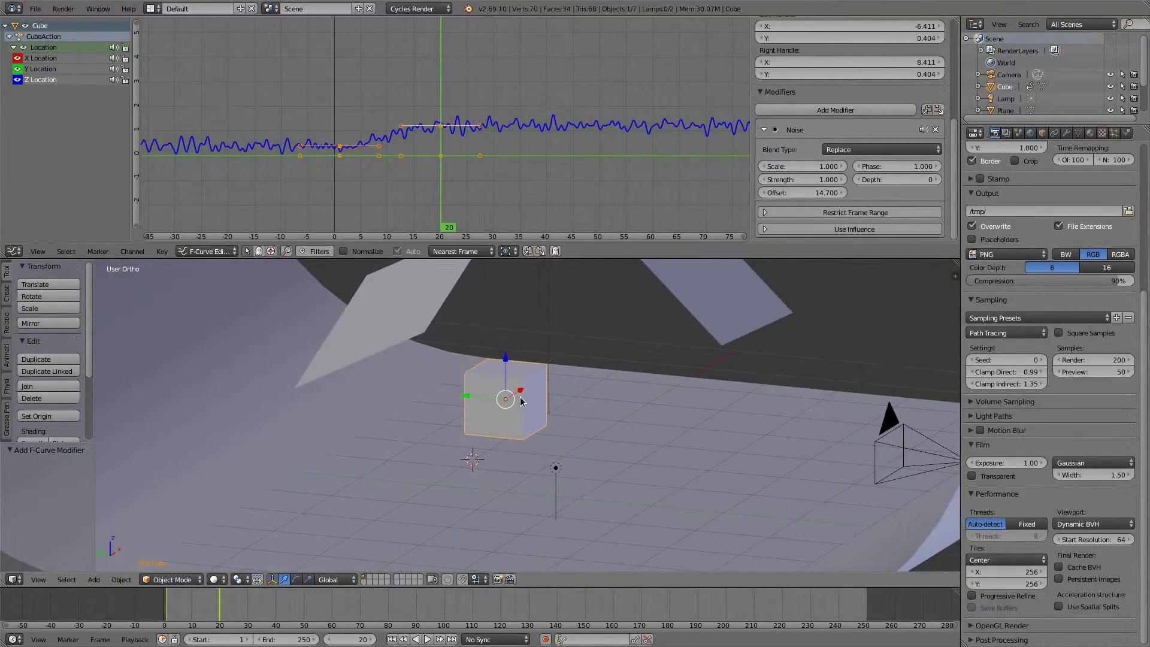
pyautogui.hotkey('shift', 'a')
pyautogui.moveTo(511, 265)
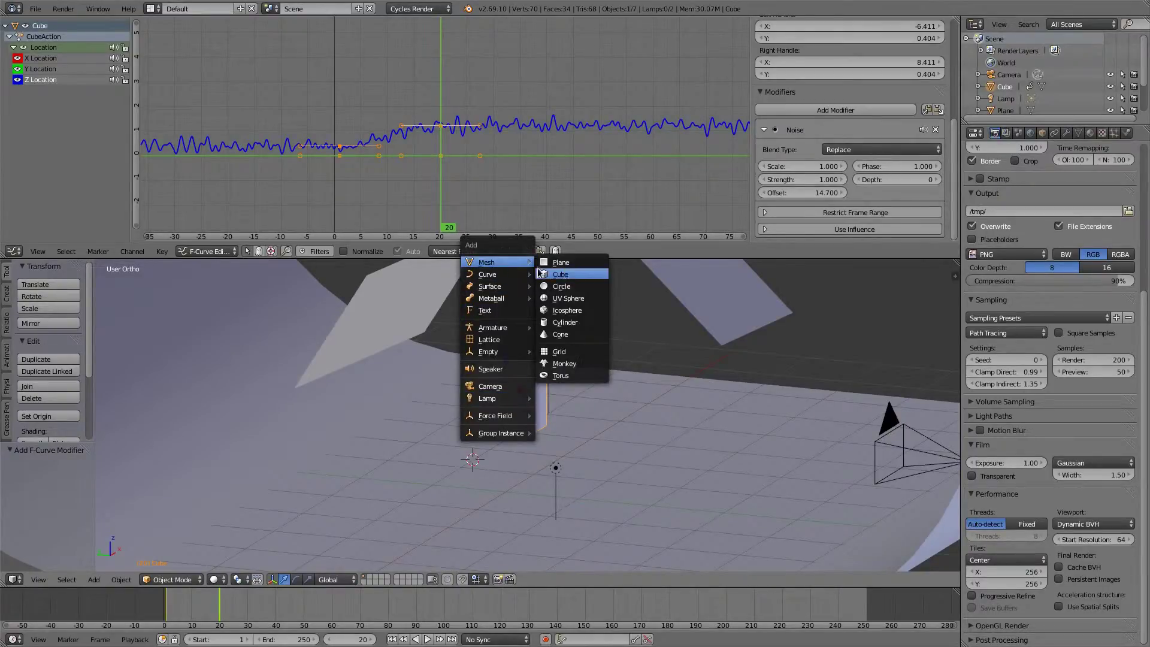
pyautogui.click(566, 298)
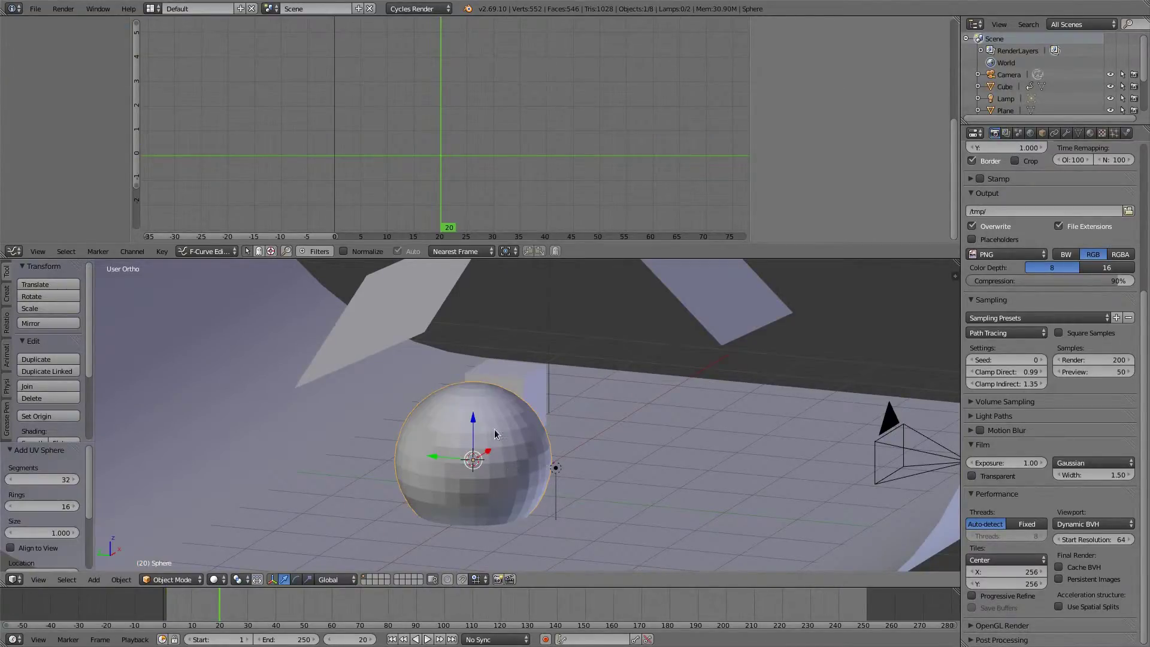
# Add a Boolean modifier to the cube with the Intersect operation and Sphere as its object.
pyautogui.rightClick(528, 378)
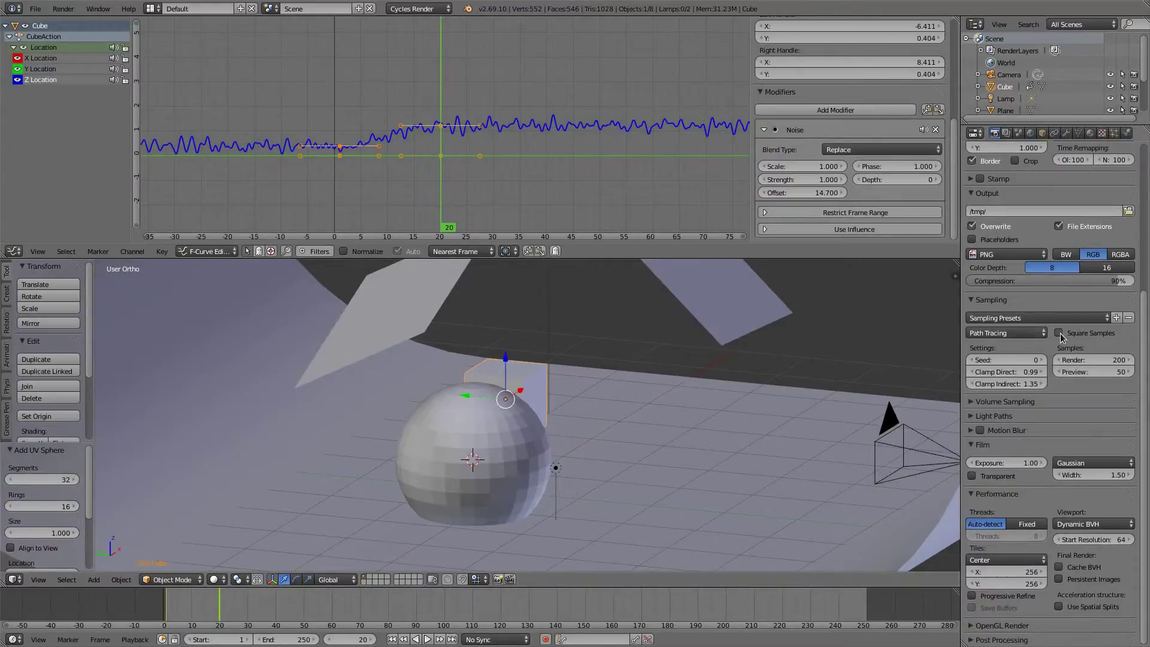
pyautogui.click(1067, 133)
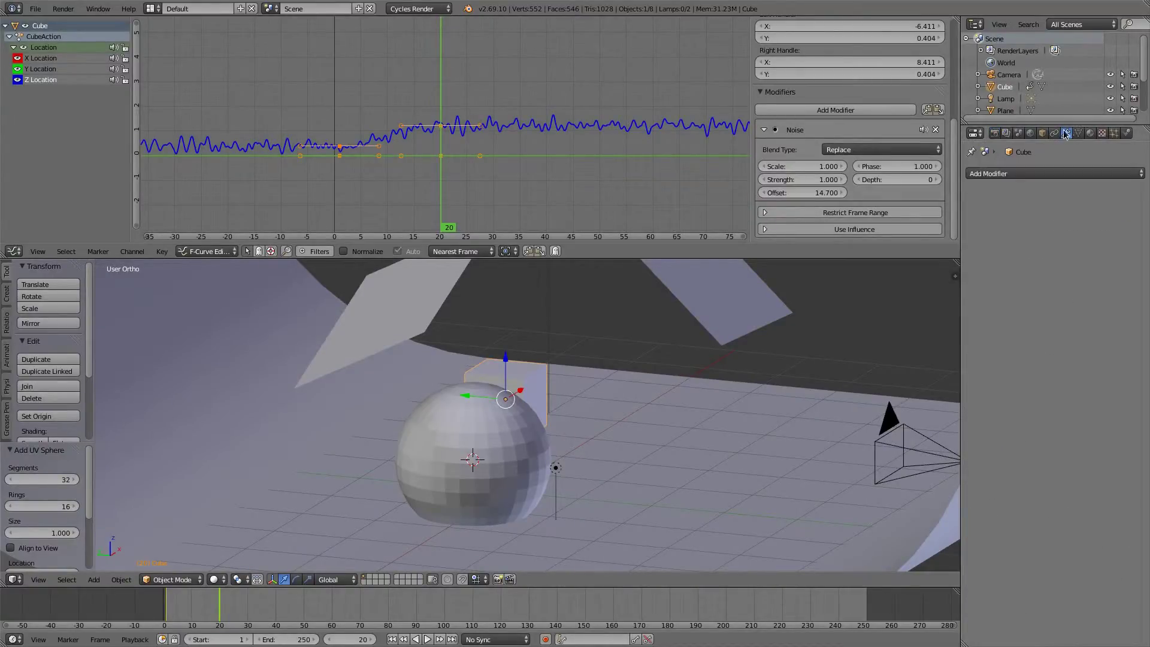
pyautogui.click(1021, 173)
pyautogui.click(871, 230)
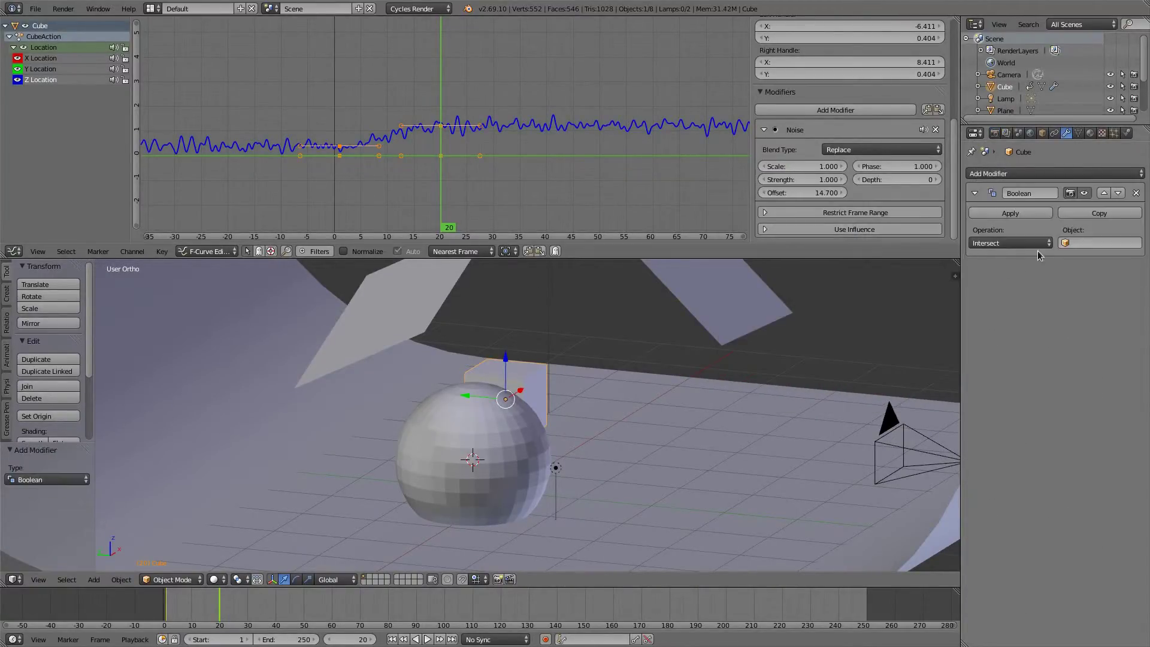
pyautogui.click(1081, 243)
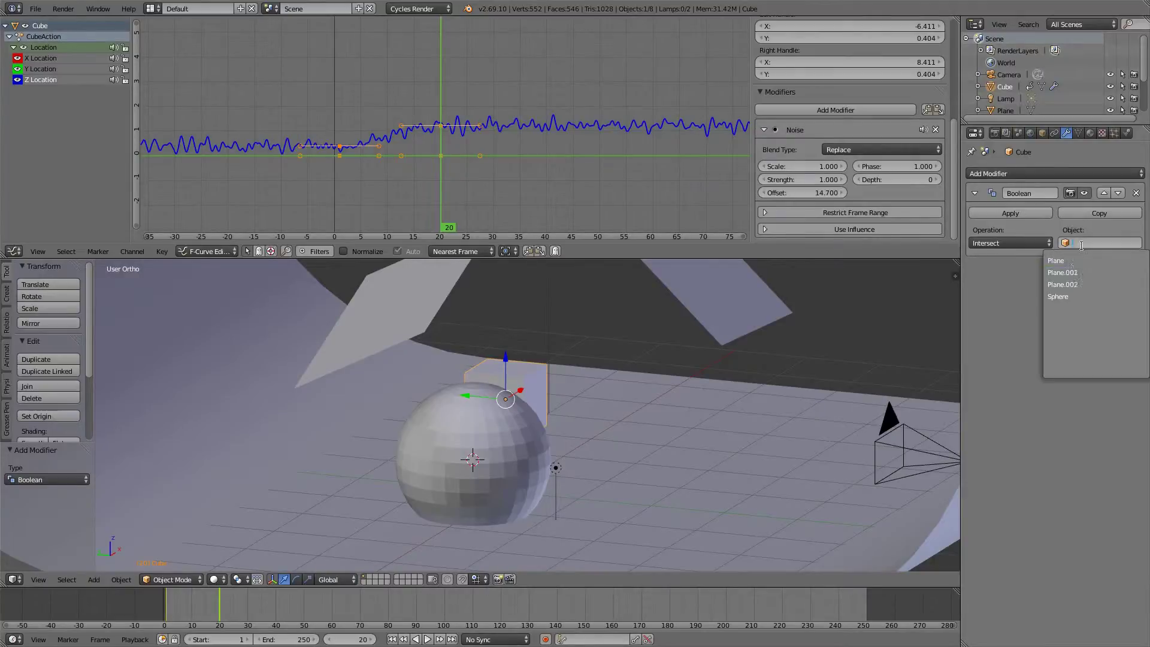
pyautogui.click(1059, 296)
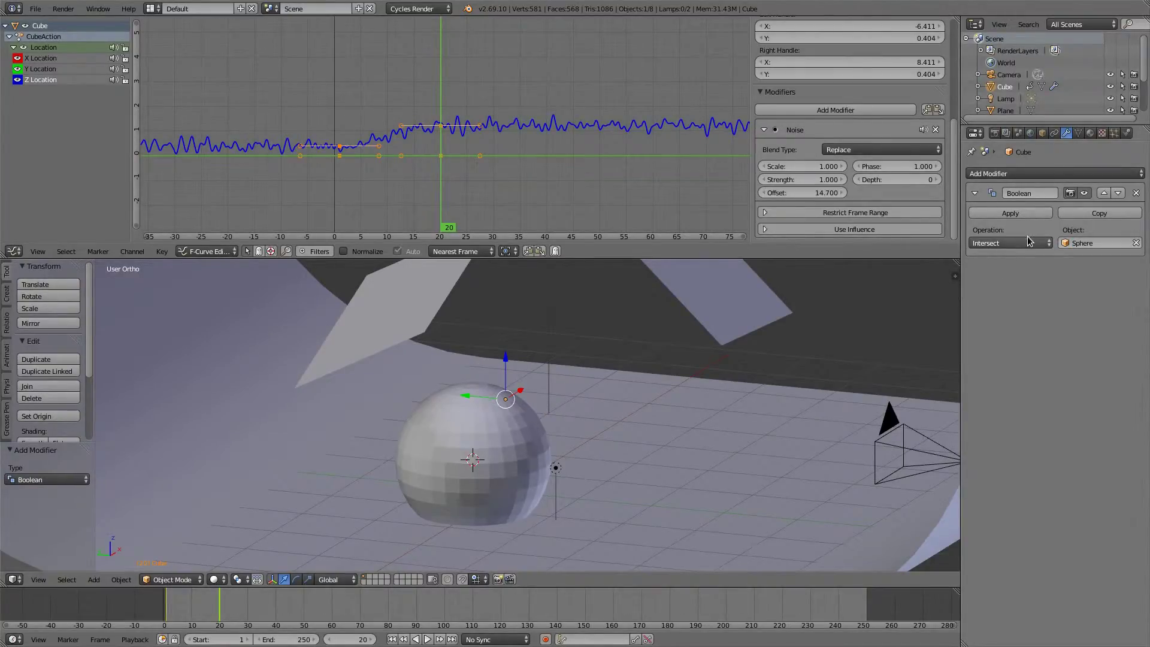
# Move the sphere about 1.46 units along the X axis so it overlaps the cube.
pyautogui.rightClick(482, 418)
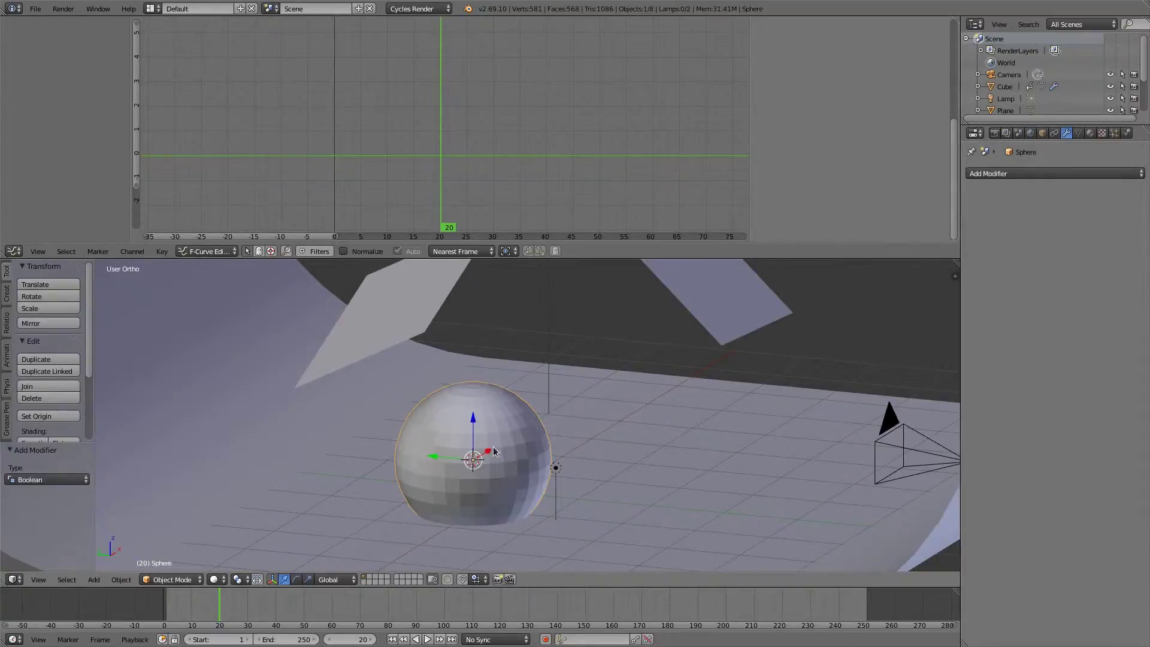
pyautogui.press('g')
pyautogui.press('x')
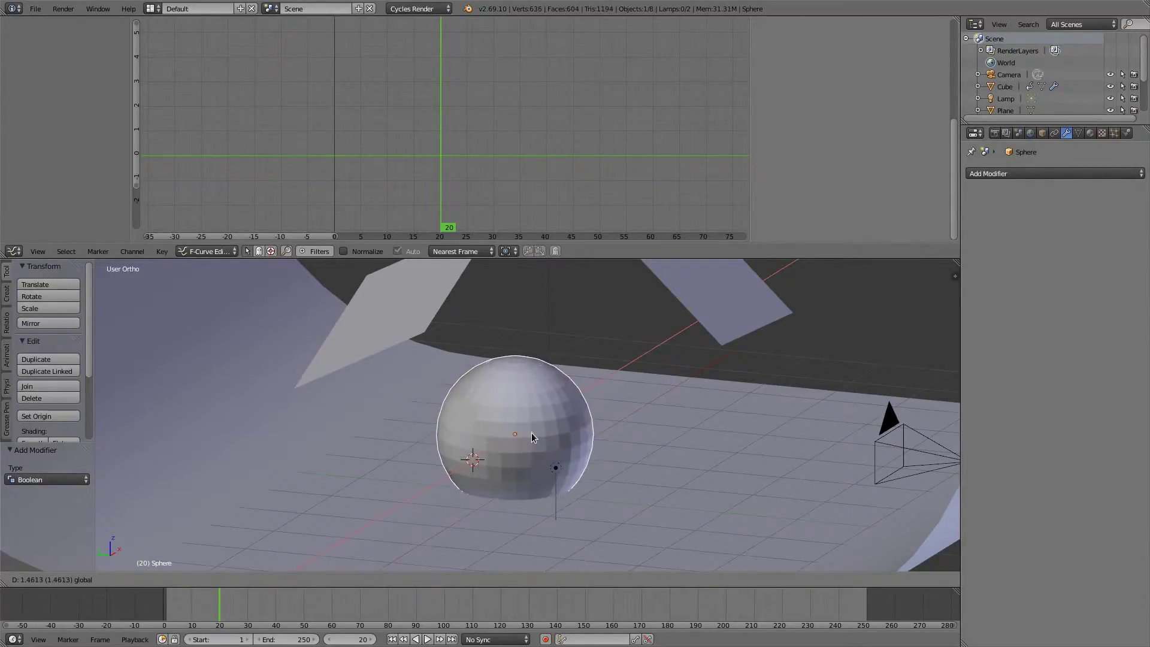
pyautogui.click(530, 433)
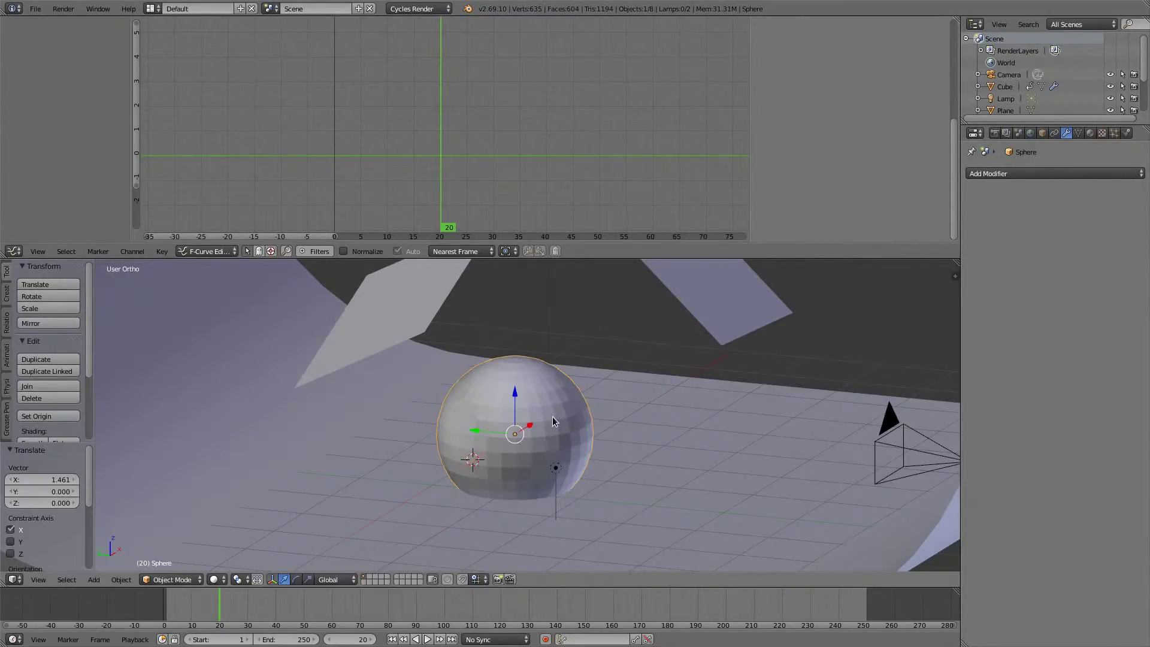
# Hide the sphere and examine the cube's Boolean intersection up close in wireframe.
pyautogui.rightClick(516, 408)
pyautogui.press('h')
pyautogui.moveTo(542, 425)
pyautogui.mouseDown(button='middle')
pyautogui.moveTo(485, 440)
pyautogui.moveTo(525, 422)
pyautogui.moveTo(553, 433)
pyautogui.moveTo(556, 414)
pyautogui.moveTo(523, 414)
pyautogui.mouseUp(button='middle')
pyautogui.press('z')
pyautogui.scroll(3, 515, 396)
pyautogui.scroll(5, 526, 413)
pyautogui.moveTo(585, 368); pyautogui.dragTo(498, 391, button='middle')
# Raise the cube about 0.071 units along Z and return the view to solid shading.
pyautogui.rightClick(562, 387)
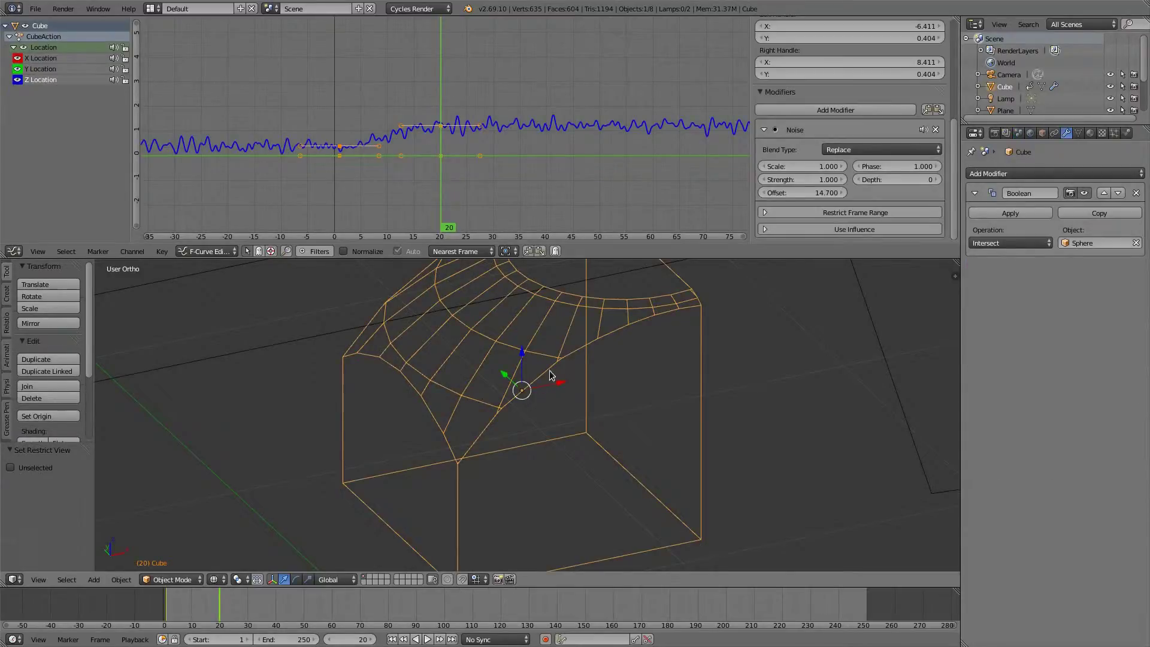
pyautogui.moveTo(524, 353)
pyautogui.mouseDown()
pyautogui.moveTo(527, 558)
pyautogui.moveTo(530, 407)
pyautogui.moveTo(552, 383)
pyautogui.moveTo(441, 405)
pyautogui.moveTo(677, 379)
pyautogui.moveTo(505, 391)
pyautogui.moveTo(497, 411)
pyautogui.moveTo(516, 321)
pyautogui.moveTo(514, 343)
pyautogui.mouseUp()
pyautogui.moveTo(514, 344); pyautogui.dragTo(472, 416, button='middle')
pyautogui.scroll(-2, 520, 398)
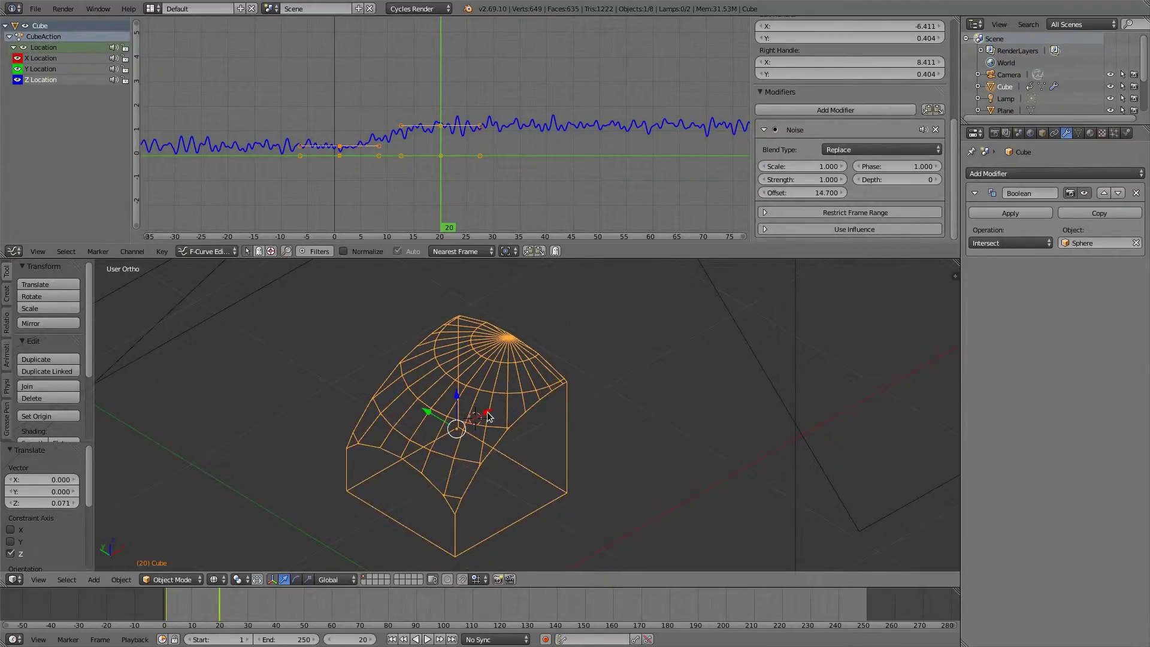
pyautogui.hotkey('shift', 'z')
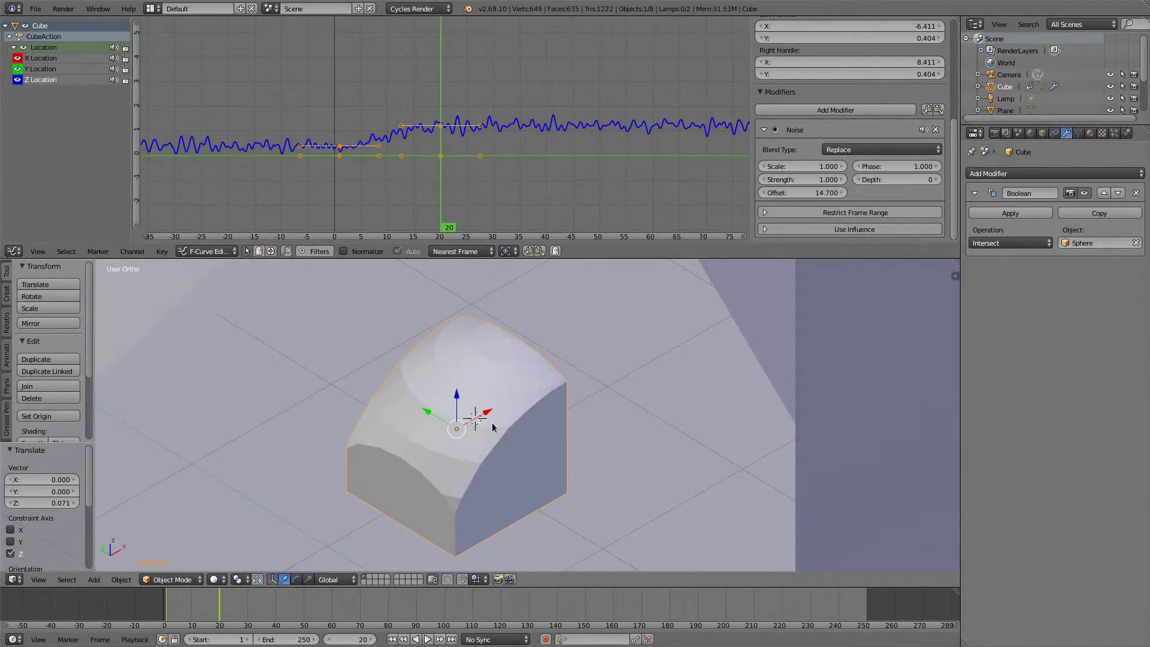
# Unhide the sphere and shift it about 0.004 units along the Z axis.
pyautogui.hotkey('alt', 'h')
pyautogui.rightClick(589, 454)
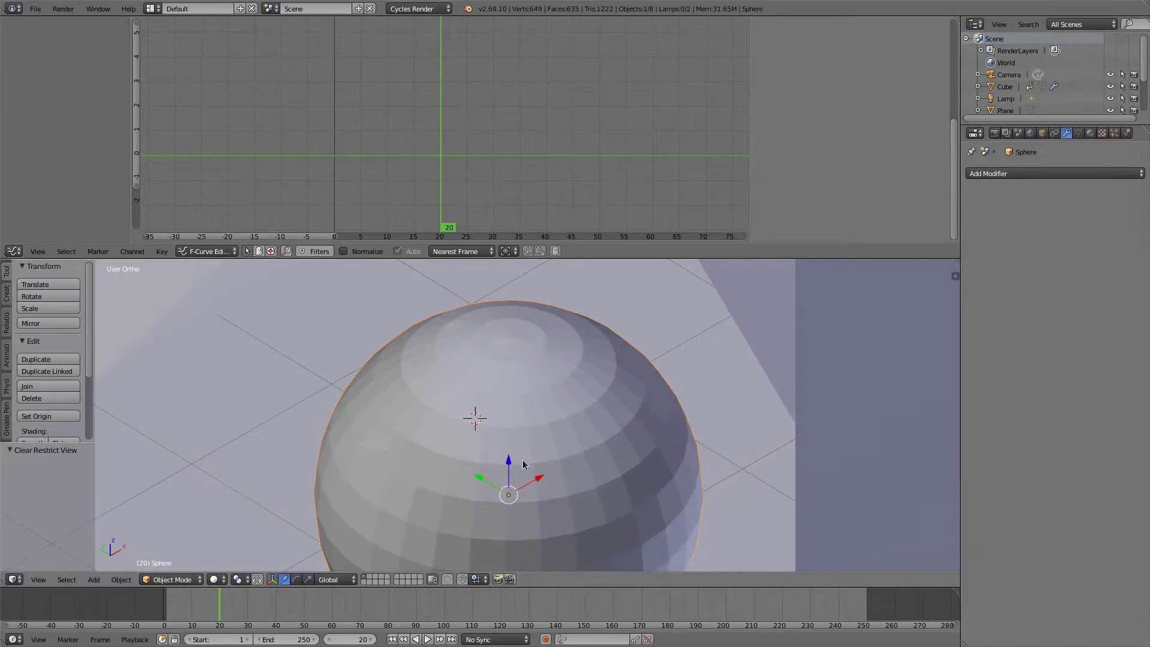
pyautogui.press('g')
pyautogui.press('z')
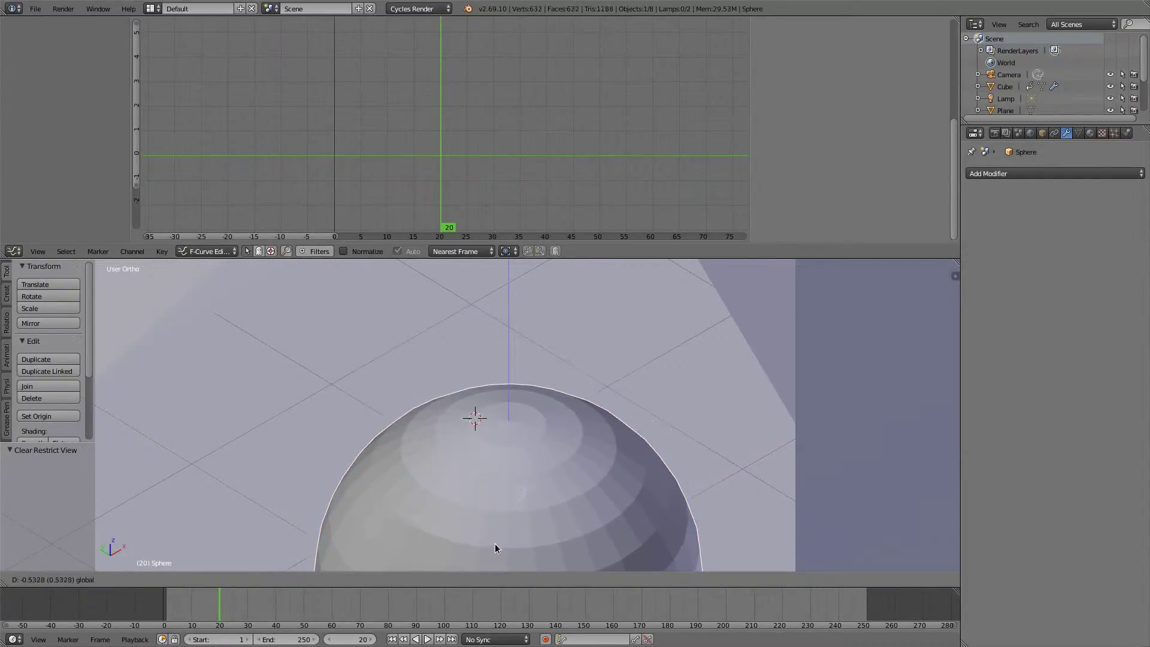
pyautogui.click(501, 459)
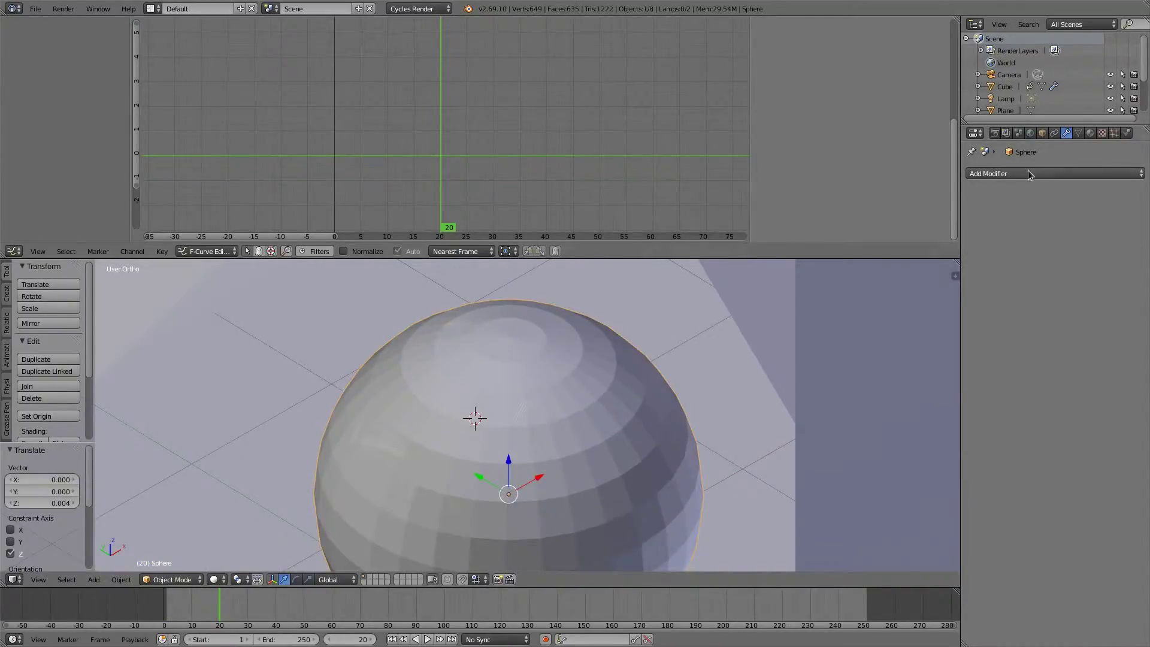
# Change the operation of the cube's Boolean modifier to Difference.
pyautogui.rightClick(490, 379)
pyautogui.click(1012, 243)
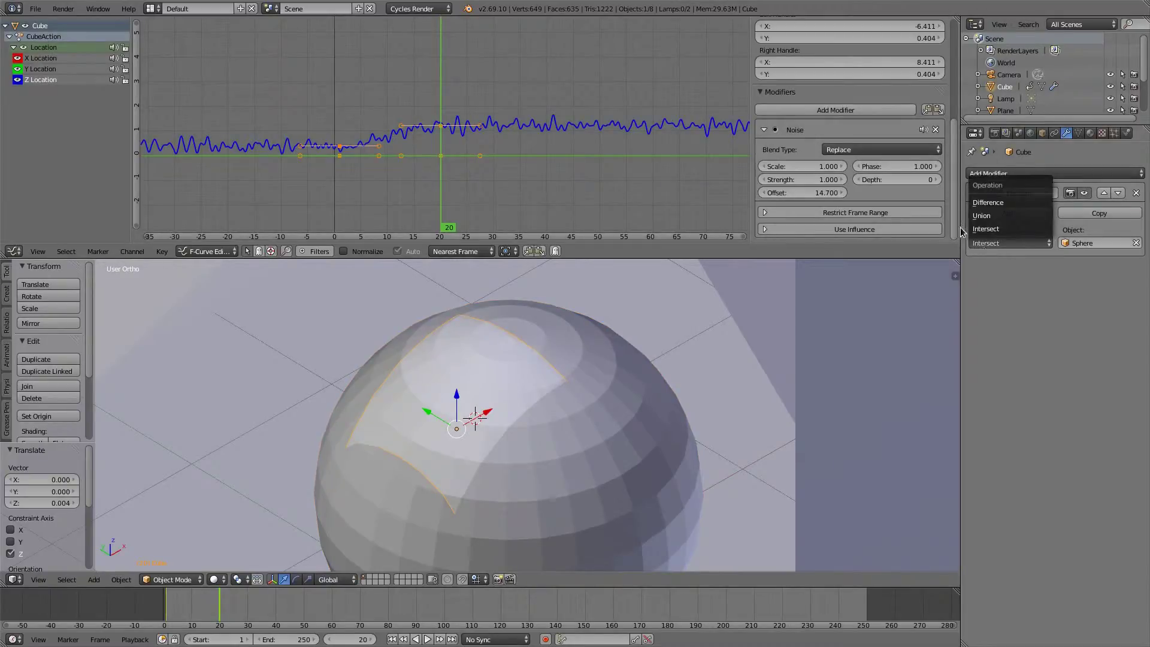
pyautogui.click(988, 203)
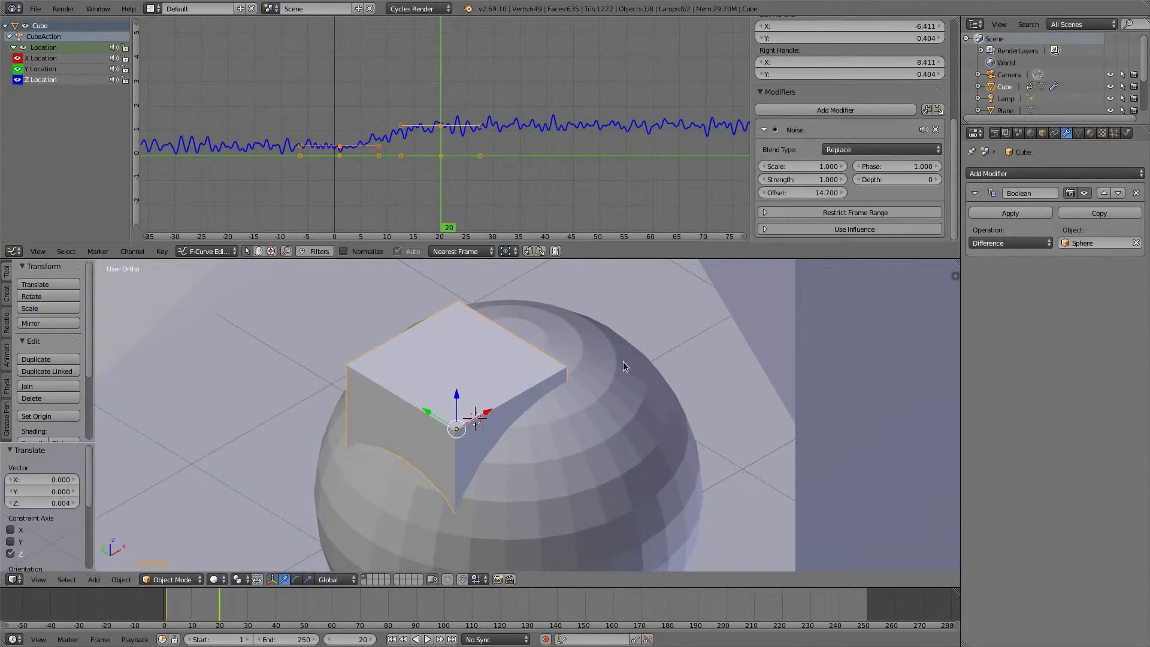
# Switch to wireframe shading and shift the sphere along the X axis.
pyautogui.press('z')
pyautogui.moveTo(513, 426); pyautogui.dragTo(491, 365, button='middle')
pyautogui.rightClick(531, 386)
pyautogui.rightClick(531, 386)
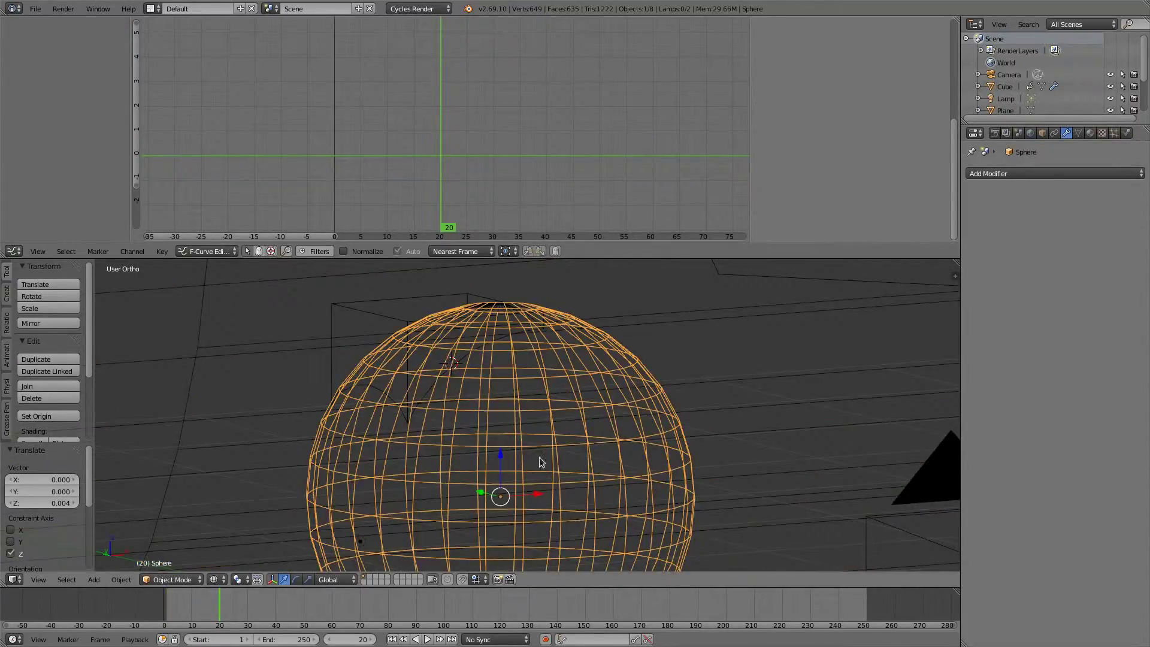
pyautogui.moveTo(537, 493); pyautogui.dragTo(567, 491)
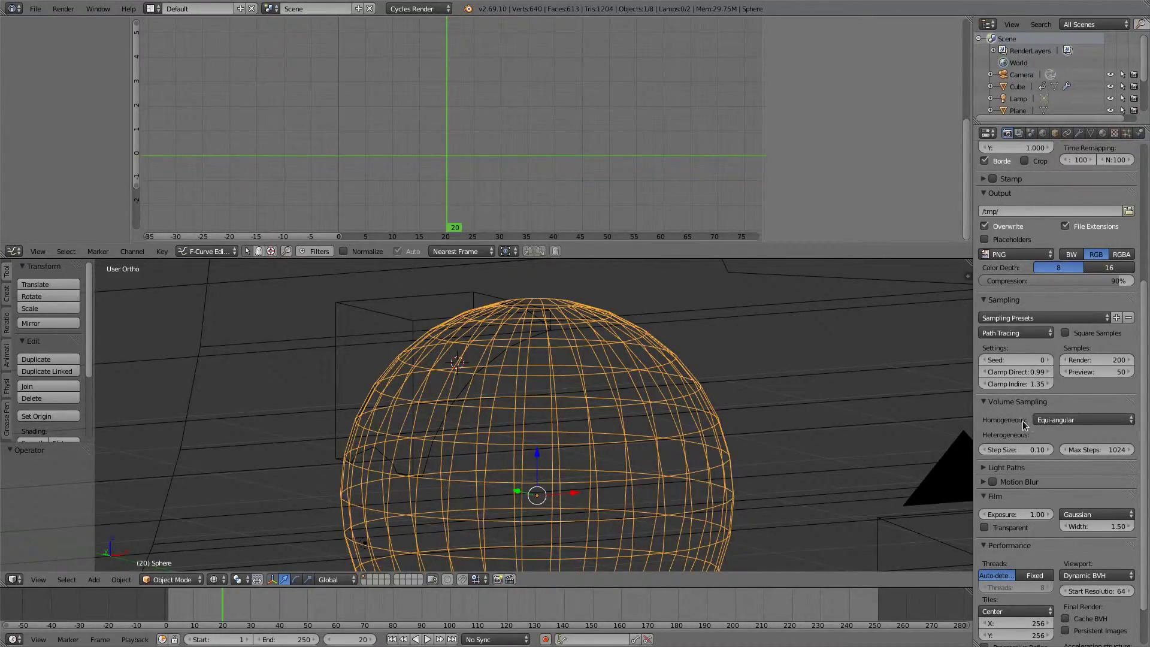
# Choose Equi-angular for homogeneous volume sampling, switch to the other Blender window with the spotlight scene, and close its render result.
pyautogui.click(1062, 423)
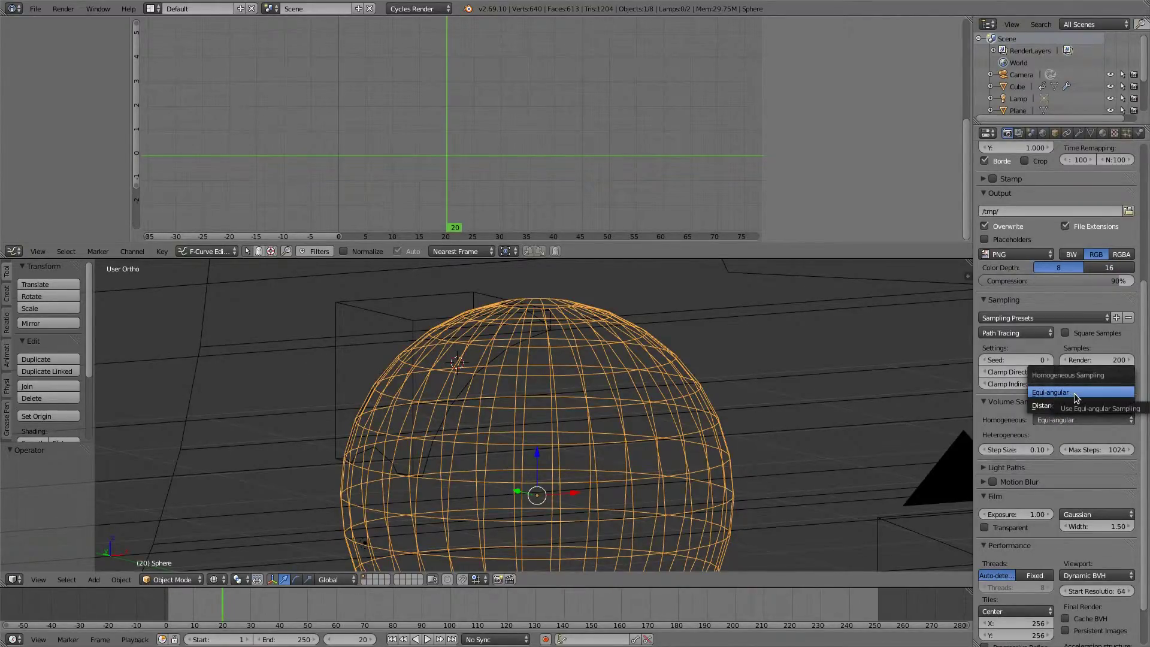
pyautogui.click(1069, 394)
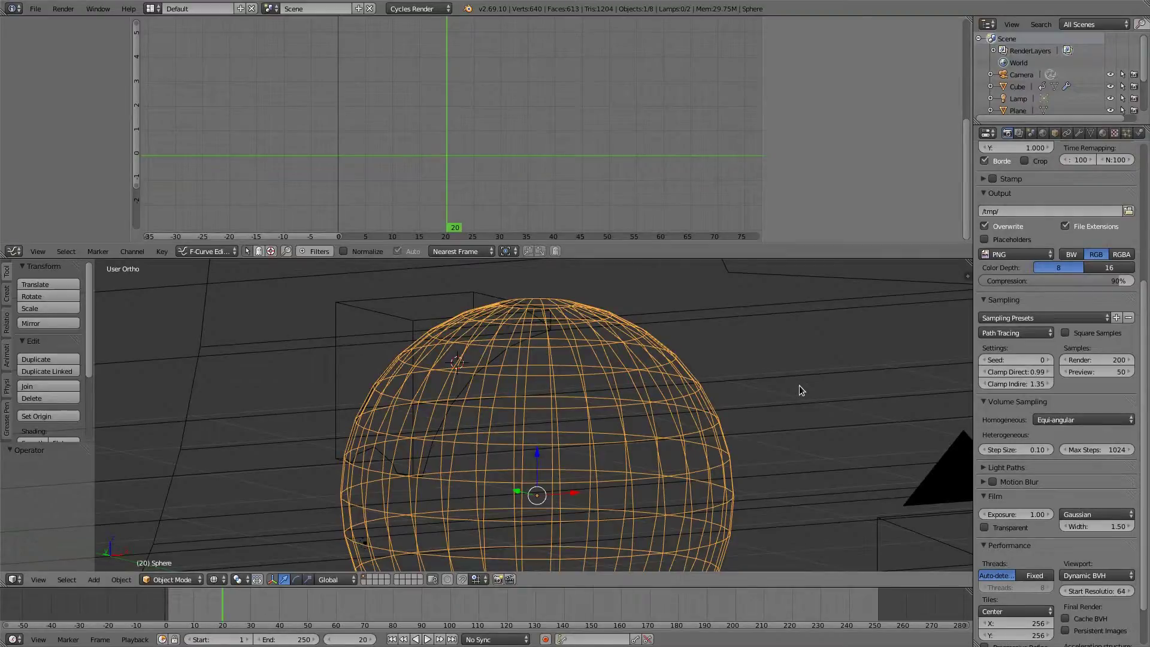
pyautogui.hotkey('alt', 'Tab')
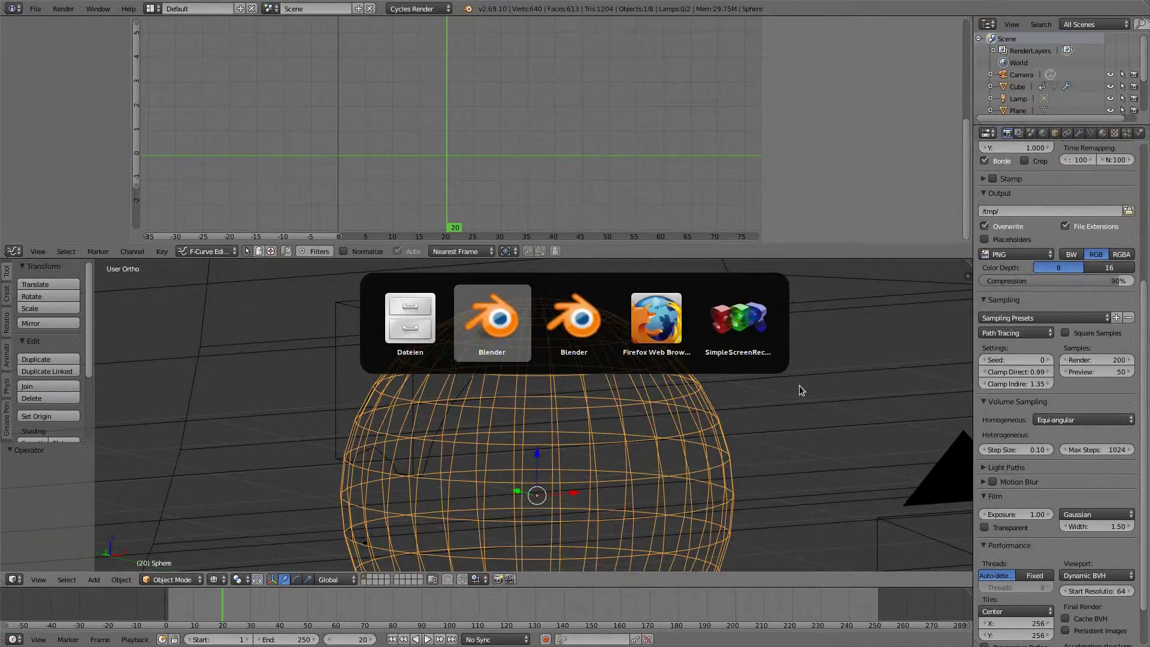
pyautogui.hotkey('alt', 'Tab')
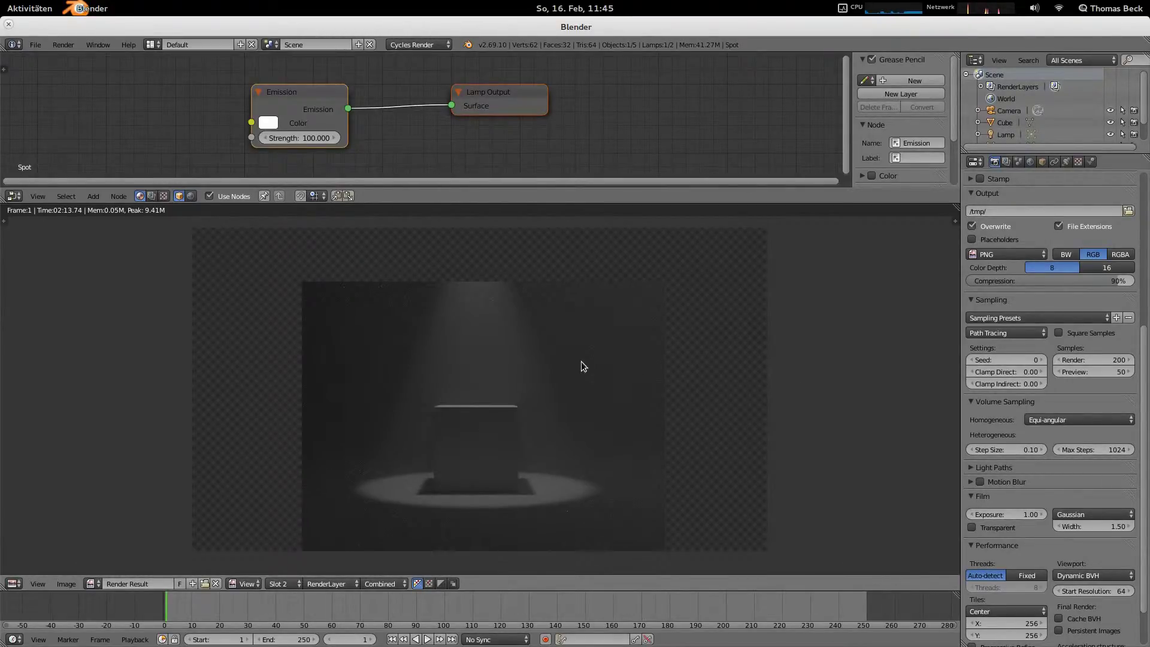
pyautogui.press('Escape')
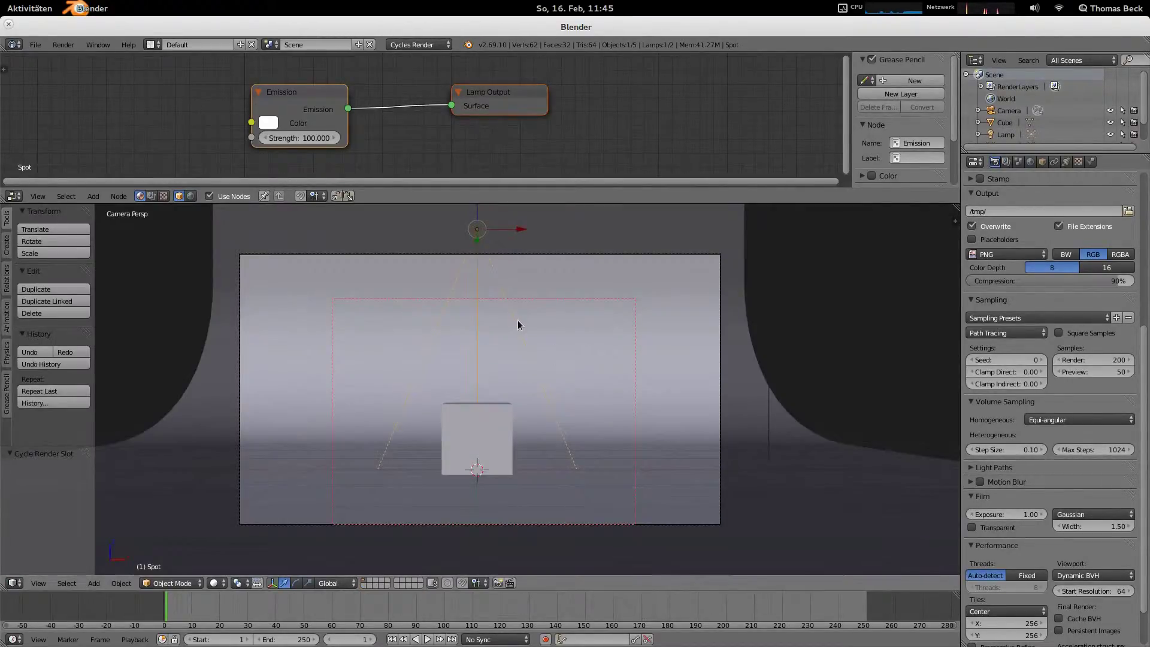
pyautogui.rightClick(477, 229)
pyautogui.press('g')
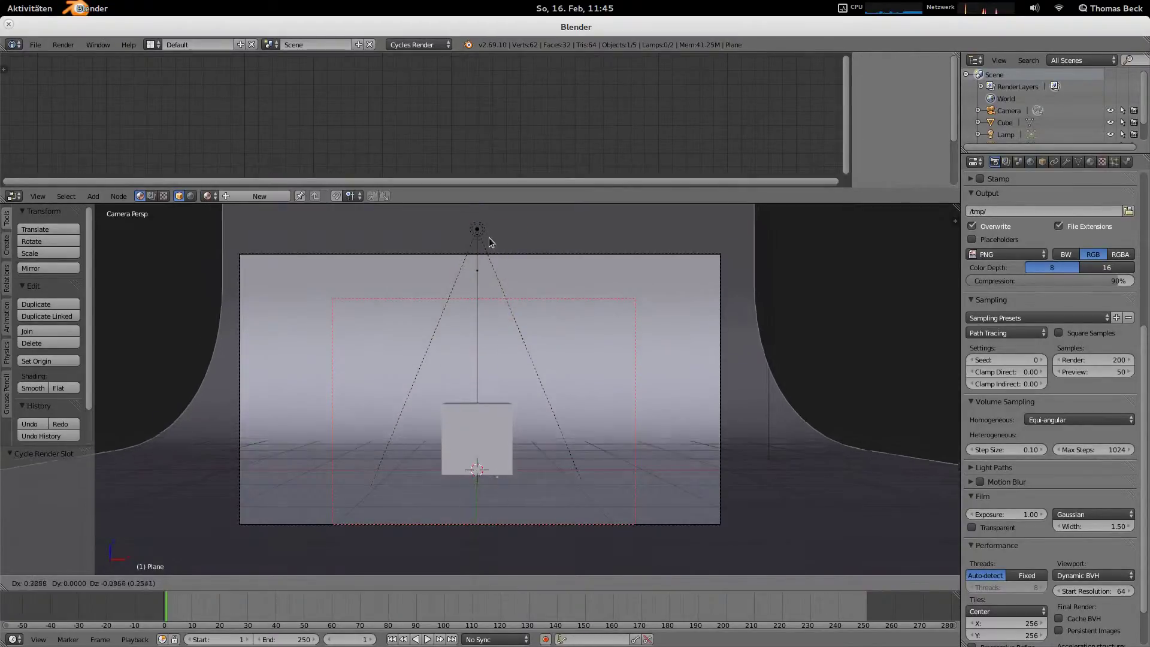
pyautogui.rightClick(486, 235)
pyautogui.rightClick(477, 227)
pyautogui.press('g')
pyautogui.press('Escape')
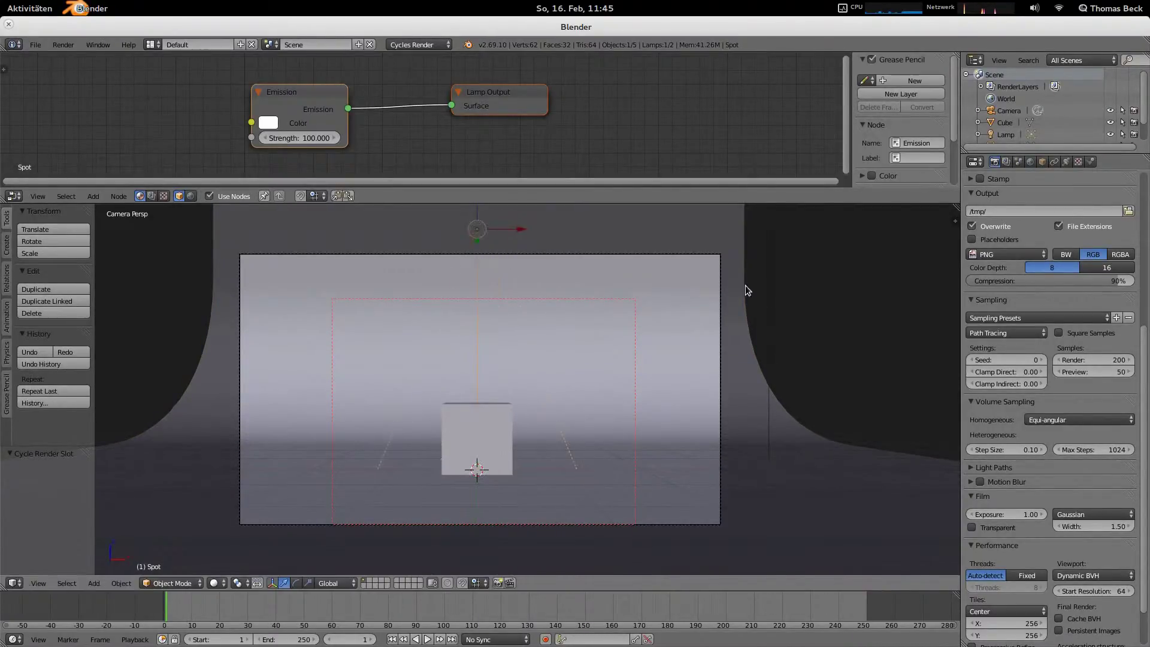
# Show the World volume settings and shader nodes, and place the Volume Scatter node beneath the Background node.
pyautogui.click(1030, 162)
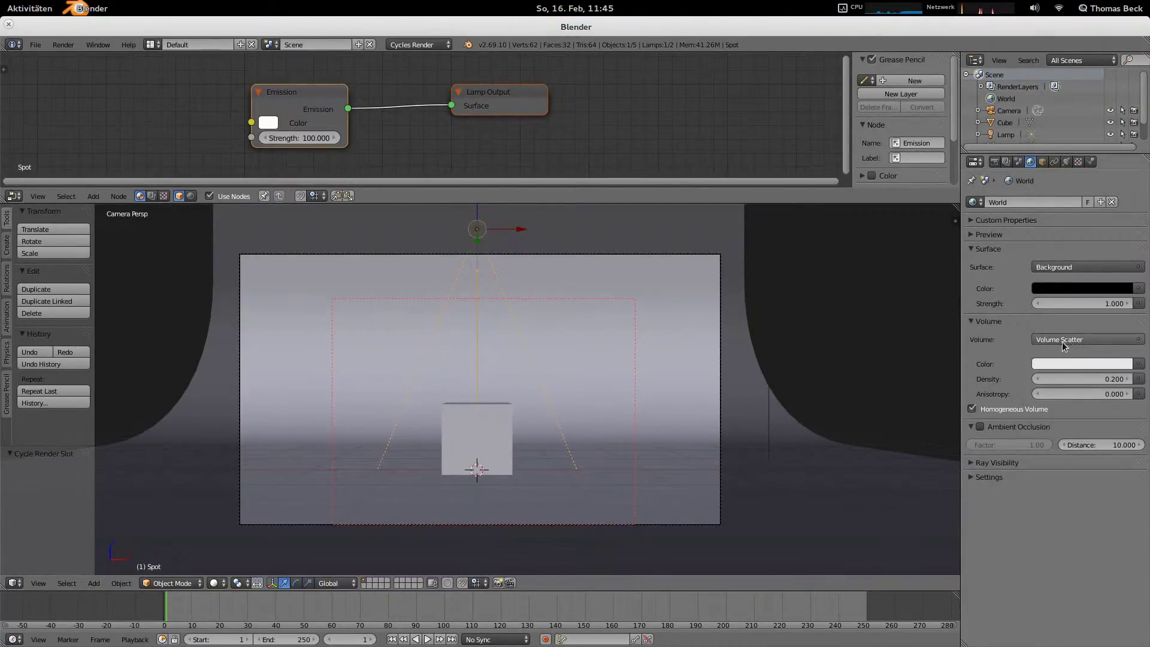
pyautogui.click(191, 196)
pyautogui.moveTo(375, 95); pyautogui.dragTo(299, 161)
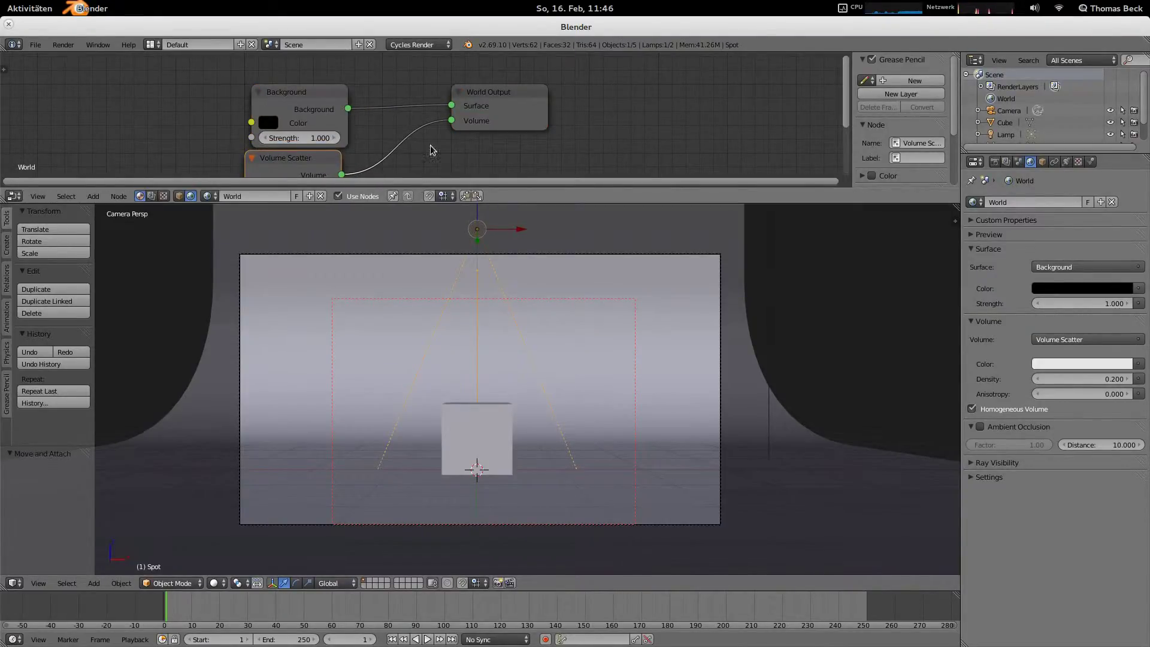
pyautogui.moveTo(432, 147); pyautogui.dragTo(445, 117, button='middle')
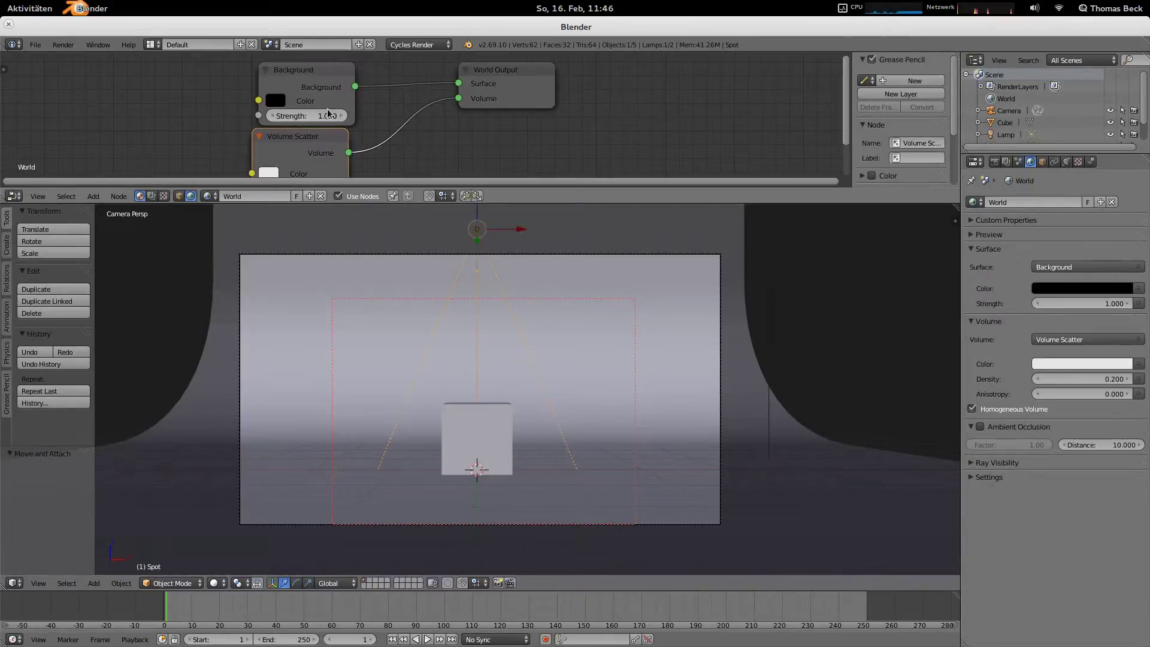
pyautogui.moveTo(338, 112); pyautogui.dragTo(342, 80, button='middle')
pyautogui.moveTo(470, 96)
pyautogui.mouseDown(button='middle')
pyautogui.moveTo(434, 119)
pyautogui.moveTo(465, 109)
pyautogui.mouseUp(button='middle')
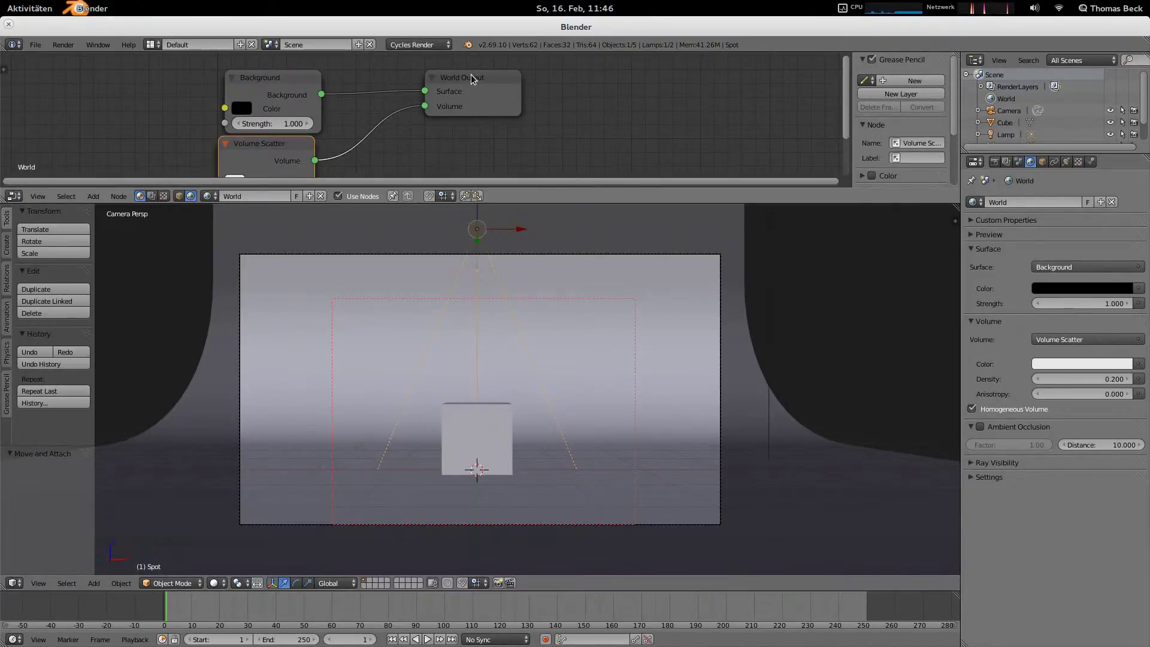
# Display the spot lamp's shader nodes with Emission feeding the Lamp Output.
pyautogui.rightClick(494, 416)
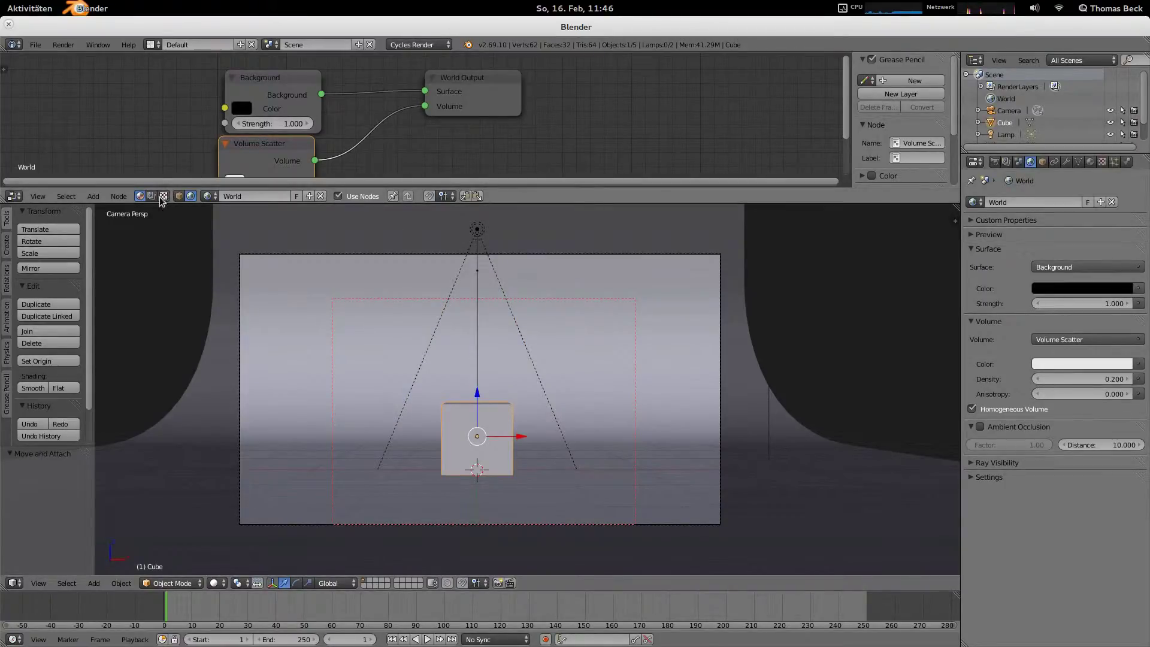
pyautogui.click(178, 196)
pyautogui.moveTo(367, 66); pyautogui.dragTo(331, 83)
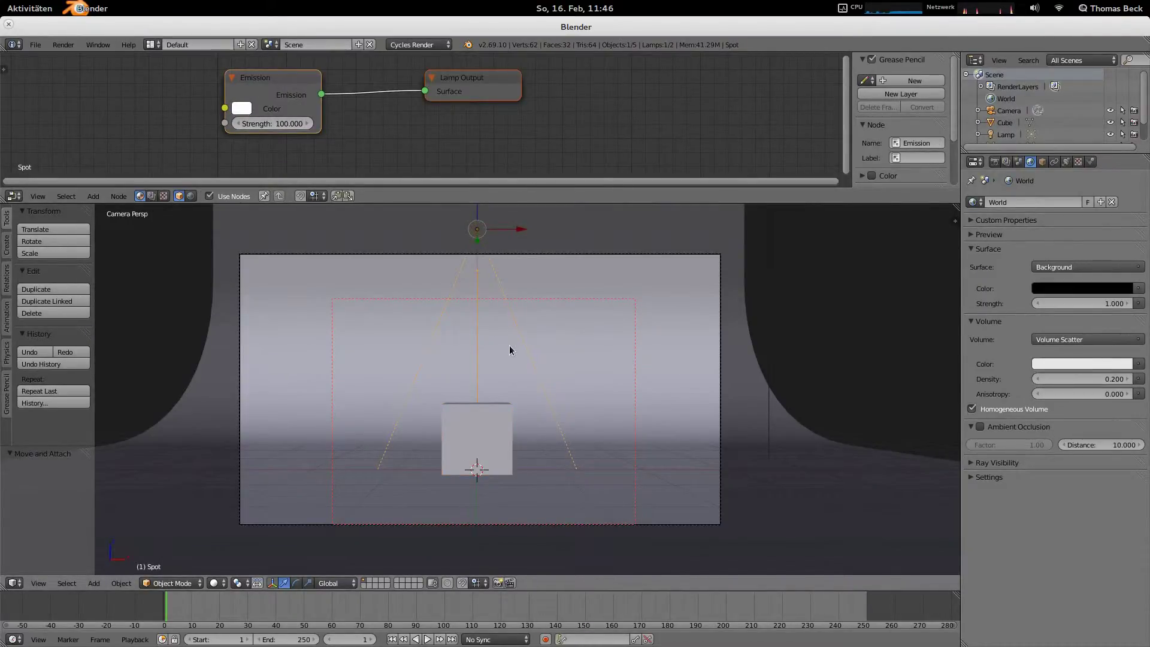
# Choose Equi-angular as the homogeneous volume sampling method in the spotlight scene's render settings.
pyautogui.click(995, 161)
pyautogui.click(1059, 421)
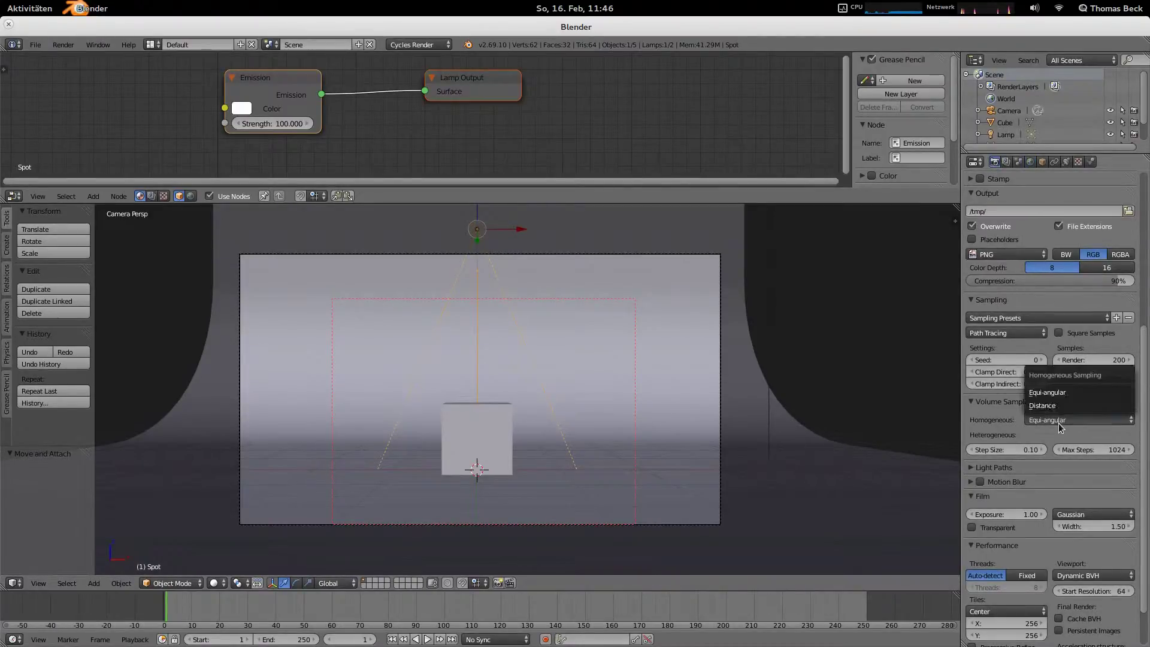
pyautogui.click(1072, 393)
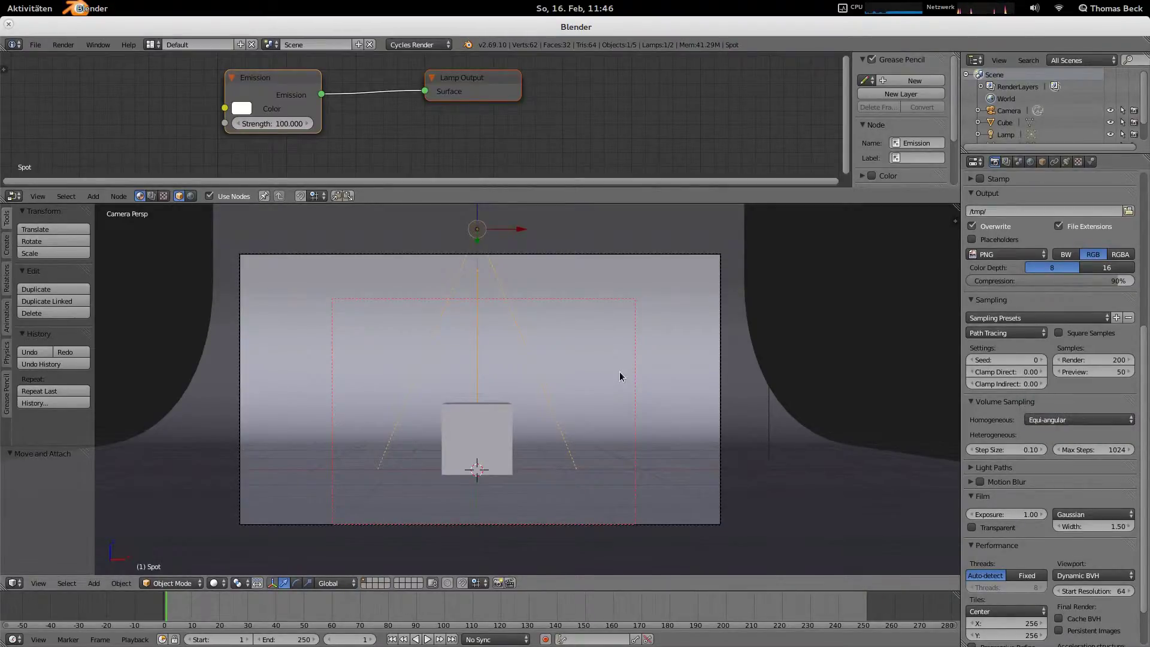
# Compare the spotlight scene's volume renders in the different render slots and switch back to the other Blender window.
pyautogui.press('F11')
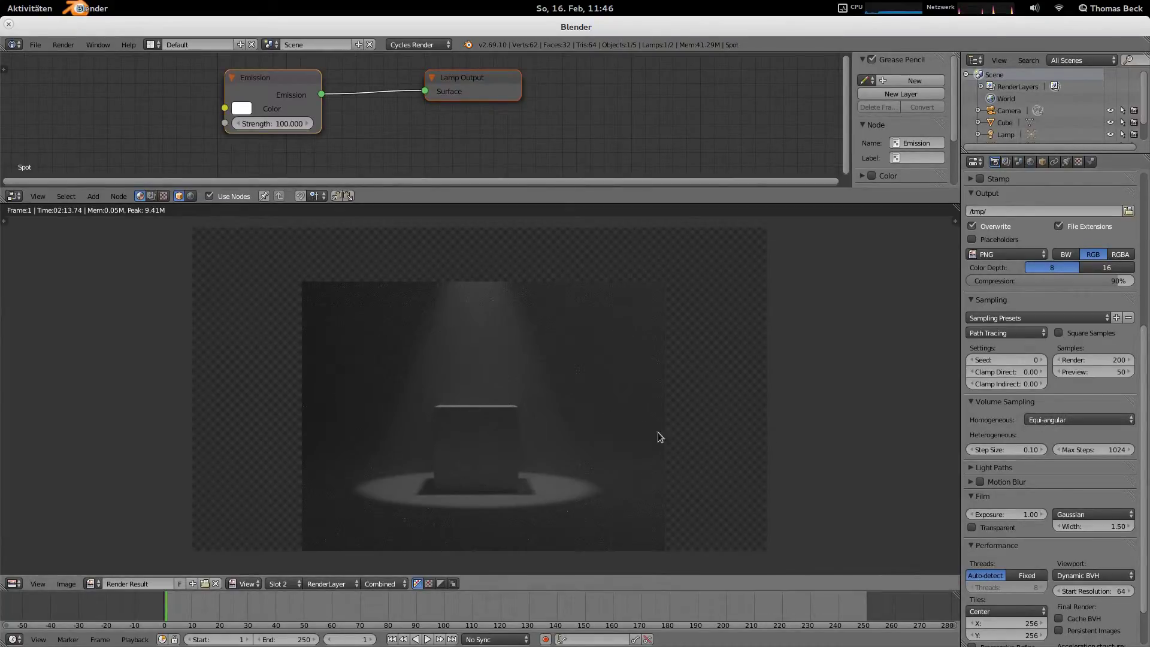
pyautogui.press('j')
pyautogui.click(1054, 419)
pyautogui.hotkey('alt', 'Tab')
pyautogui.hotkey('alt', 'Tab')
pyautogui.hotkey('alt', 'Tab')
pyautogui.hotkey('alt', 'Tab')
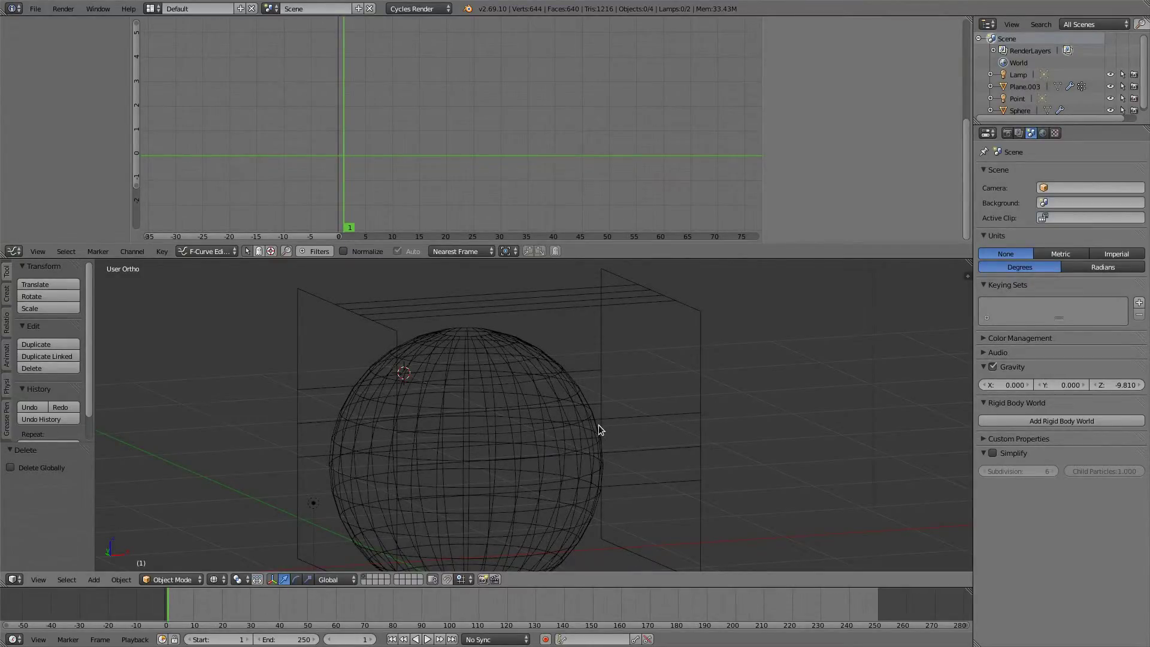
# Delete the point lamp in front of the sphere in the cloth scene.
pyautogui.rightClick(625, 416)
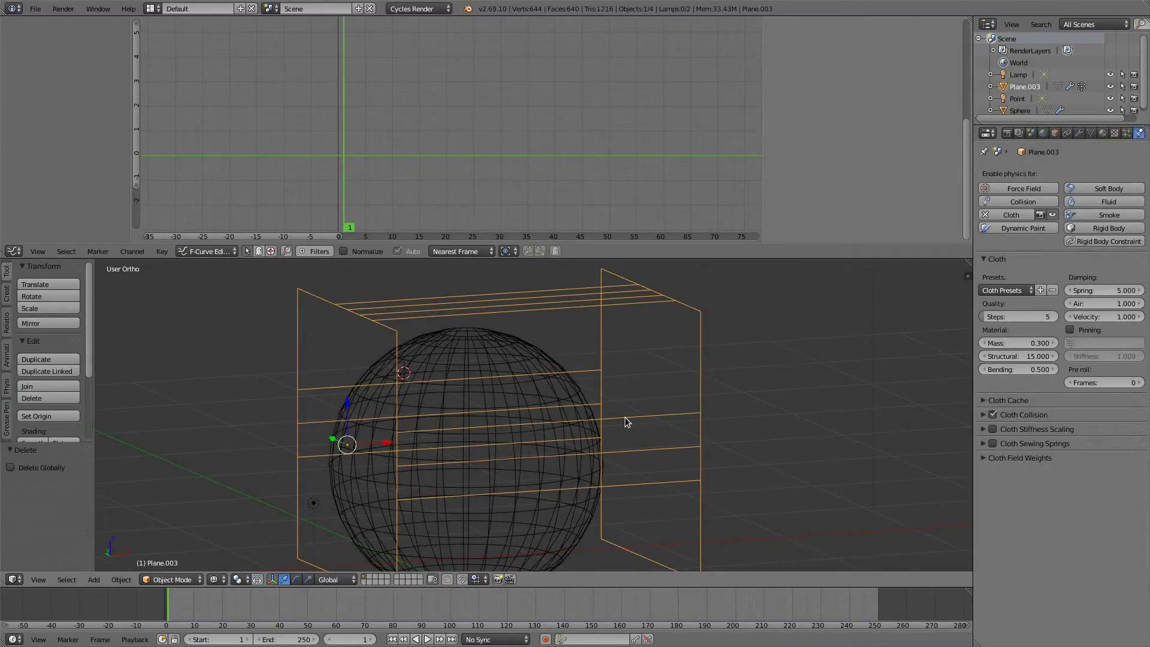
pyautogui.moveTo(483, 417); pyautogui.dragTo(534, 423, button='middle')
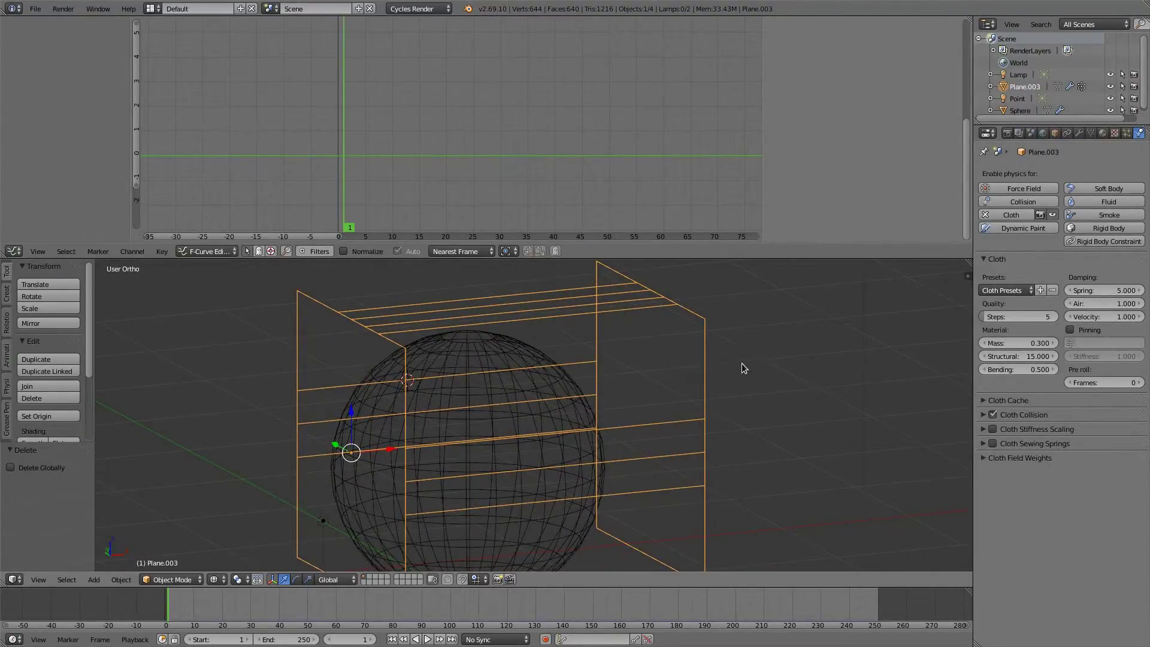
pyautogui.moveTo(610, 356); pyautogui.dragTo(599, 379, button='middle')
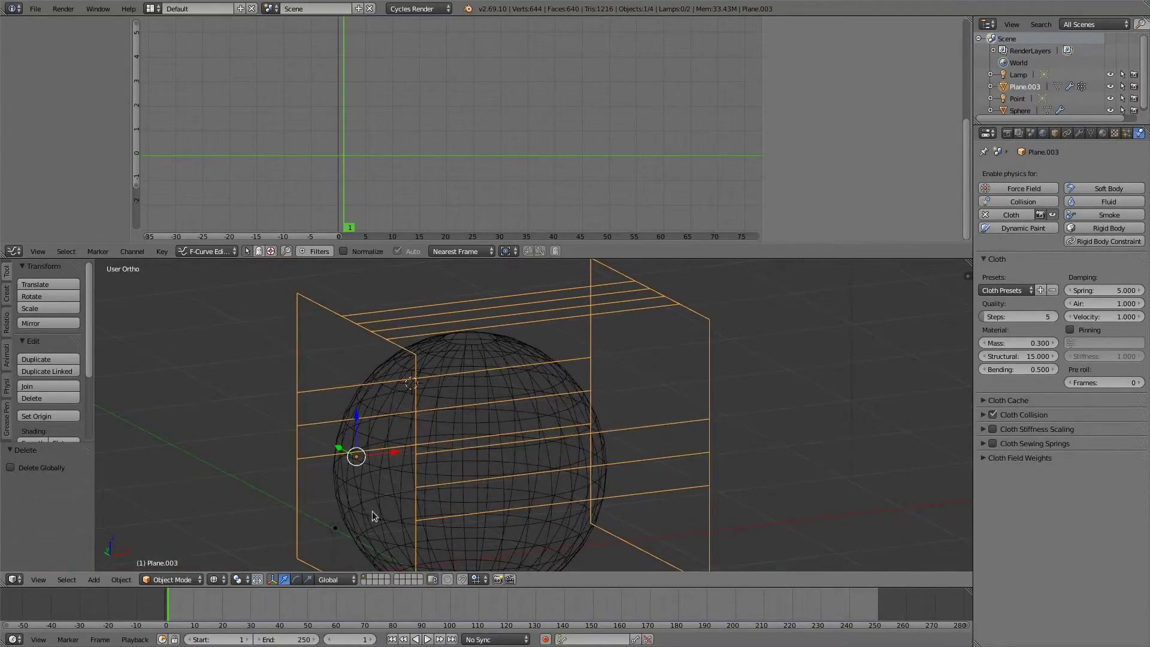
pyautogui.rightClick(335, 526)
pyautogui.press('x')
pyautogui.click(316, 527)
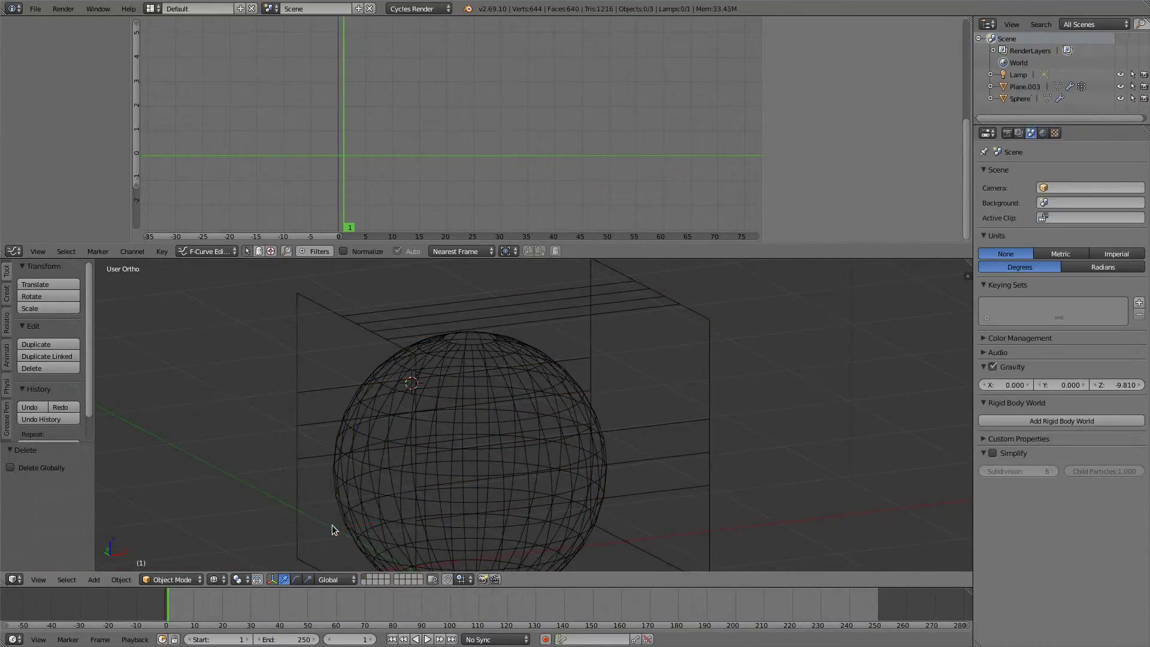
# Select the sphere and place the 3D cursor well clear of the meshes.
pyautogui.rightClick(401, 424)
pyautogui.click(185, 423)
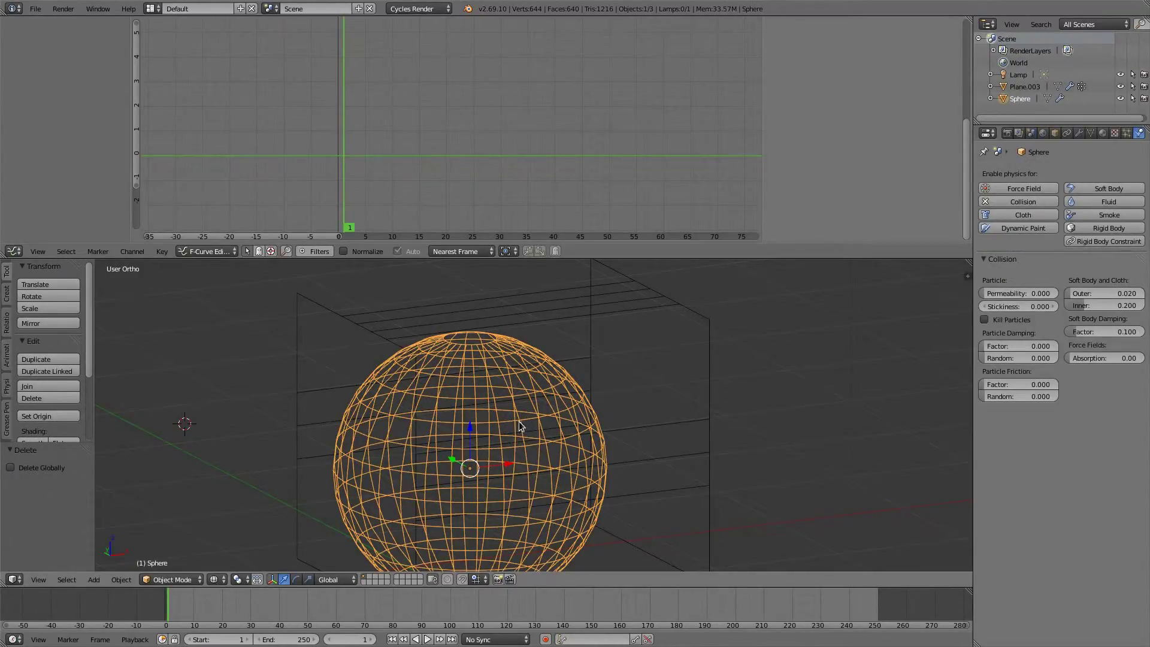
# Enter Edit Mode on the cloth object Plane.003 and examine the loose edges connecting its two grids from several angles.
pyautogui.rightClick(661, 290)
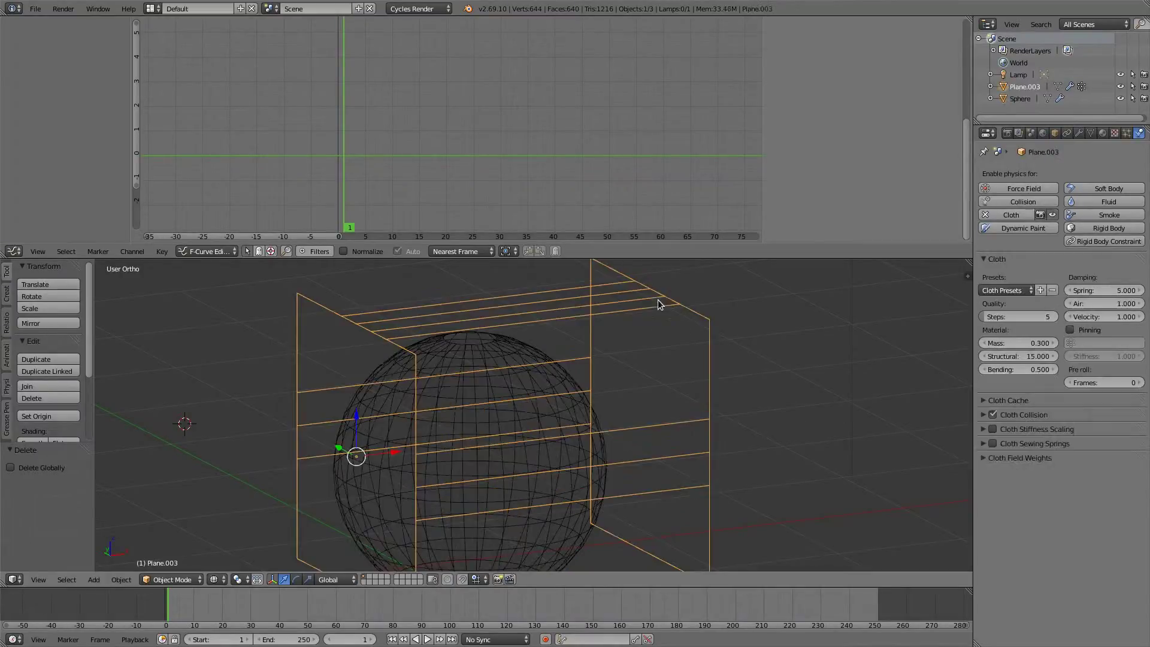
pyautogui.press('Tab')
pyautogui.moveTo(470, 352); pyautogui.dragTo(372, 304, button='middle')
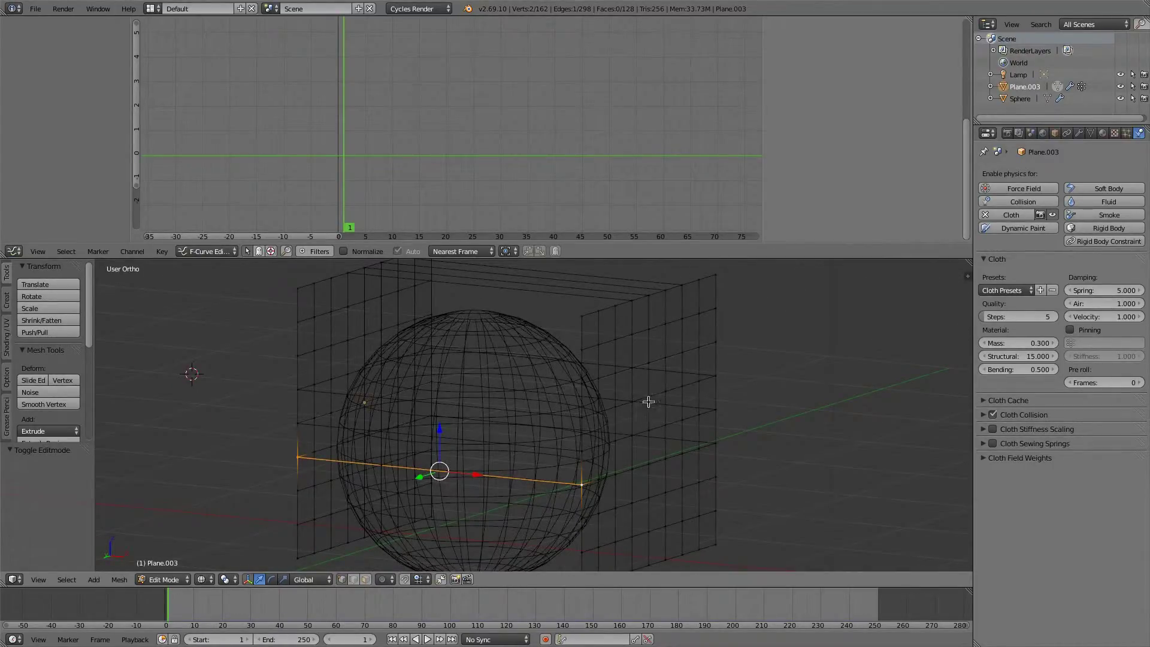
pyautogui.moveTo(430, 333); pyautogui.dragTo(360, 379, button='middle')
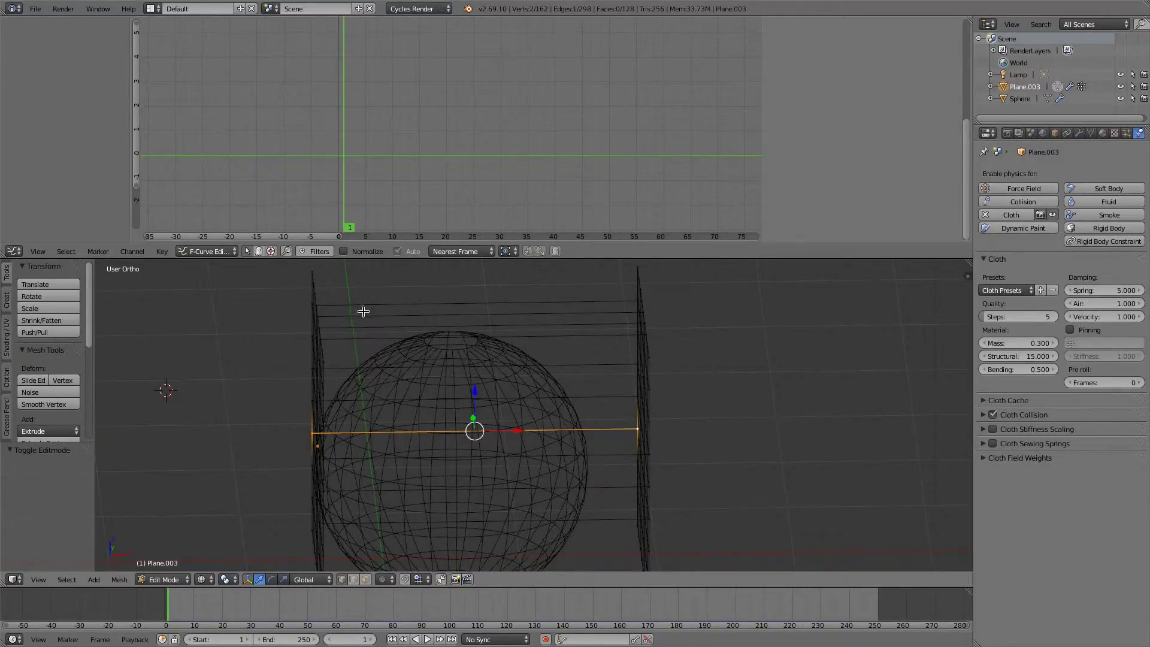
pyautogui.moveTo(435, 390); pyautogui.dragTo(502, 336, button='middle')
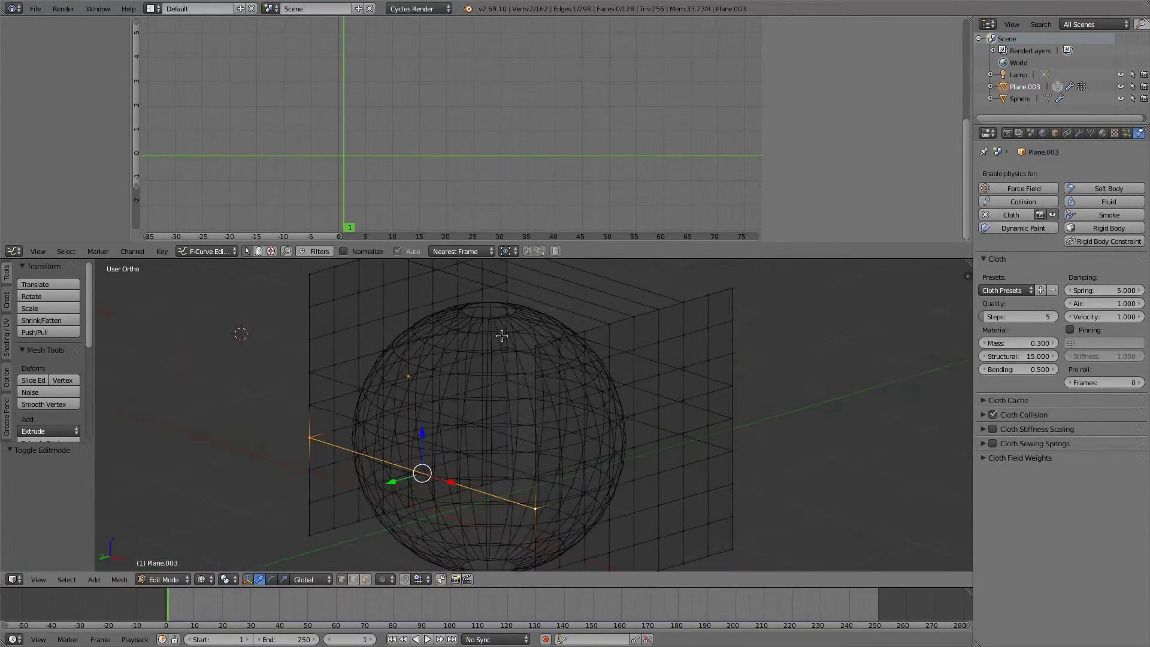
pyautogui.moveTo(603, 395); pyautogui.dragTo(630, 436, button='middle')
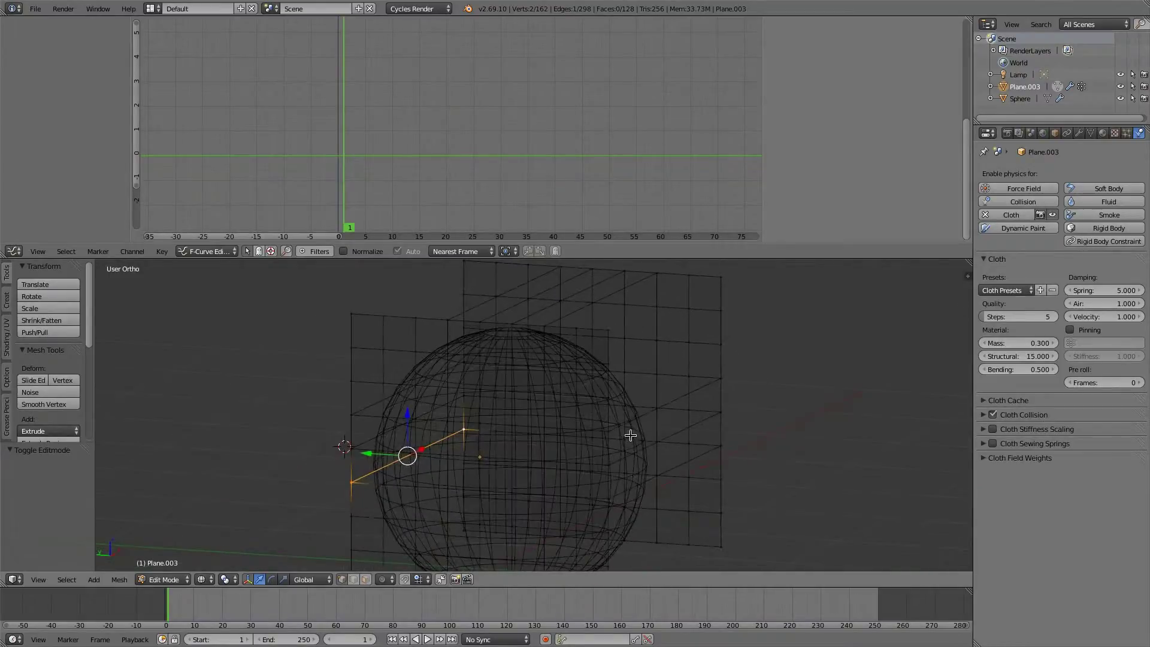
# Select the entire cloth mesh and switch to Edge select mode.
pyautogui.press('a')
pyautogui.moveTo(636, 377); pyautogui.dragTo(422, 396, button='middle')
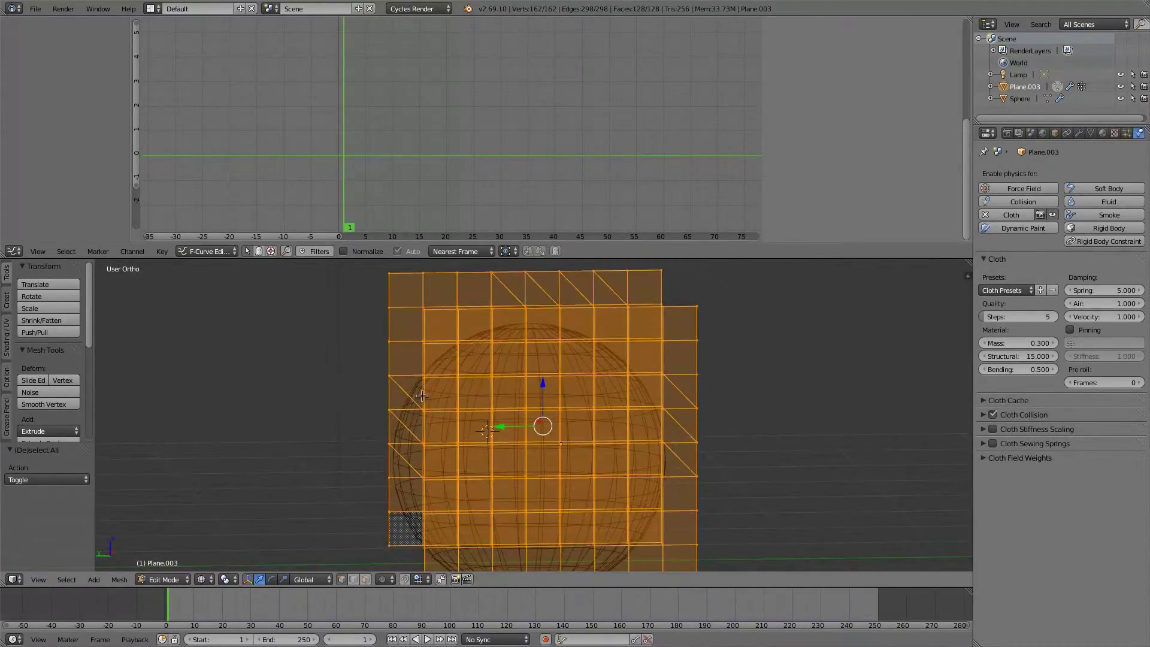
pyautogui.moveTo(681, 415); pyautogui.dragTo(636, 417, button='middle')
pyautogui.hotkey('ctrl', 'Tab')
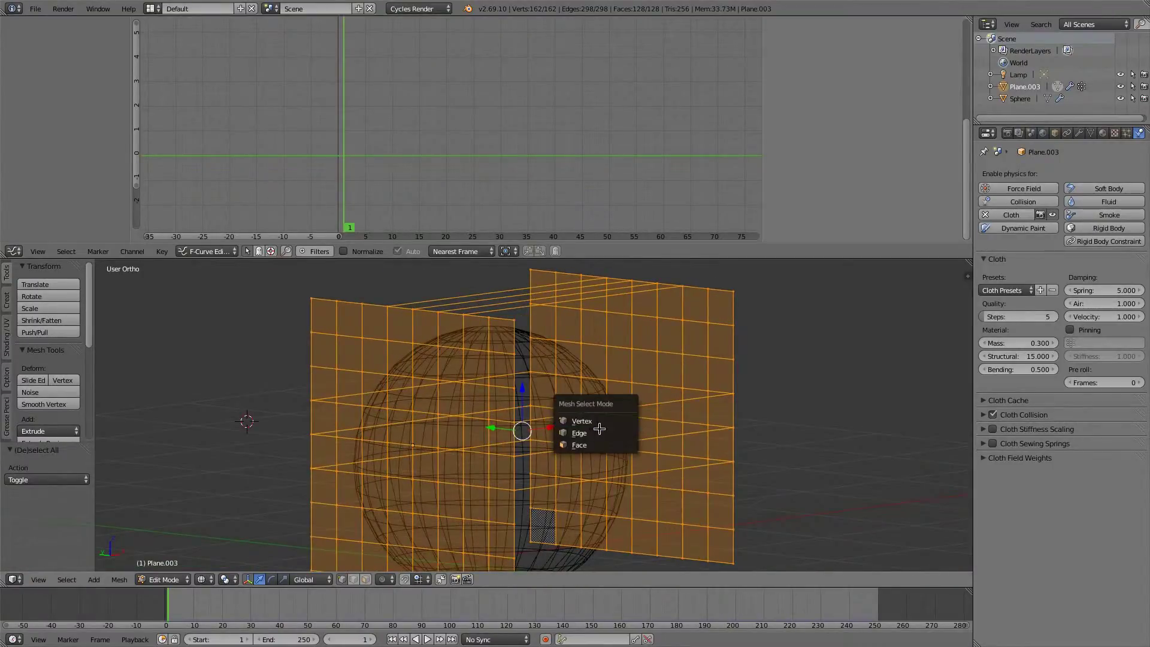
pyautogui.click(593, 436)
# Circle-select only the loose edges that connect the two cloth grids.
pyautogui.moveTo(584, 341); pyautogui.dragTo(515, 385, button='middle')
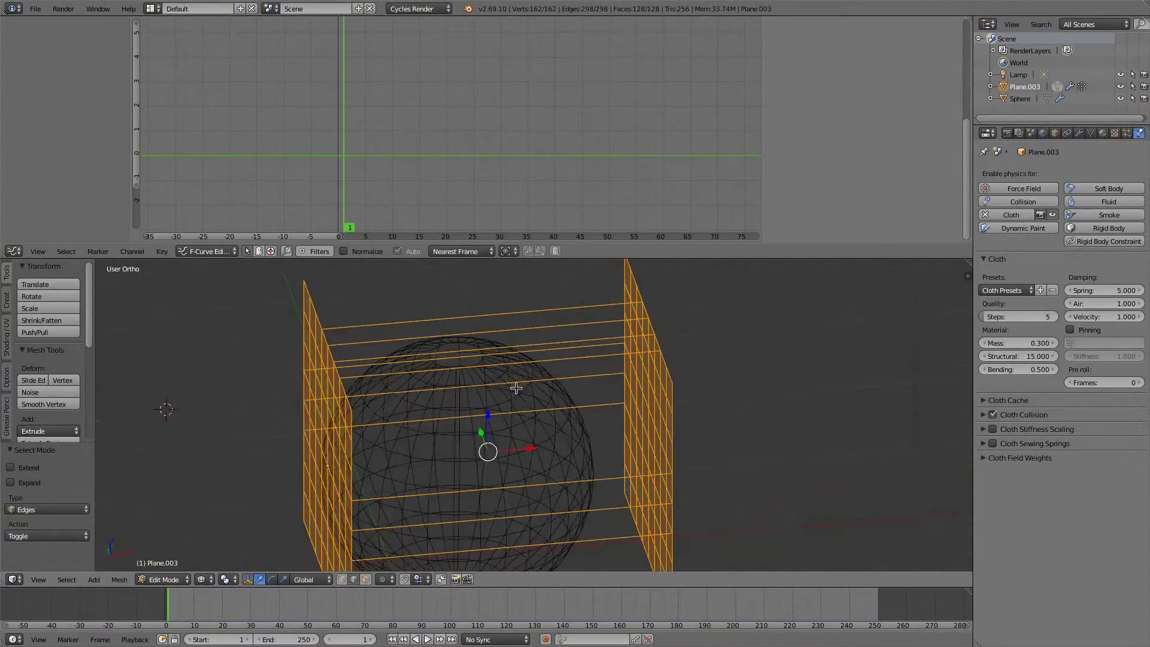
pyautogui.rightClick(532, 313)
pyautogui.press('c')
pyautogui.moveTo(484, 305)
pyautogui.mouseDown()
pyautogui.moveTo(475, 337)
pyautogui.moveTo(488, 526)
pyautogui.moveTo(503, 490)
pyautogui.mouseUp()
pyautogui.rightClick(486, 383)
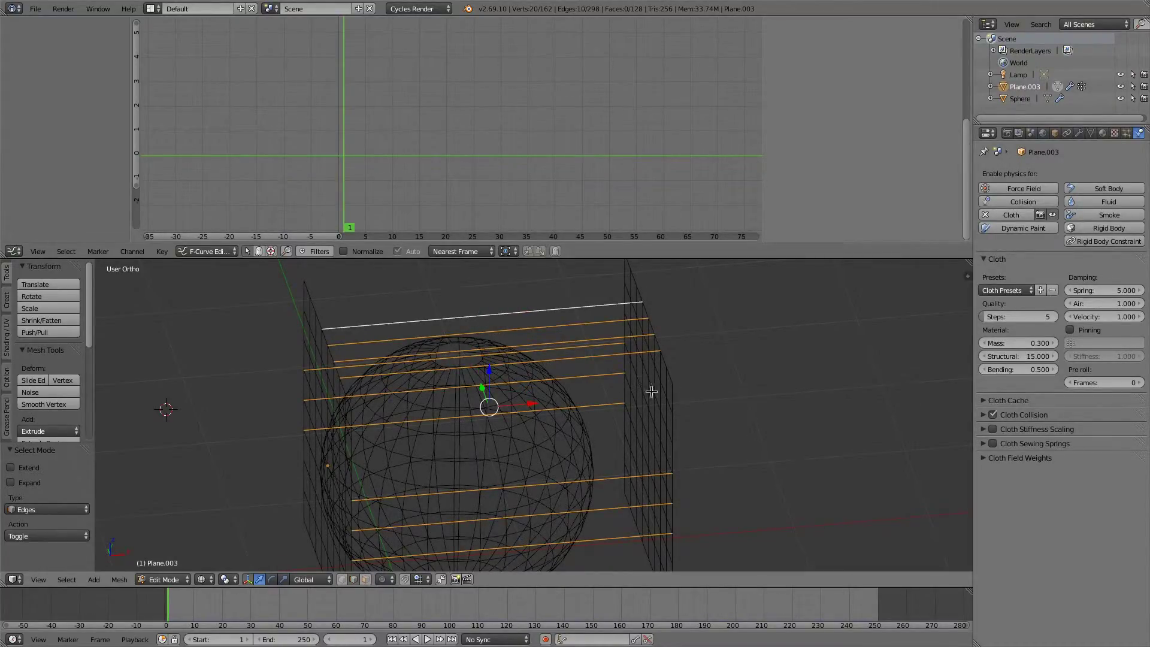
# Assign the selected connecting edges to the active Sewing vertex group, leave Edit Mode and check the group in the mesh data.
pyautogui.hotkey('ctrl', 'g')
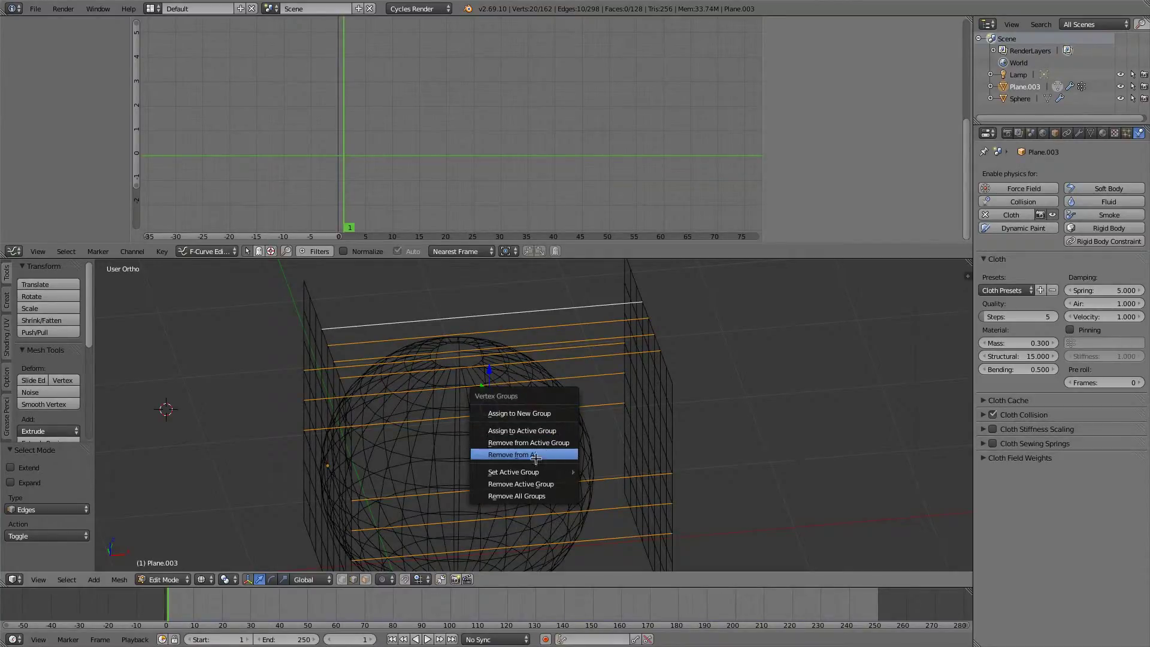
pyautogui.moveTo(529, 473)
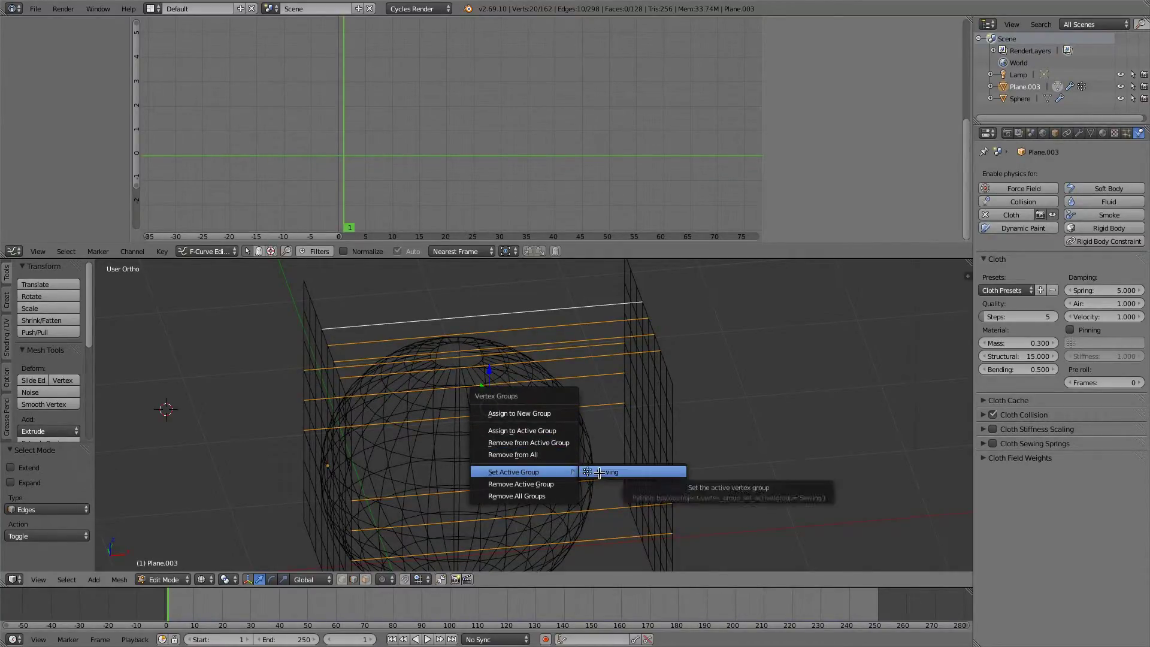
pyautogui.click(533, 431)
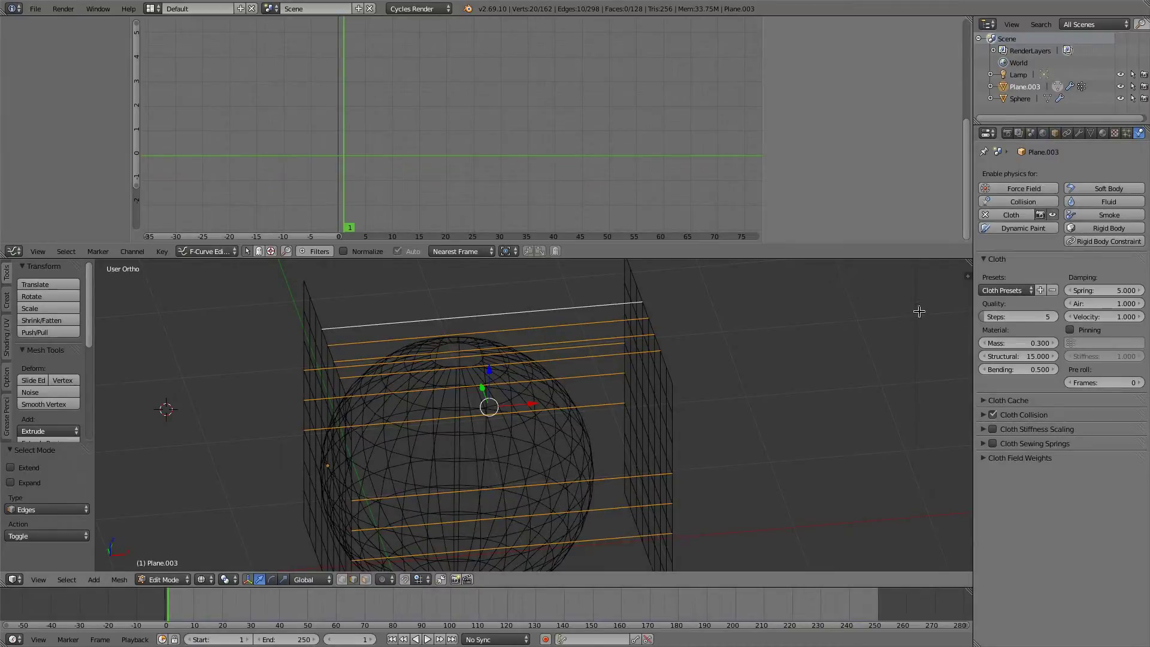
pyautogui.press('Tab')
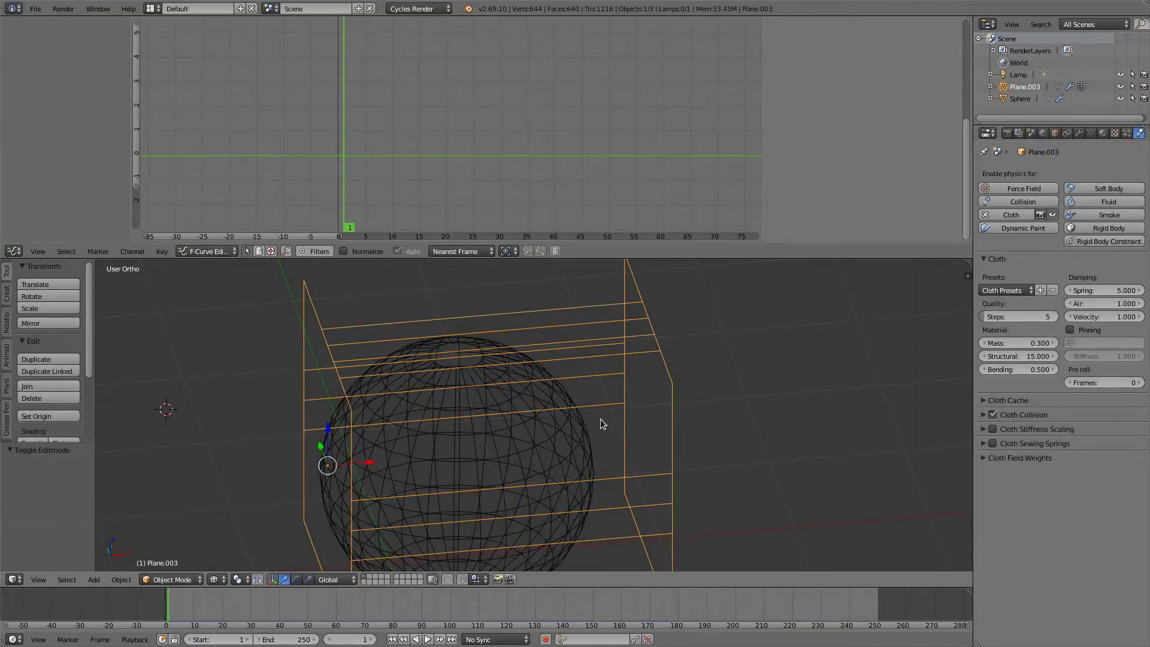
pyautogui.click(1089, 133)
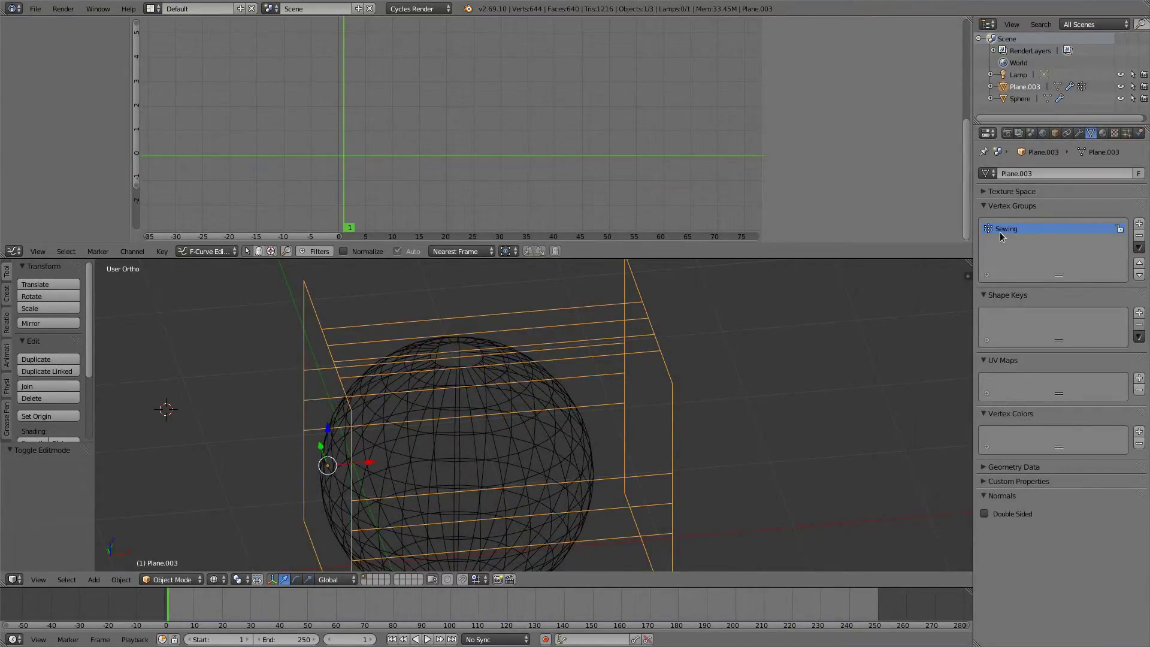
pyautogui.click(1139, 133)
# Select the sphere to examine its collision physics settings, and reselect the cloth object Plane.003.
pyautogui.moveTo(379, 377); pyautogui.dragTo(433, 367, button='middle')
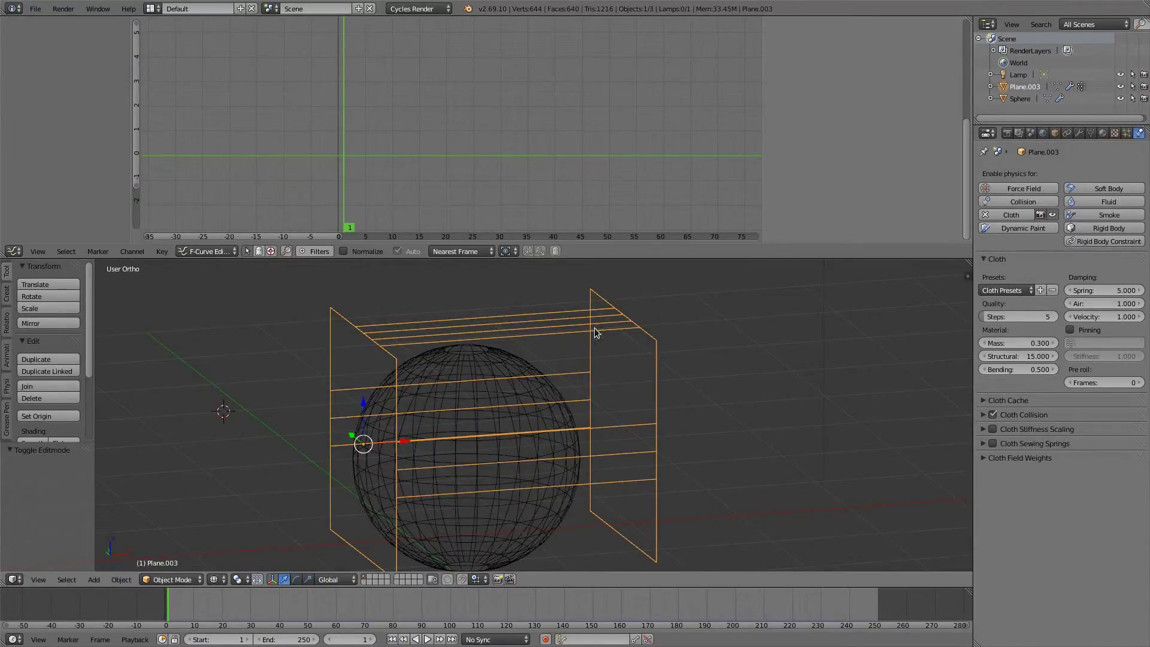
pyautogui.rightClick(475, 361)
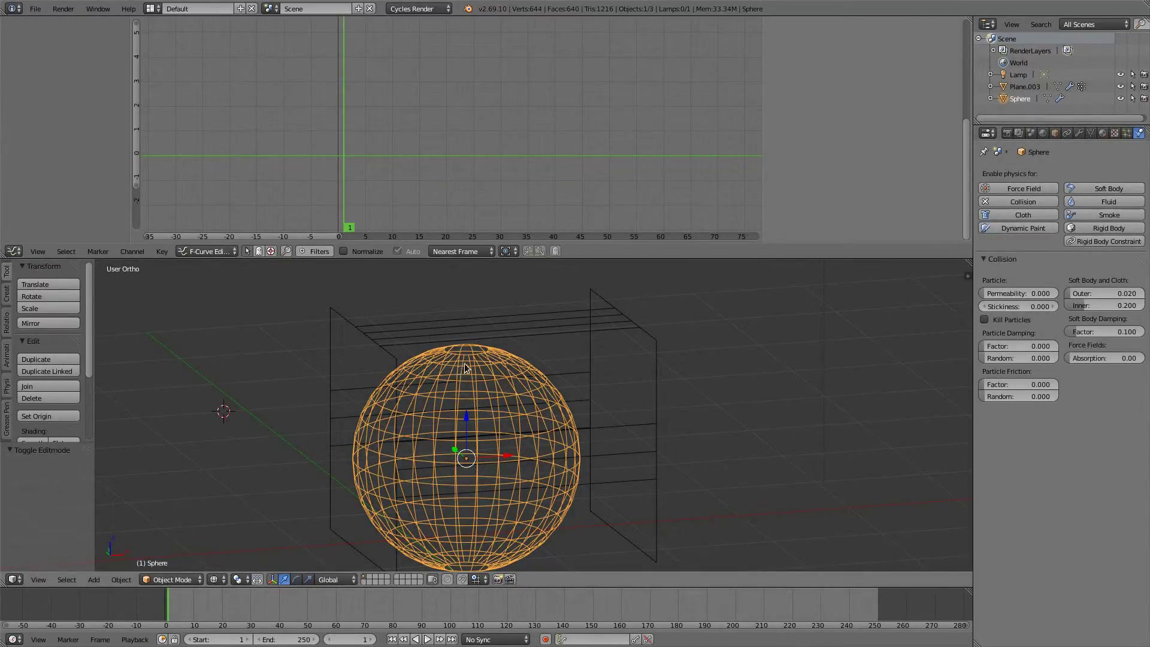
pyautogui.rightClick(495, 328)
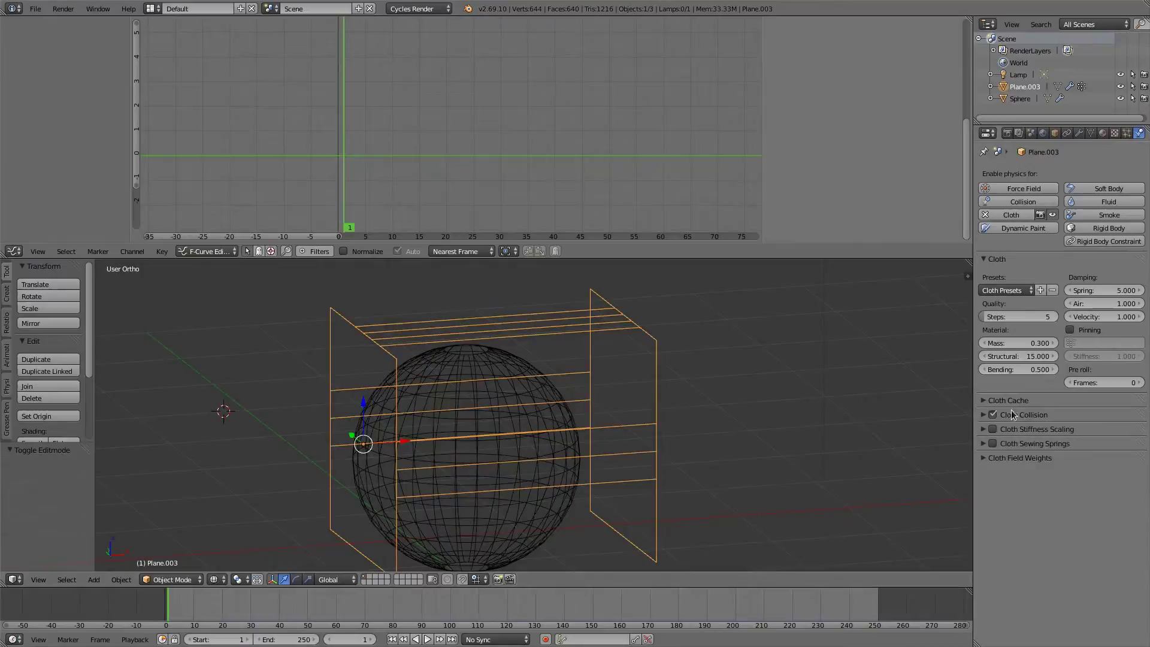
# Enable Cloth Sewing Springs on Plane.003 and check the Sewing vertex group its shrinking setting uses.
pyautogui.click(984, 449)
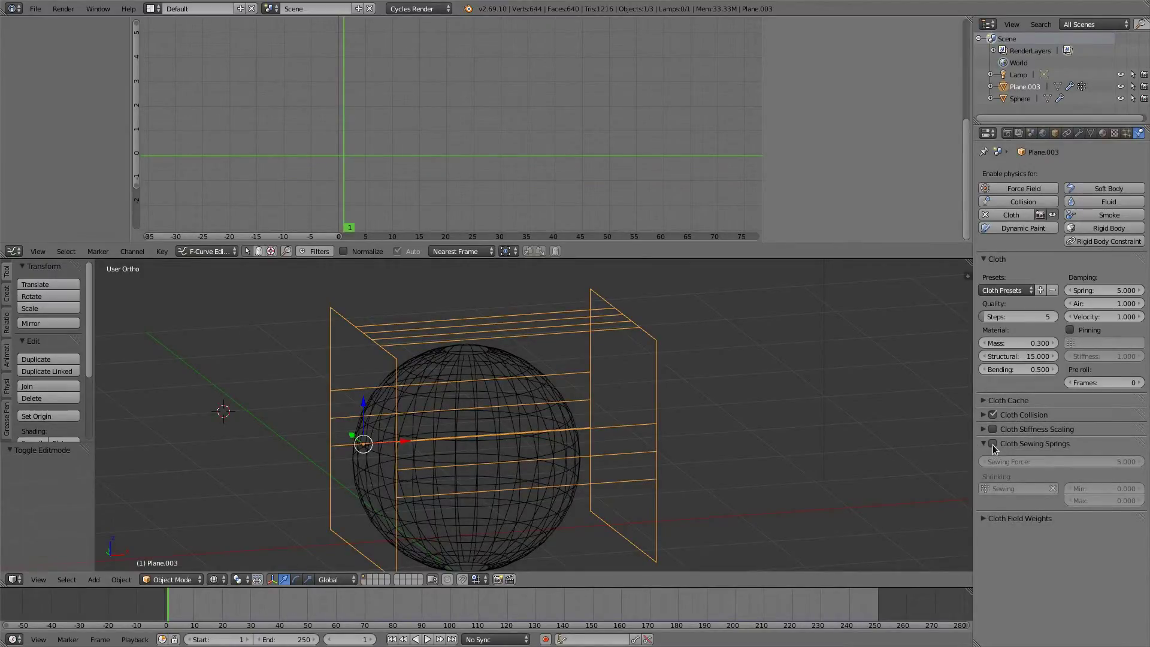
pyautogui.click(993, 445)
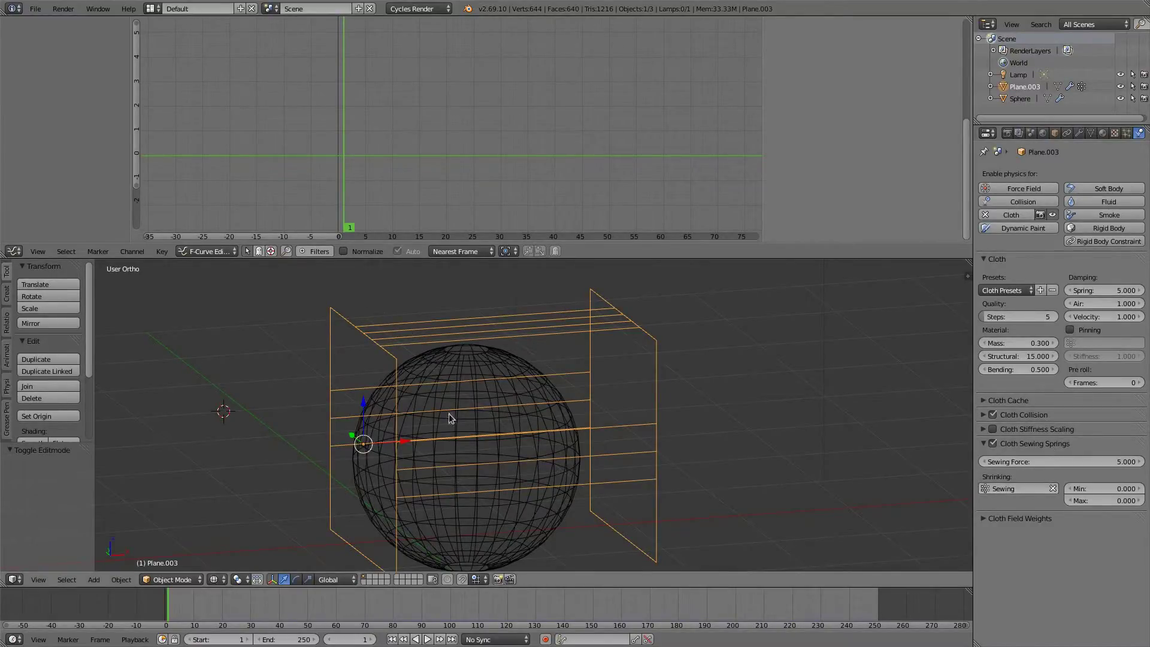
pyautogui.click(1091, 133)
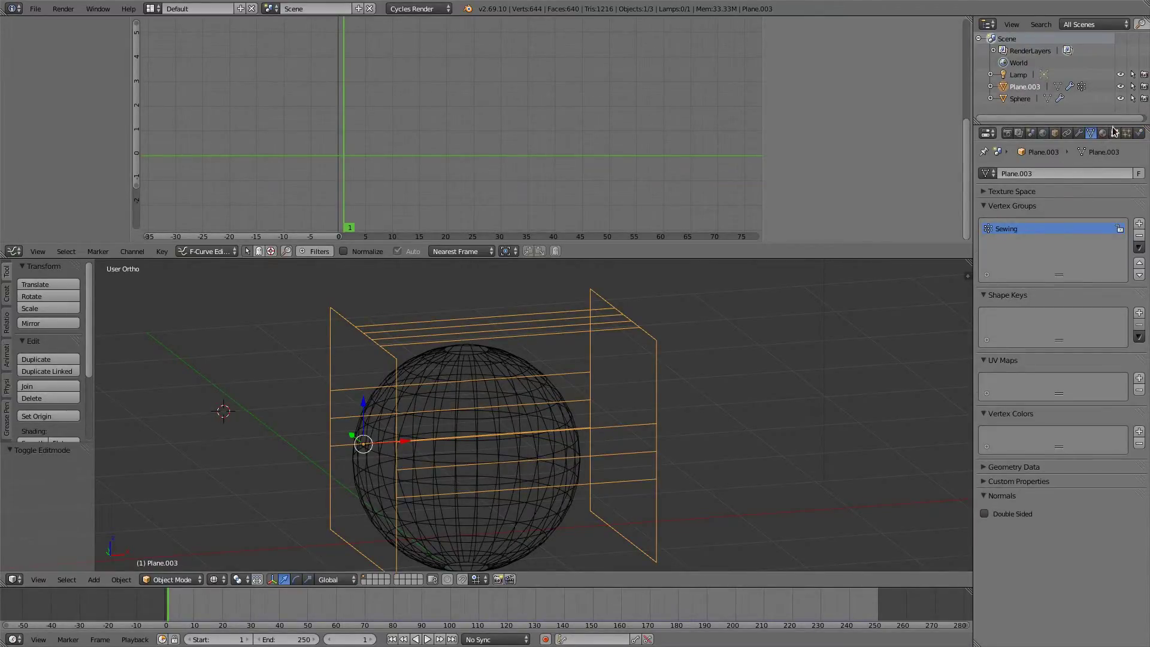
pyautogui.click(1139, 133)
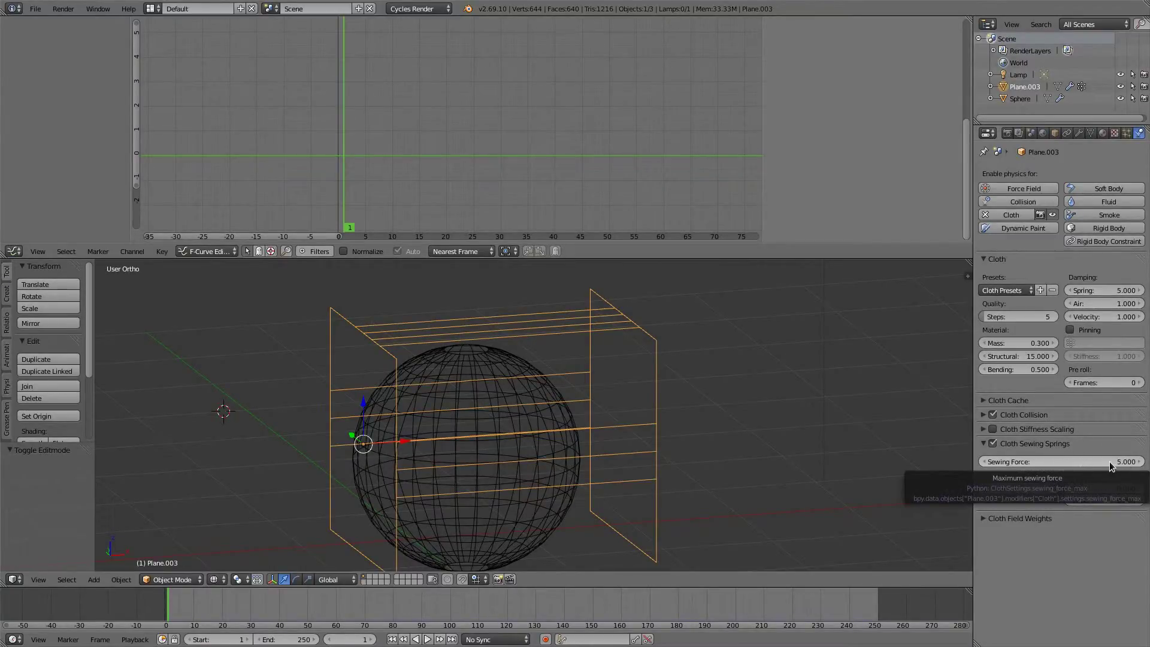
# Set the cloth's sewing force to 0.
pyautogui.moveTo(1109, 462); pyautogui.dragTo(1104, 461)
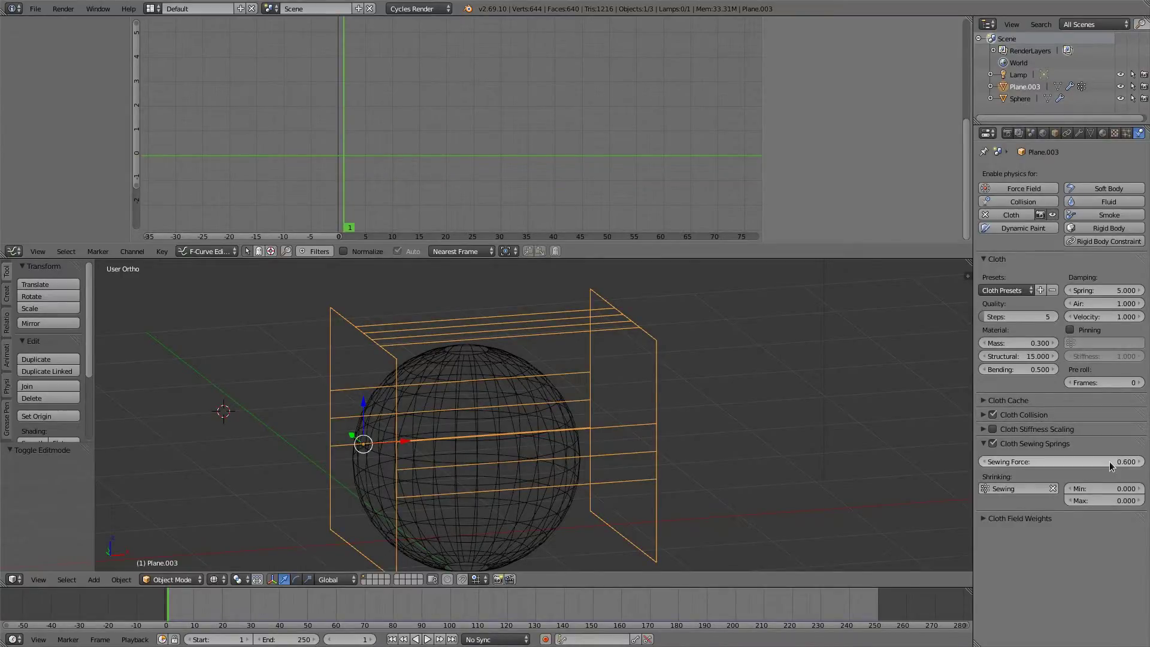
pyautogui.click(1106, 459)
pyautogui.write('0.6')
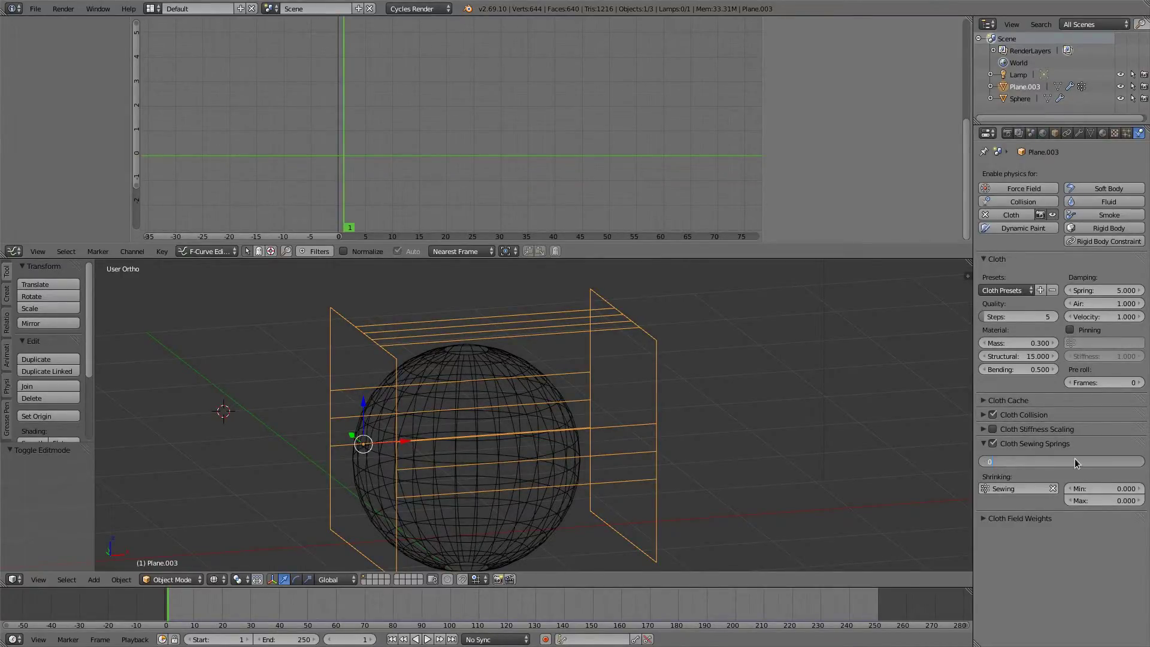
pyautogui.press('Return')
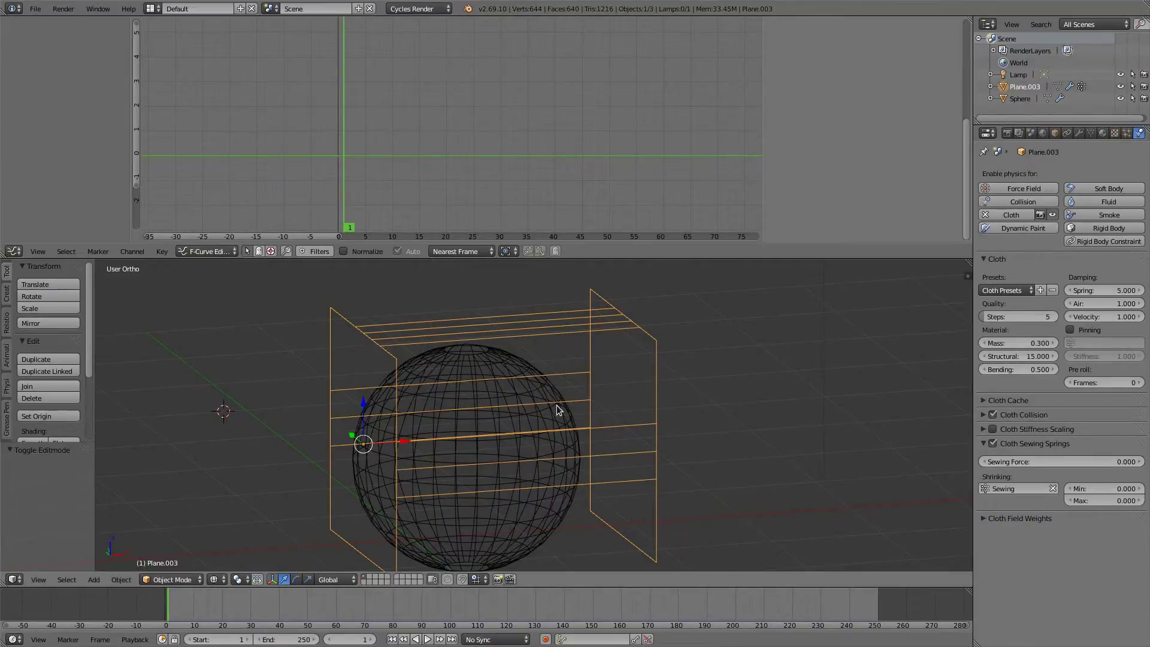
# Switch the viewport to solid shading and play the cloth simulation, stopping it to return to frame 1.
pyautogui.hotkey('alt', 'a')
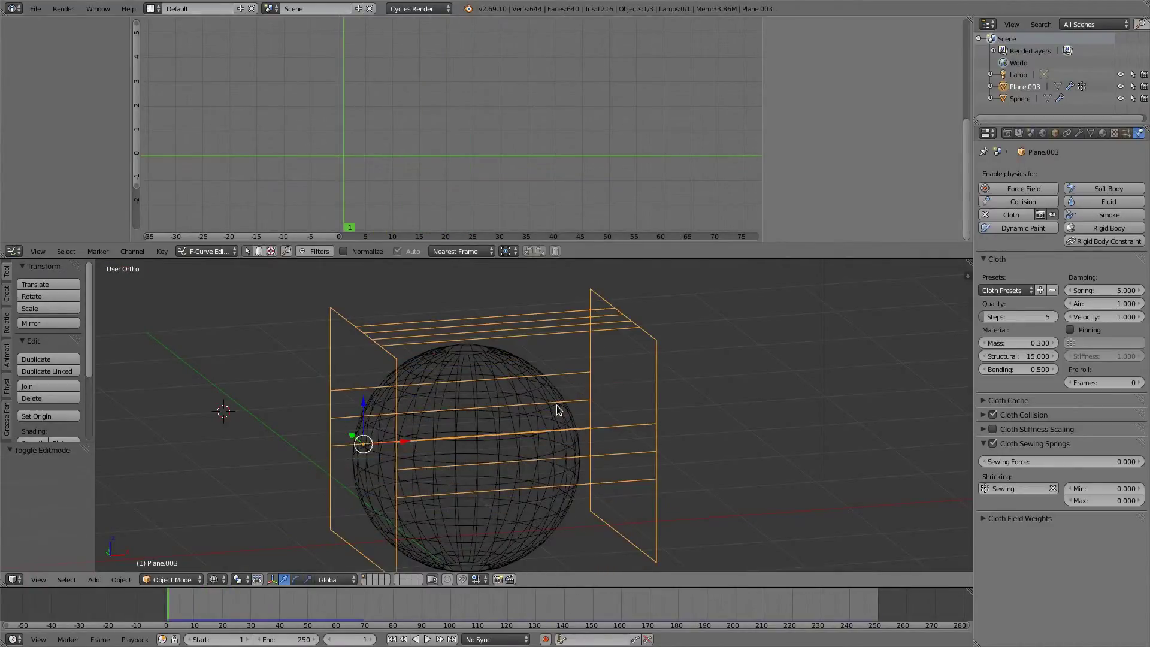
pyautogui.press('Escape')
pyautogui.press('z')
pyautogui.hotkey('alt', 'a')
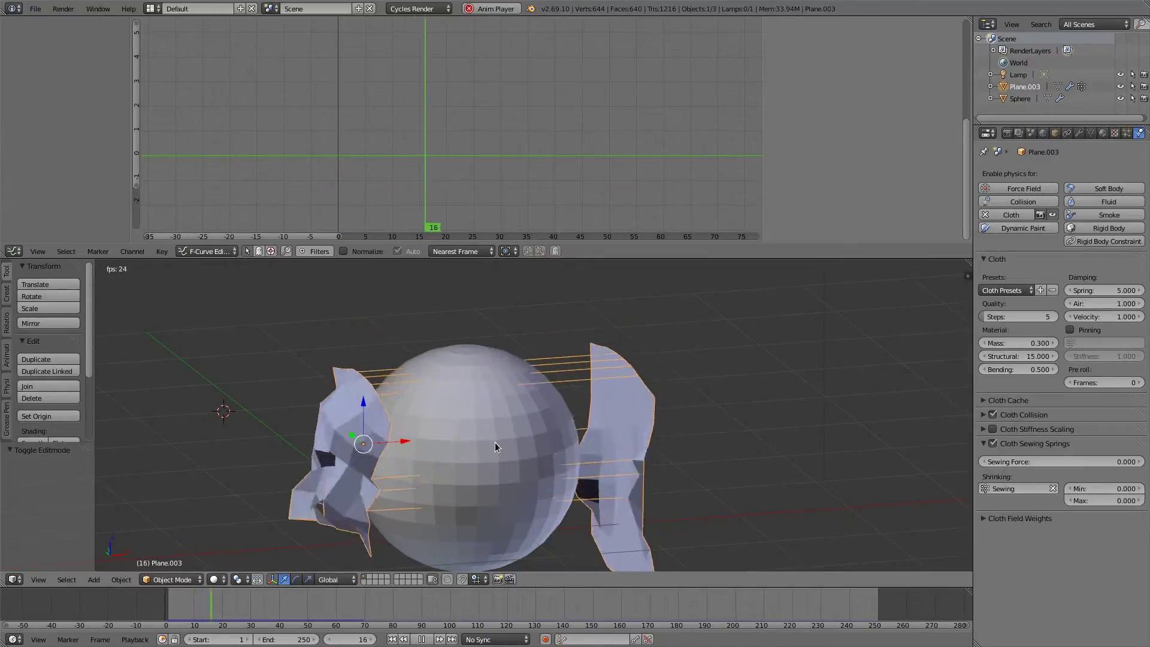
pyautogui.press('Escape')
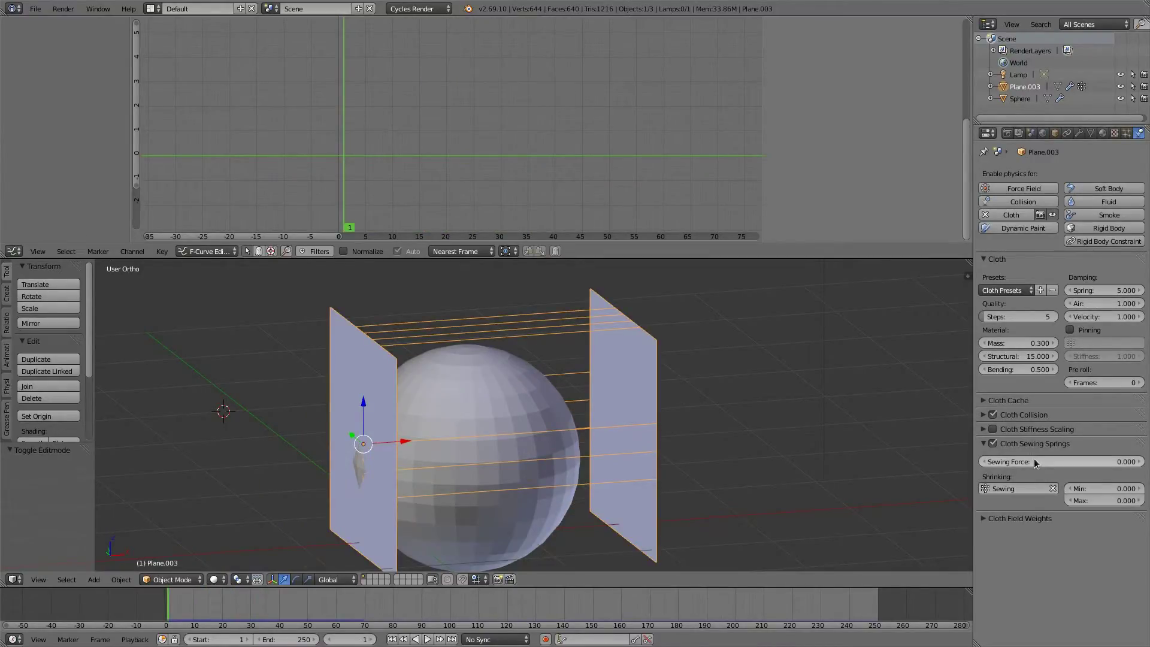
# Set the sewing force to 0.9 and play the cloth simulation around the sphere.
pyautogui.moveTo(1126, 462); pyautogui.dragTo(1136, 462)
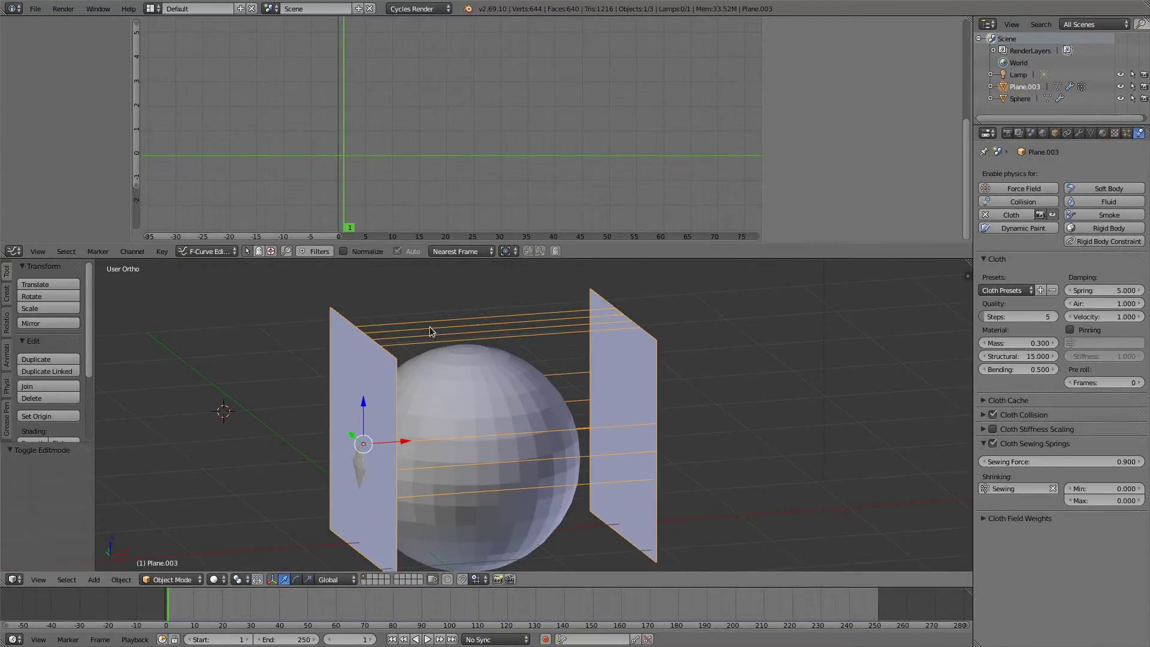
pyautogui.hotkey('alt', 'a')
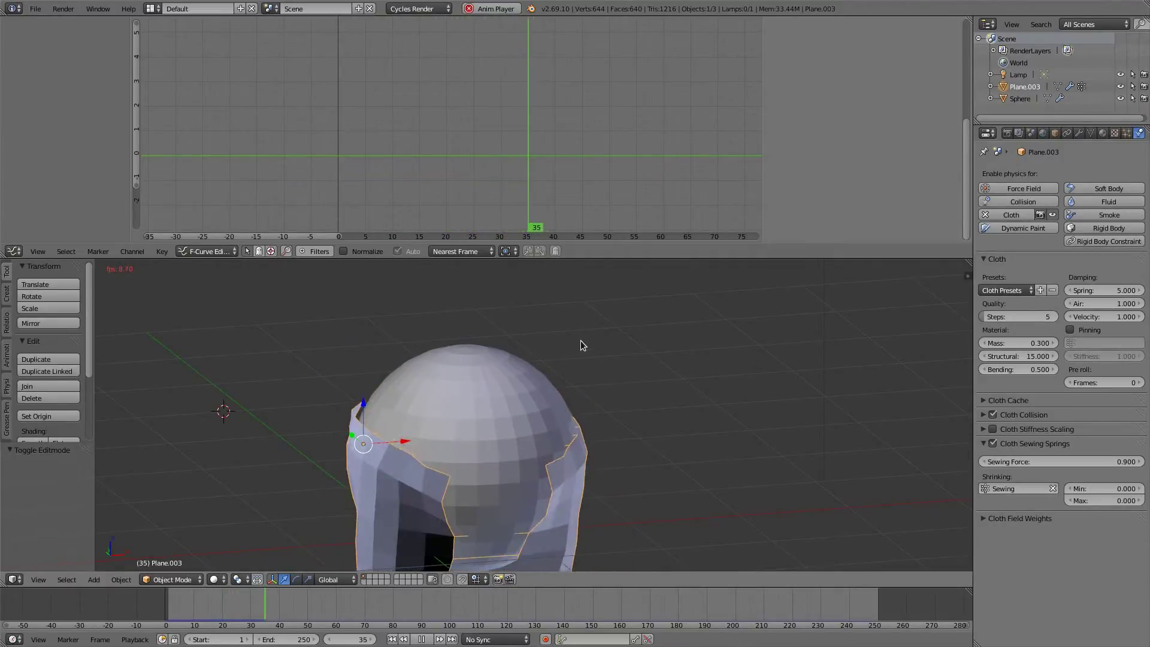
pyautogui.press('Escape')
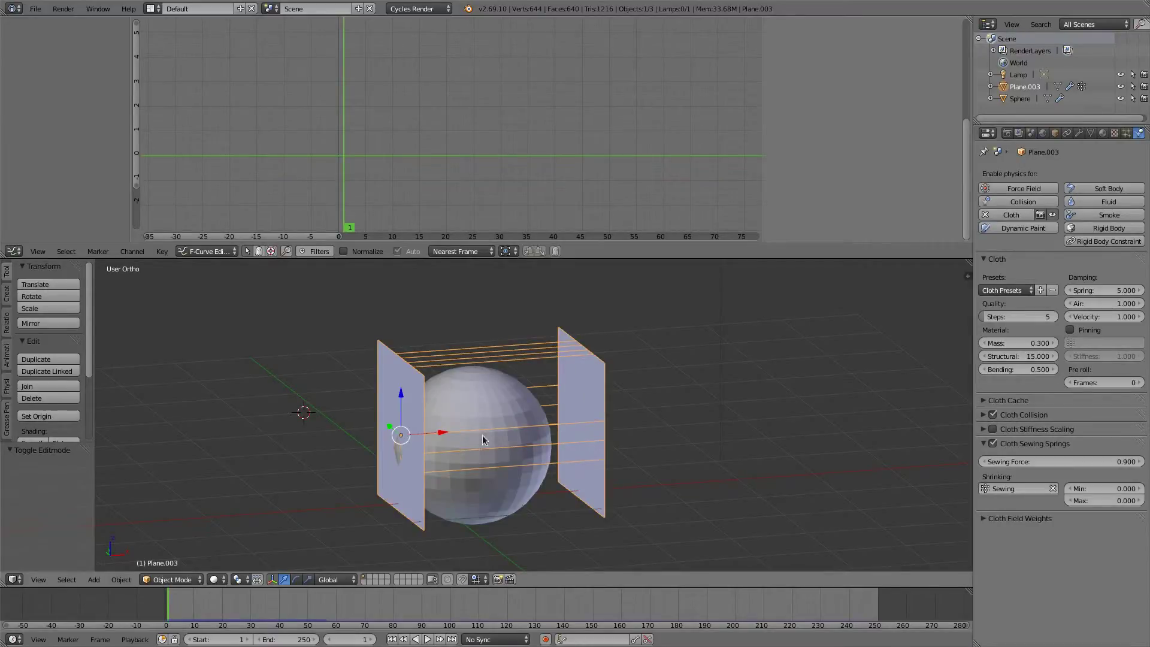
# Raise the sewing force to 3 and play the cloth simulation again.
pyautogui.moveTo(1062, 463); pyautogui.dragTo(1078, 463)
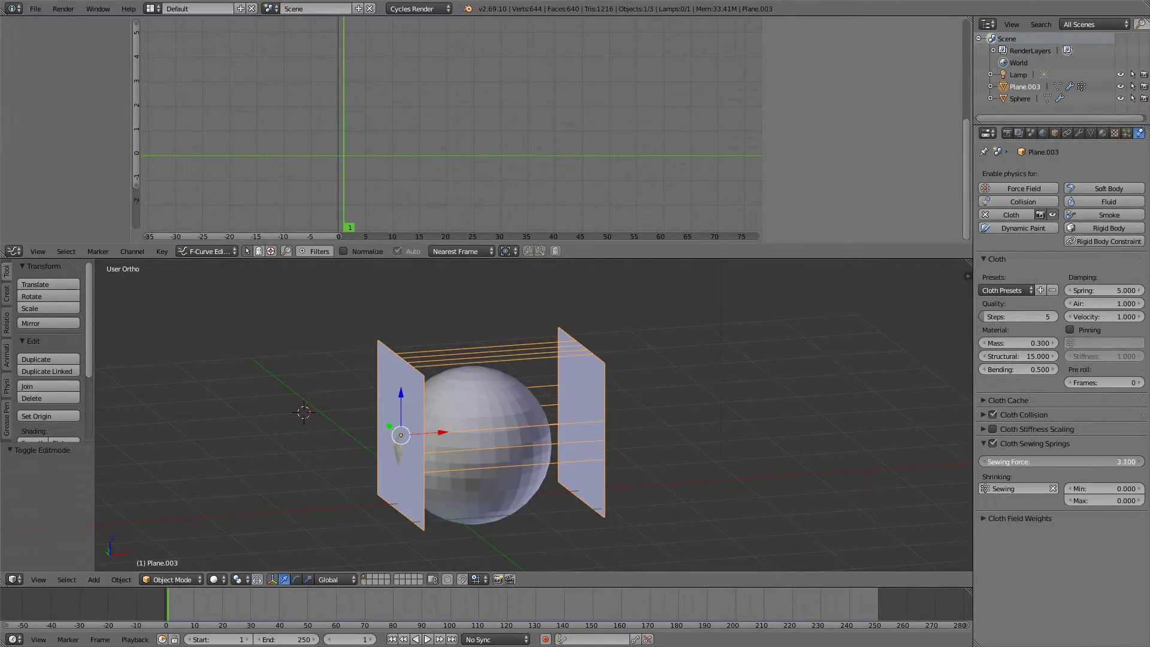
pyautogui.moveTo(1072, 462); pyautogui.dragTo(1067, 462)
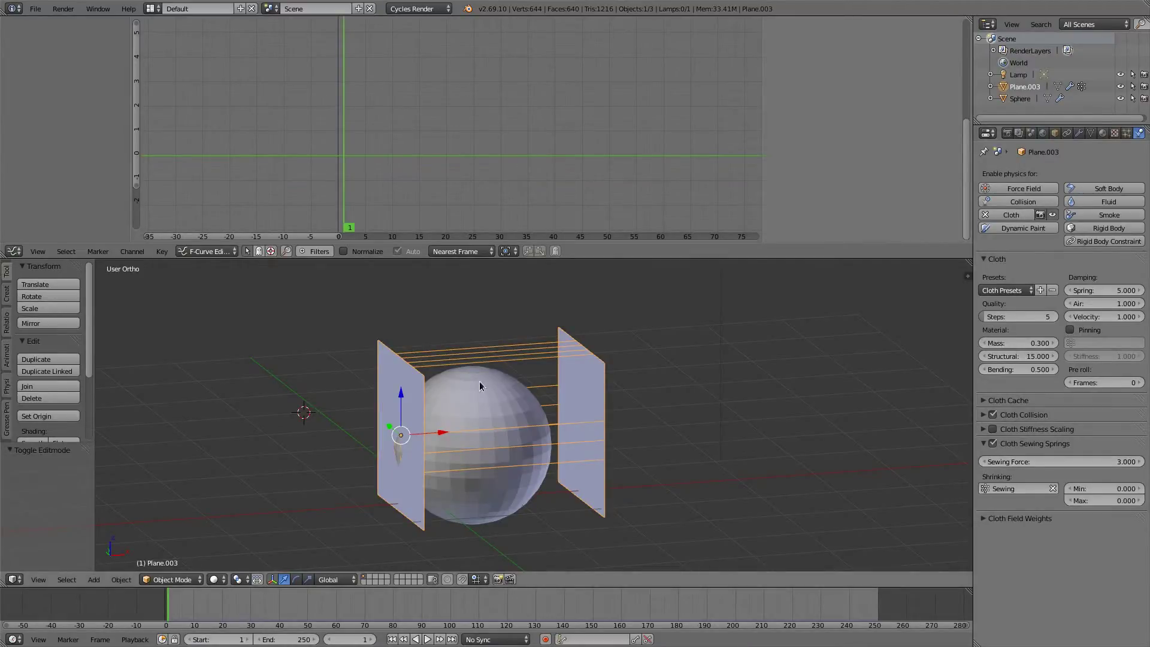
pyautogui.hotkey('alt', 'a')
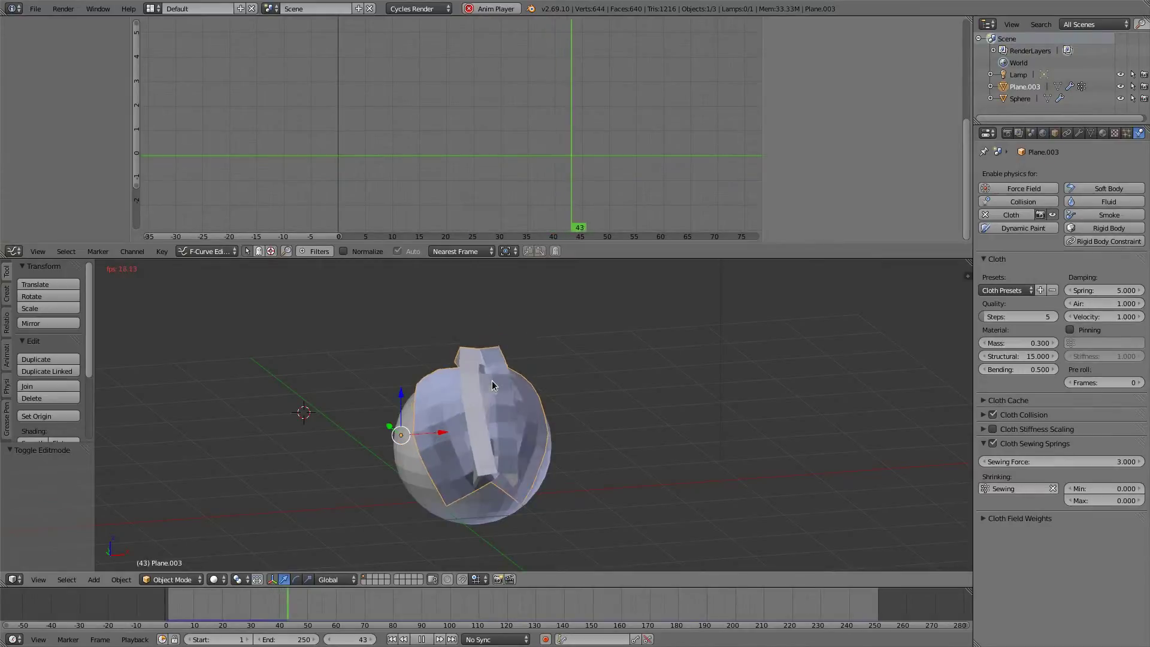
pyautogui.press('Escape')
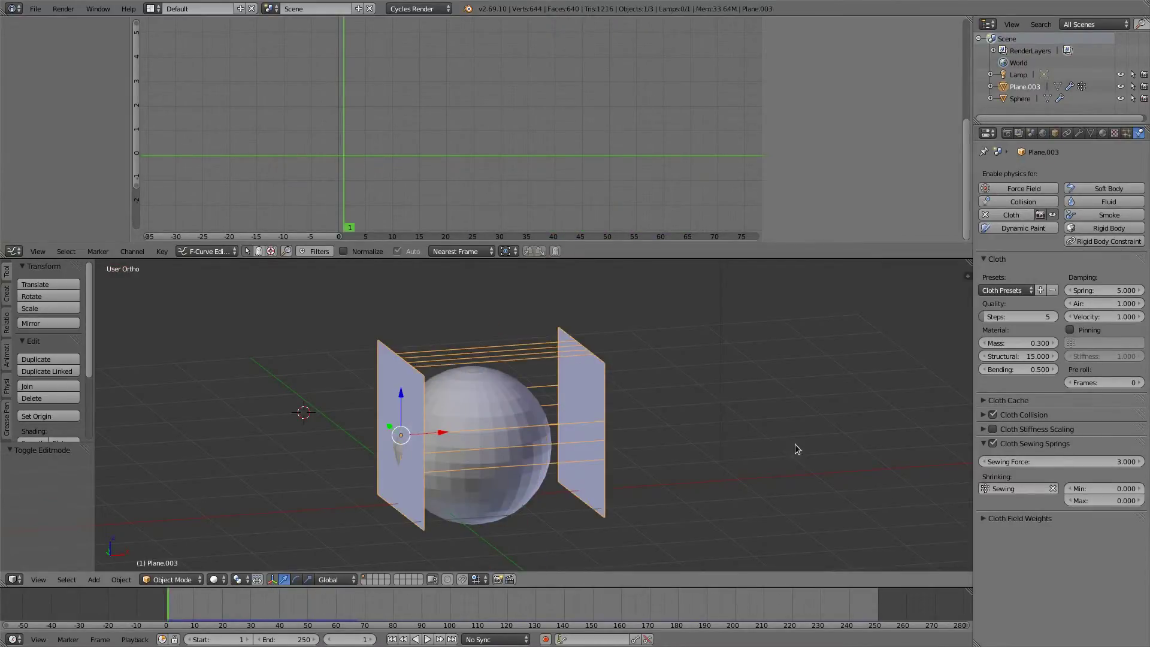
# Set the sewing force to 4 and play back the cloth simulation.
pyautogui.moveTo(1062, 462); pyautogui.dragTo(1069, 462)
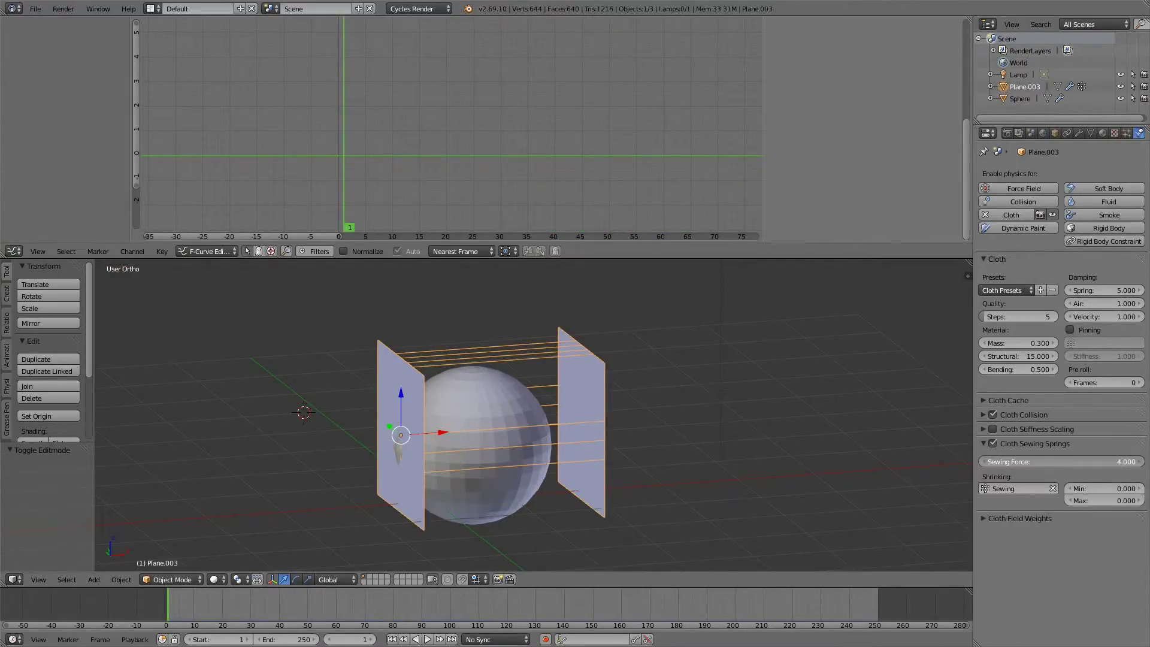
pyautogui.hotkey('alt', 'a')
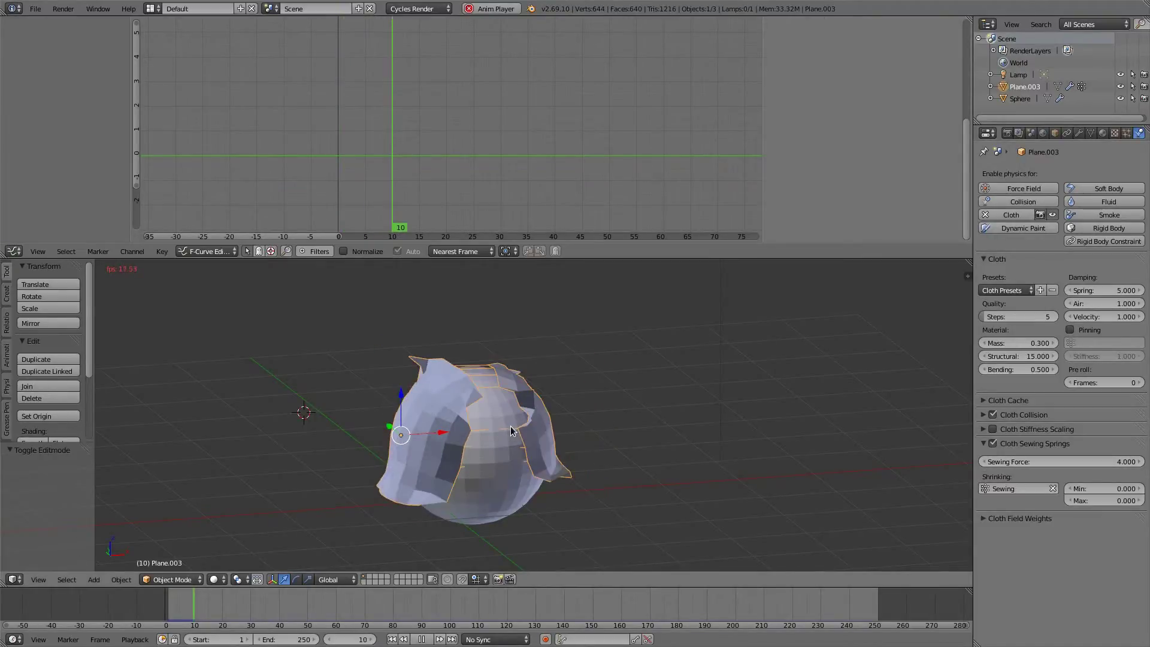
pyautogui.press('Escape')
# Enter Edit Mode on the cloth object Plane.003 and switch to Vertex select mode with the grids seen face-on.
pyautogui.moveTo(545, 483); pyautogui.dragTo(462, 516, button='middle')
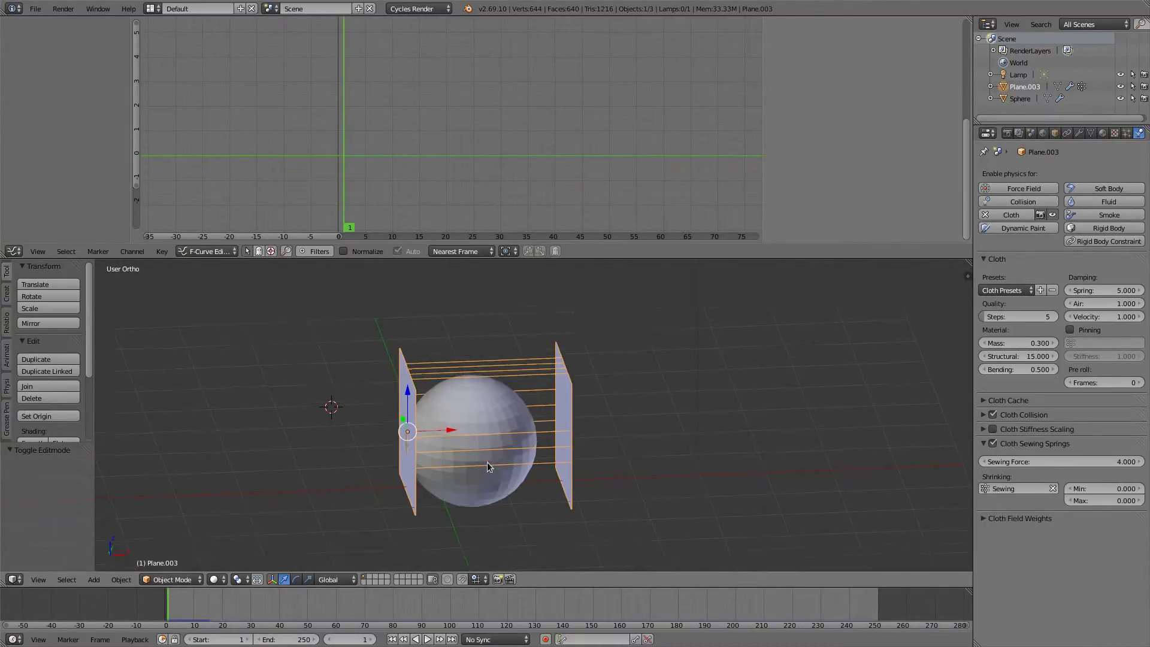
pyautogui.moveTo(488, 465); pyautogui.dragTo(491, 393, button='middle')
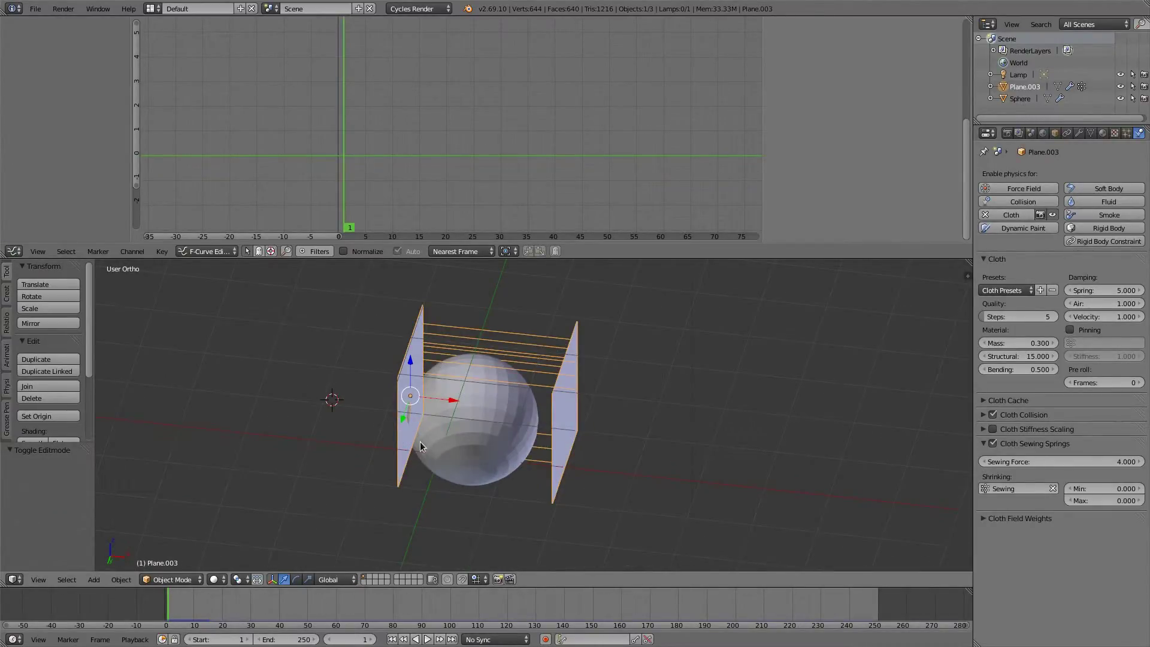
pyautogui.moveTo(443, 455); pyautogui.dragTo(434, 427, button='middle')
pyautogui.moveTo(443, 422); pyautogui.dragTo(430, 423)
pyautogui.moveTo(393, 384); pyautogui.dragTo(387, 390)
pyautogui.press('Tab')
pyautogui.moveTo(537, 486); pyautogui.dragTo(576, 499, button='middle')
pyautogui.moveTo(547, 424); pyautogui.dragTo(598, 413, button='middle')
pyautogui.hotkey('ctrl', 'Tab')
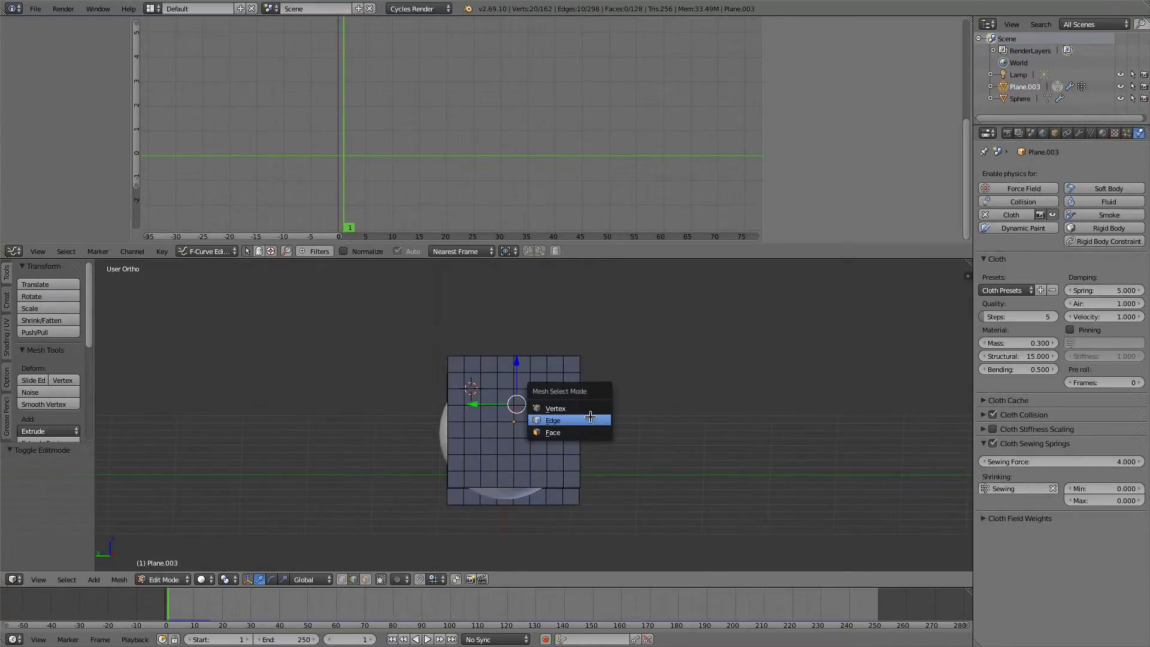
pyautogui.click(563, 408)
# Join five pairs of opposite vertices along the bottom borders of the two cloth grids with new edges.
pyautogui.rightClick(546, 487)
pyautogui.moveTo(553, 514); pyautogui.dragTo(550, 517, button='middle')
pyautogui.keyDown('shift'); pyautogui.rightClick(546, 504); pyautogui.keyUp('shift')
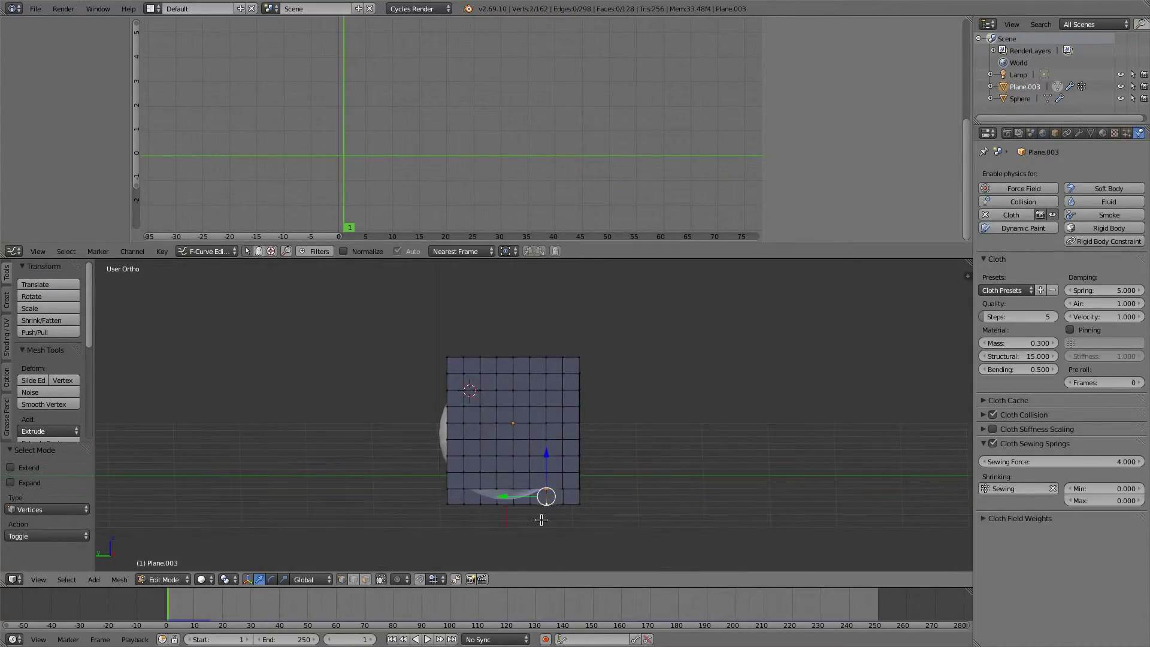
pyautogui.press('f')
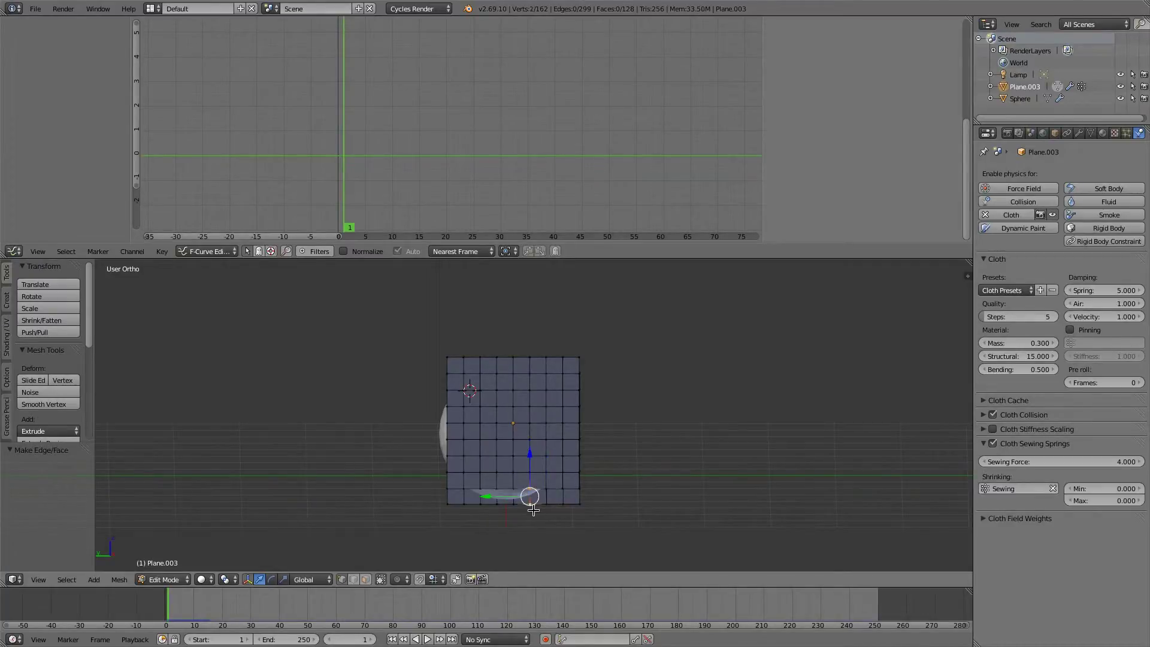
pyautogui.rightClick(514, 490)
pyautogui.keyDown('shift'); pyautogui.rightClick(516, 507); pyautogui.keyUp('shift')
pyautogui.rightClick(496, 491)
pyautogui.keyDown('shift'); pyautogui.rightClick(498, 504); pyautogui.keyUp('shift')
pyautogui.press('f')
pyautogui.rightClick(483, 488)
pyautogui.keyDown('shift'); pyautogui.rightClick(484, 509); pyautogui.keyUp('shift')
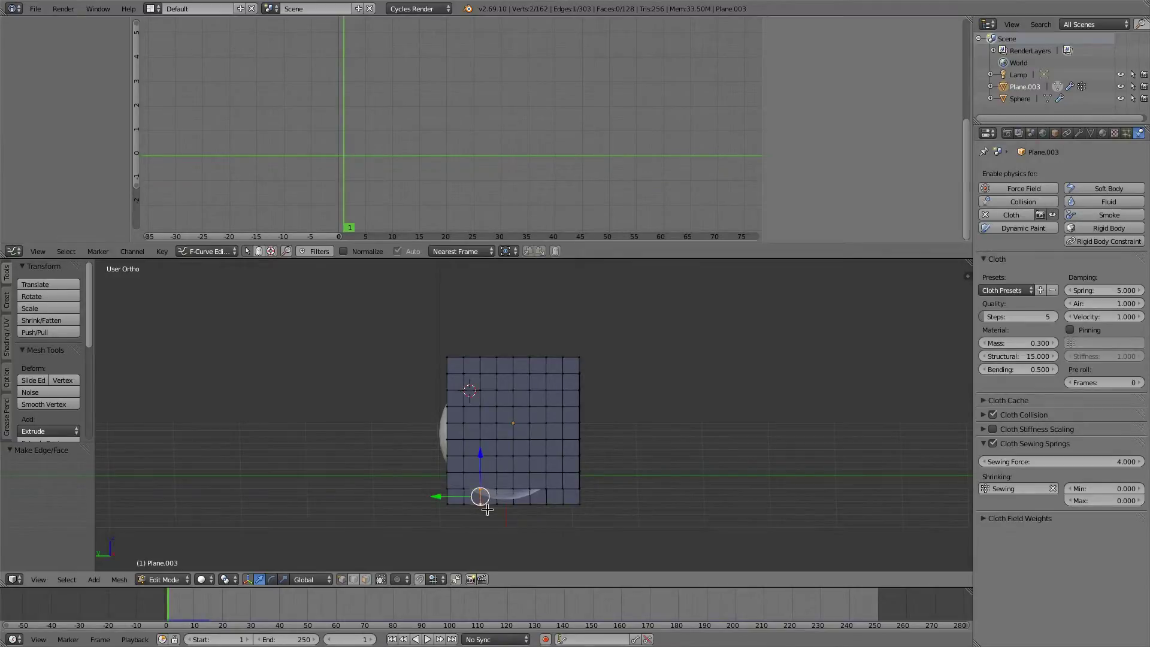
# Select all the sewing edges spanning the two cloth grids in Edge select mode and assign them to the active vertex group.
pyautogui.moveTo(539, 501); pyautogui.dragTo(460, 496, button='middle')
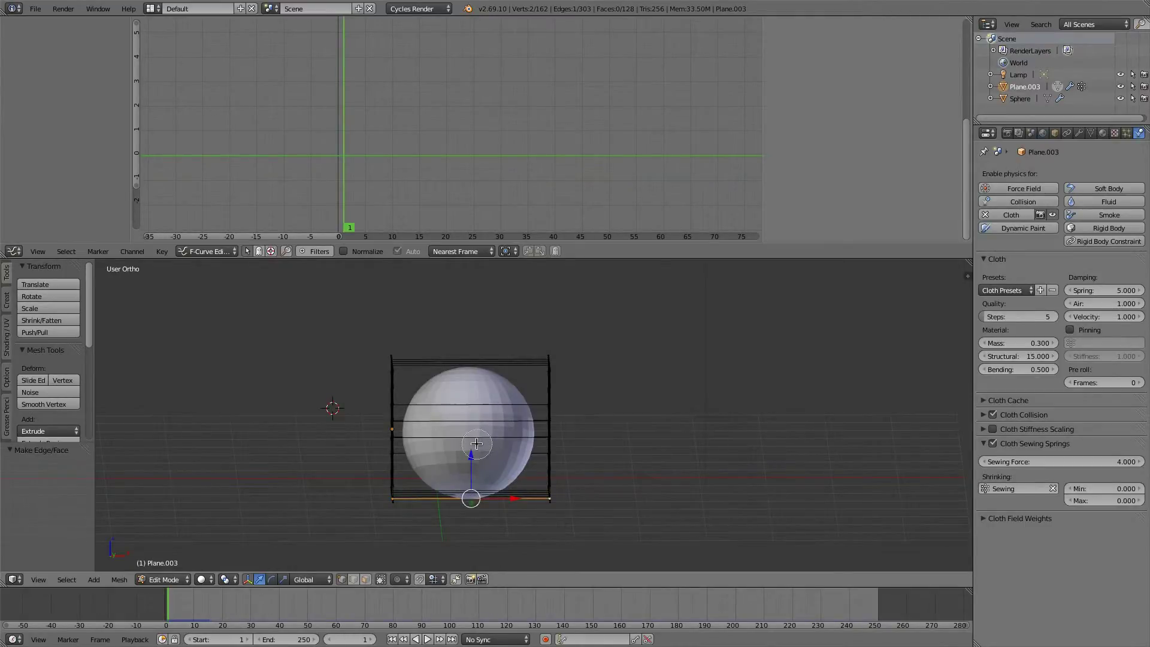
pyautogui.hotkey('ctrl', 'Tab')
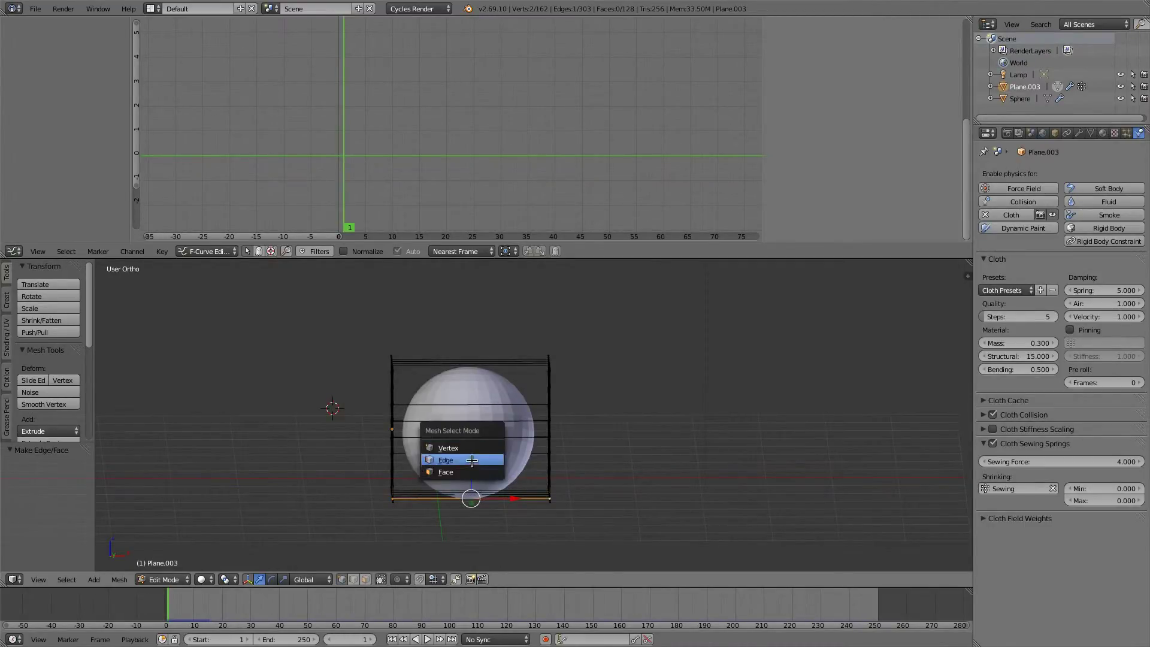
pyautogui.click(479, 457)
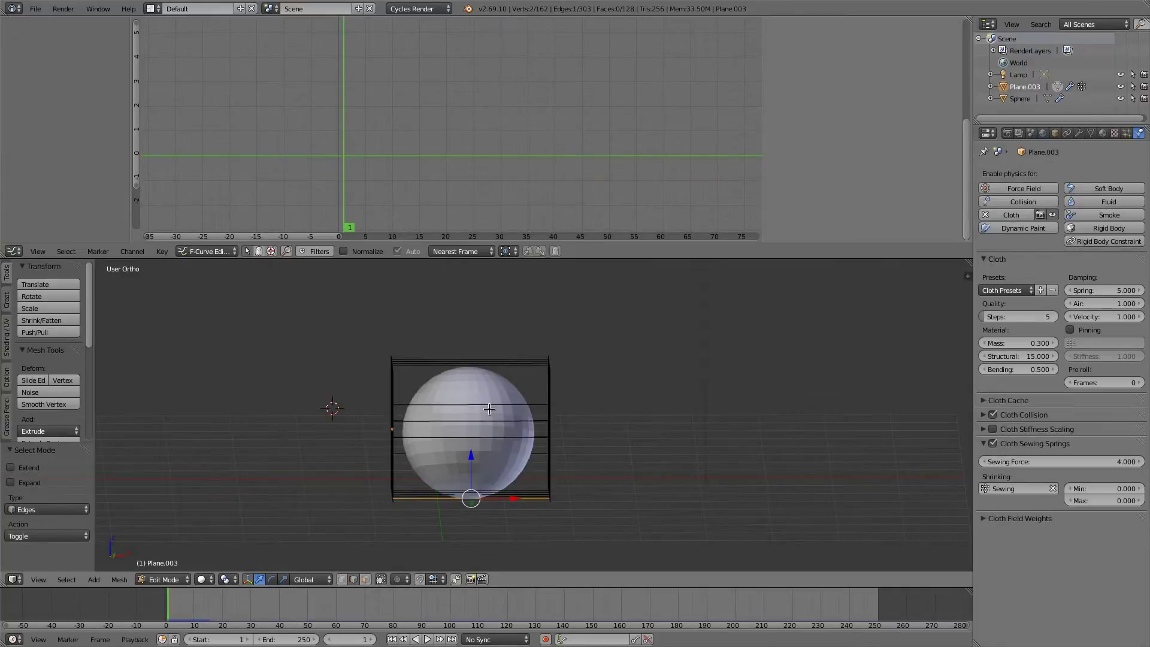
pyautogui.press('c')
pyautogui.moveTo(481, 359)
pyautogui.mouseDown()
pyautogui.moveTo(462, 437)
pyautogui.moveTo(469, 529)
pyautogui.mouseUp()
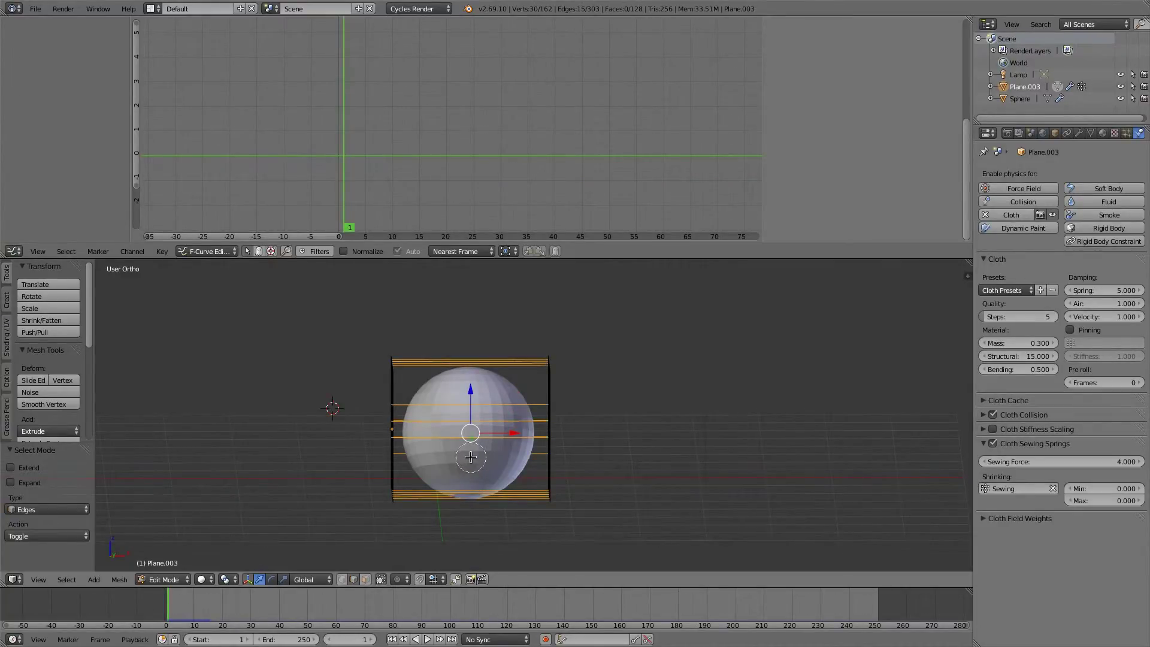
pyautogui.press('Escape')
pyautogui.hotkey('ctrl', 'g')
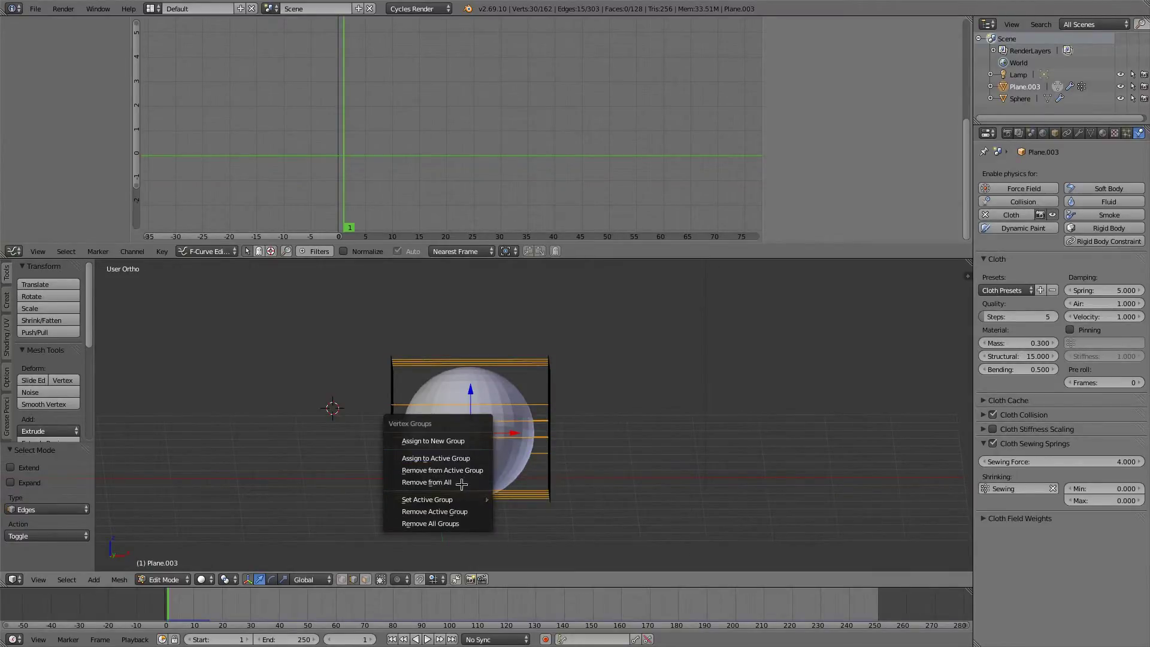
pyautogui.click(443, 458)
# Return Plane.003 to Object Mode and play back the cloth simulation around the sphere, restarting it from the first frame.
pyautogui.moveTo(443, 459); pyautogui.dragTo(503, 452, button='middle')
pyautogui.press('Tab')
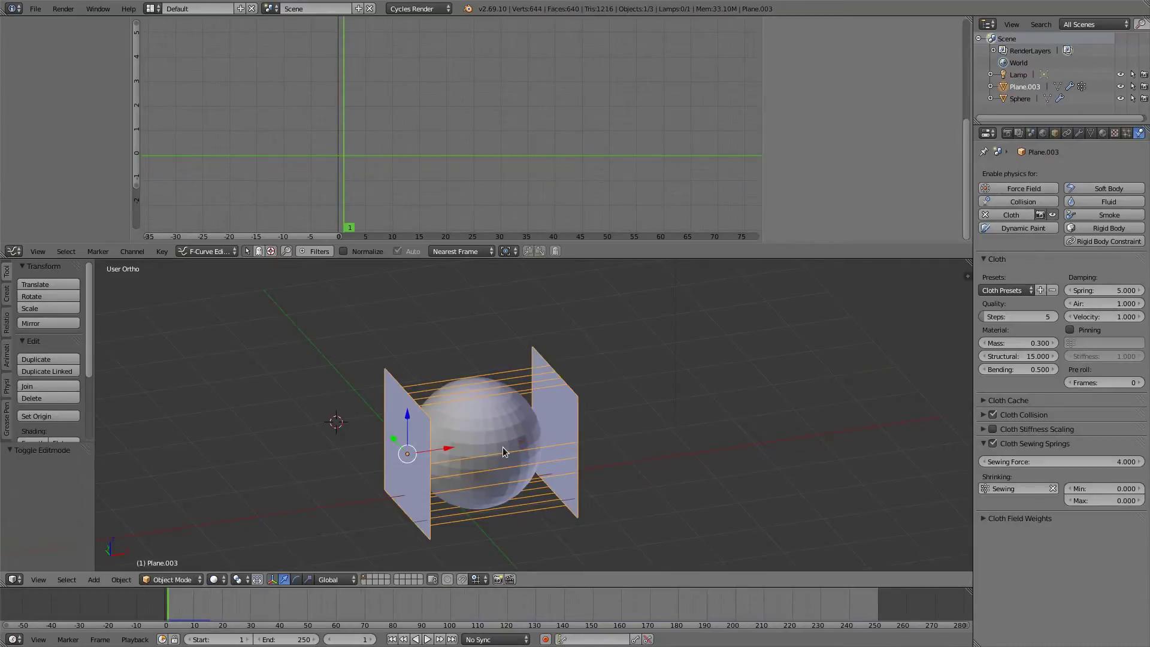
pyautogui.hotkey('alt', 'a')
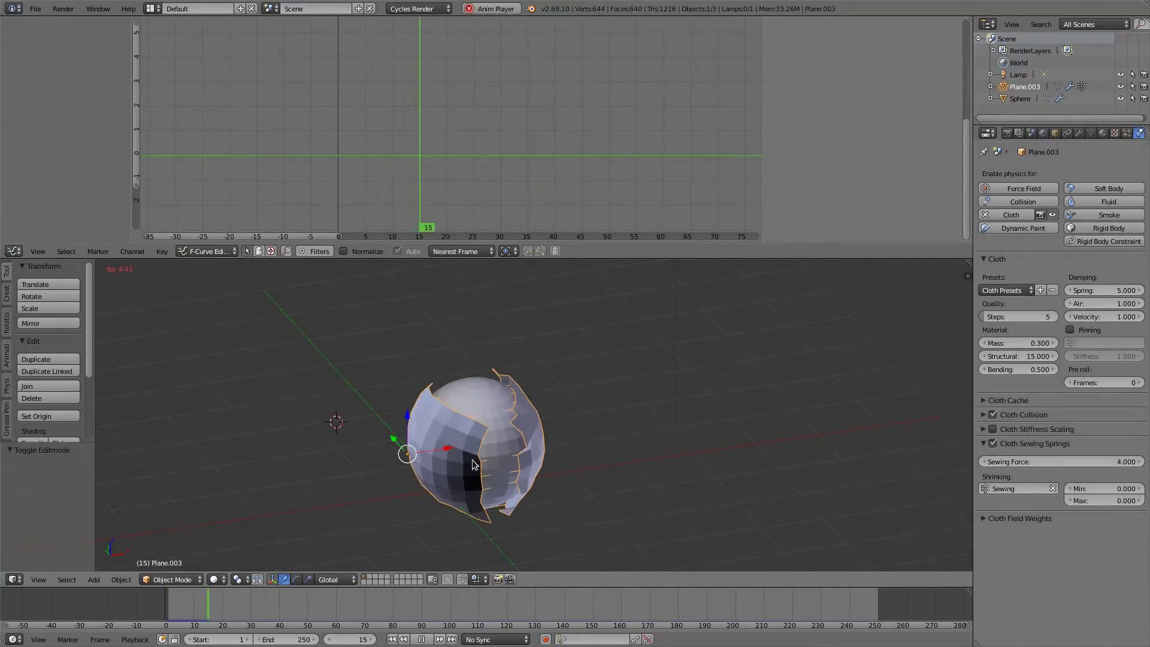
pyautogui.moveTo(477, 429); pyautogui.dragTo(461, 470, button='middle')
pyautogui.hotkey('shift', 'Left')
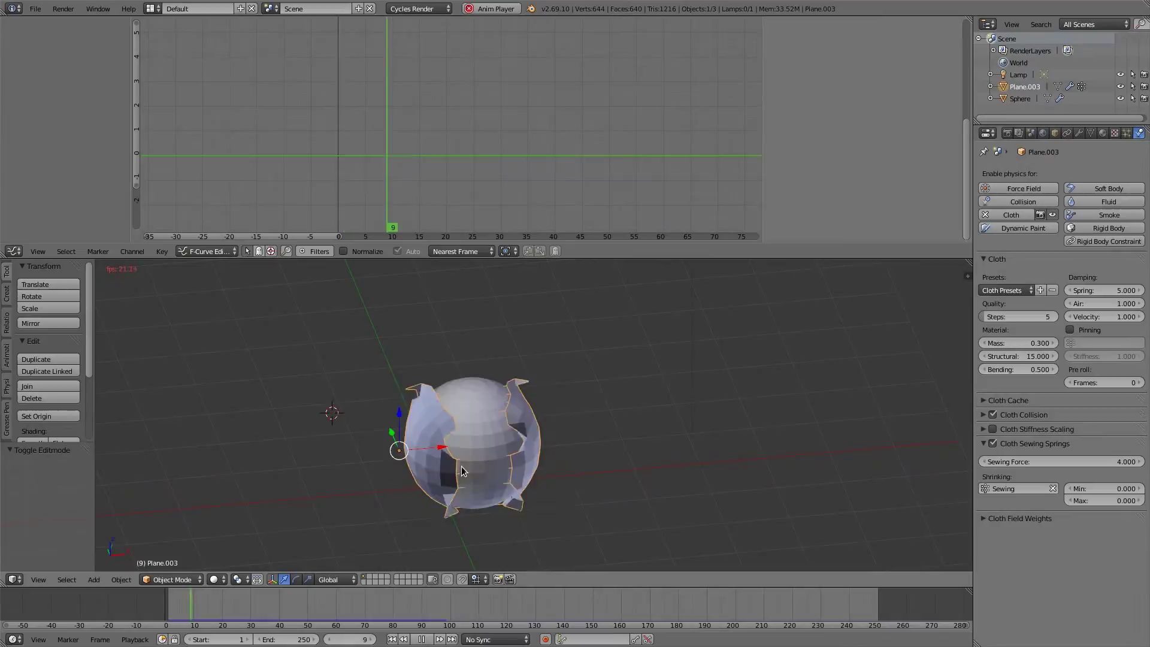
pyautogui.press('Escape')
# Move the cloth object up about 0.082 along Z and play the simulation again.
pyautogui.moveTo(400, 413); pyautogui.dragTo(402, 408)
pyautogui.hotkey('alt', 'a')
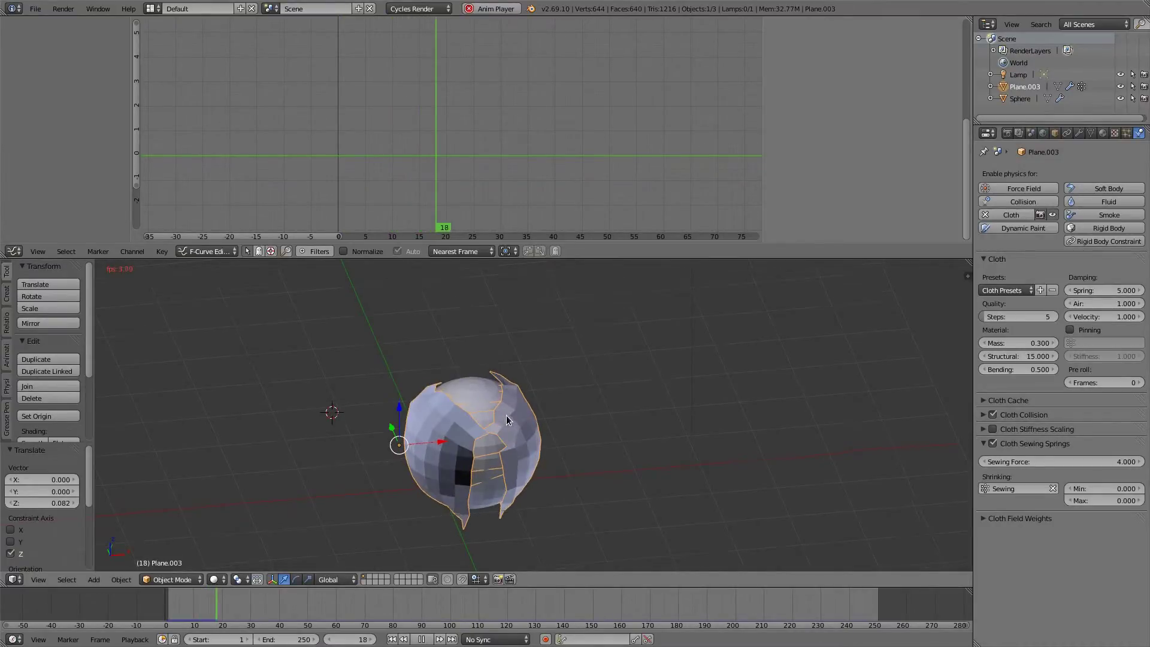
pyautogui.press('Escape')
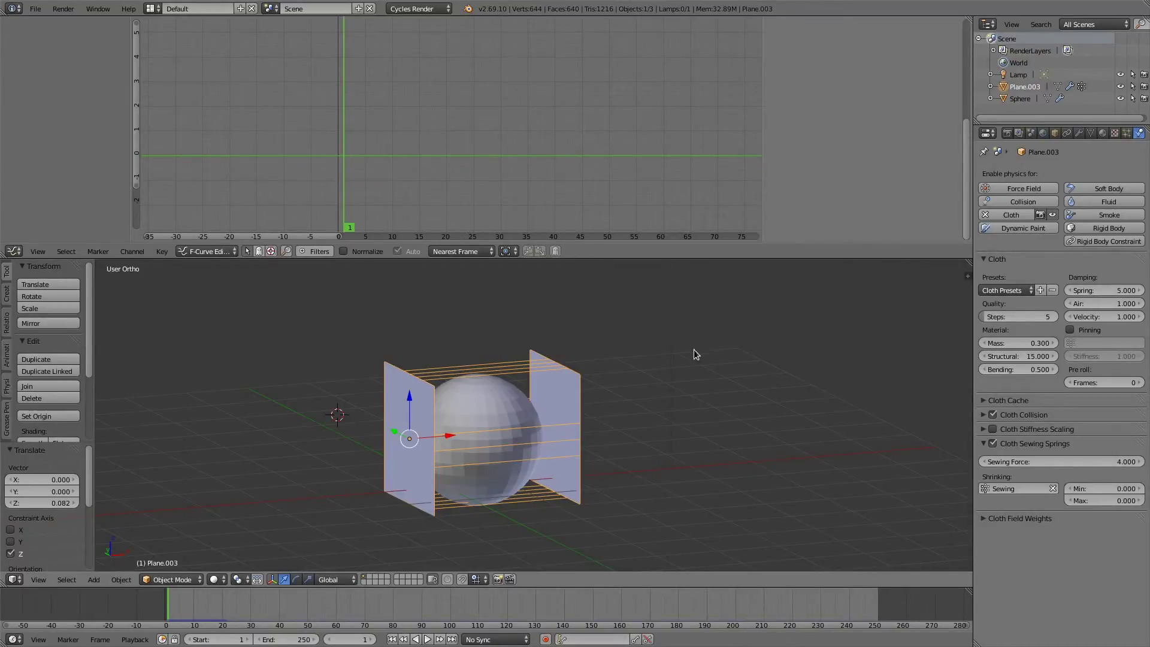
# Merge the Graph Editor area into the 3D view and widen the tool shelf.
pyautogui.moveTo(966, 264); pyautogui.dragTo(964, 215)
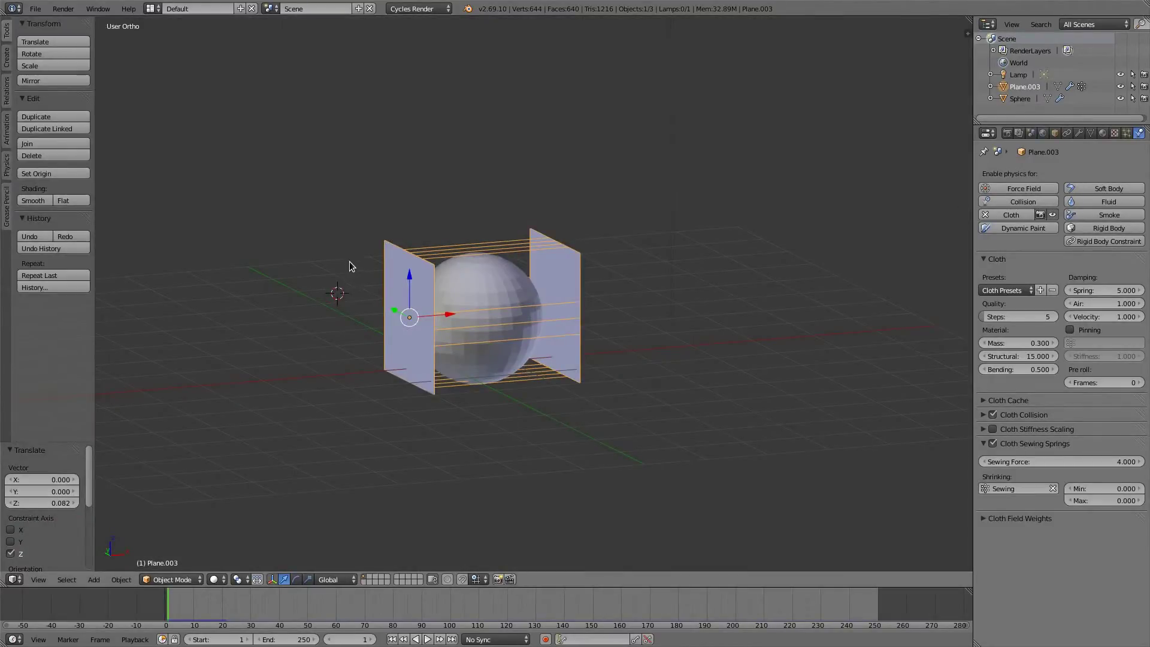
pyautogui.keyDown('shift'); pyautogui.moveTo(321, 244); pyautogui.dragTo(416, 269, button='middle'); pyautogui.keyUp('shift')
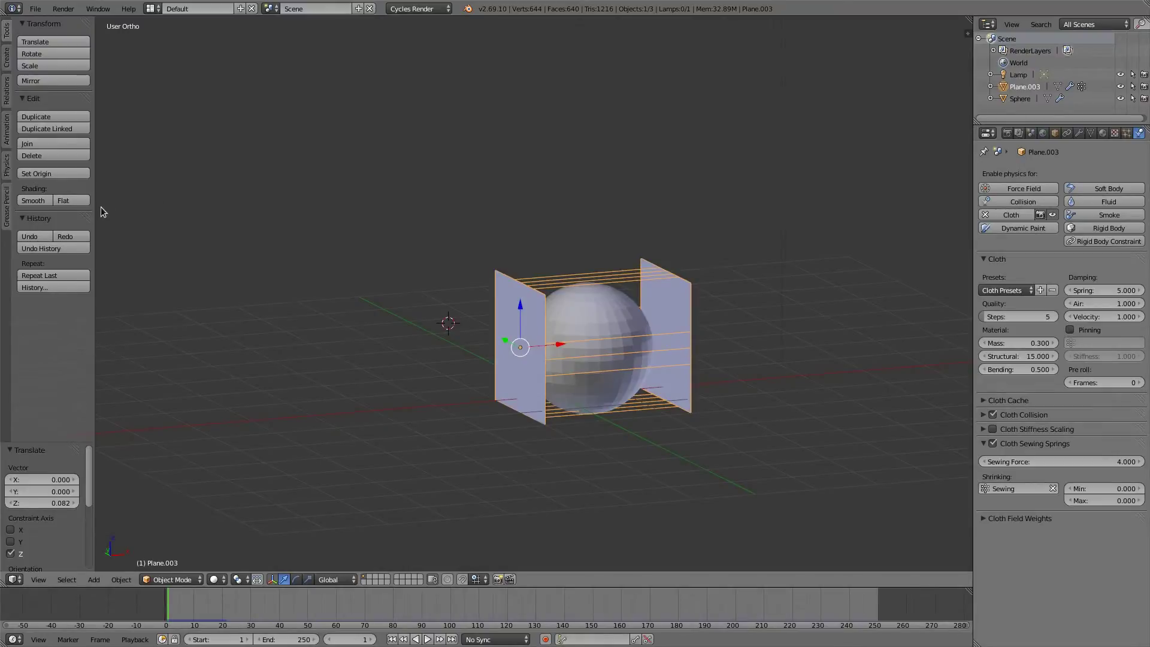
pyautogui.moveTo(94, 208); pyautogui.dragTo(149, 207)
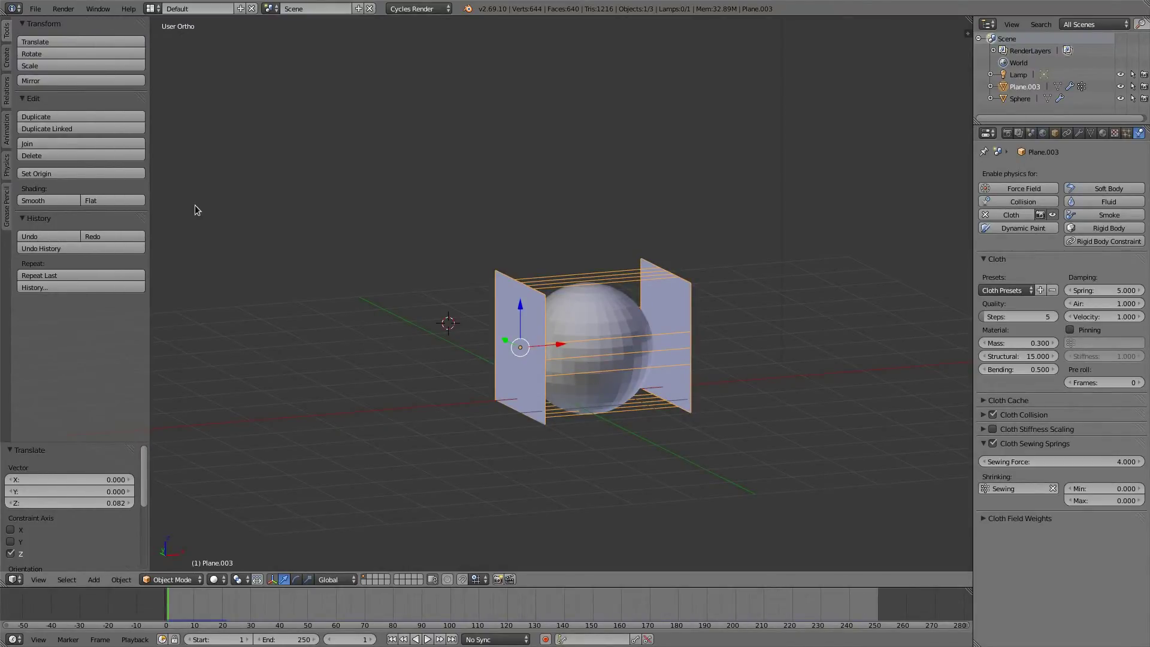
# Delete the cloth object Plane.003 and select the sphere.
pyautogui.press('x')
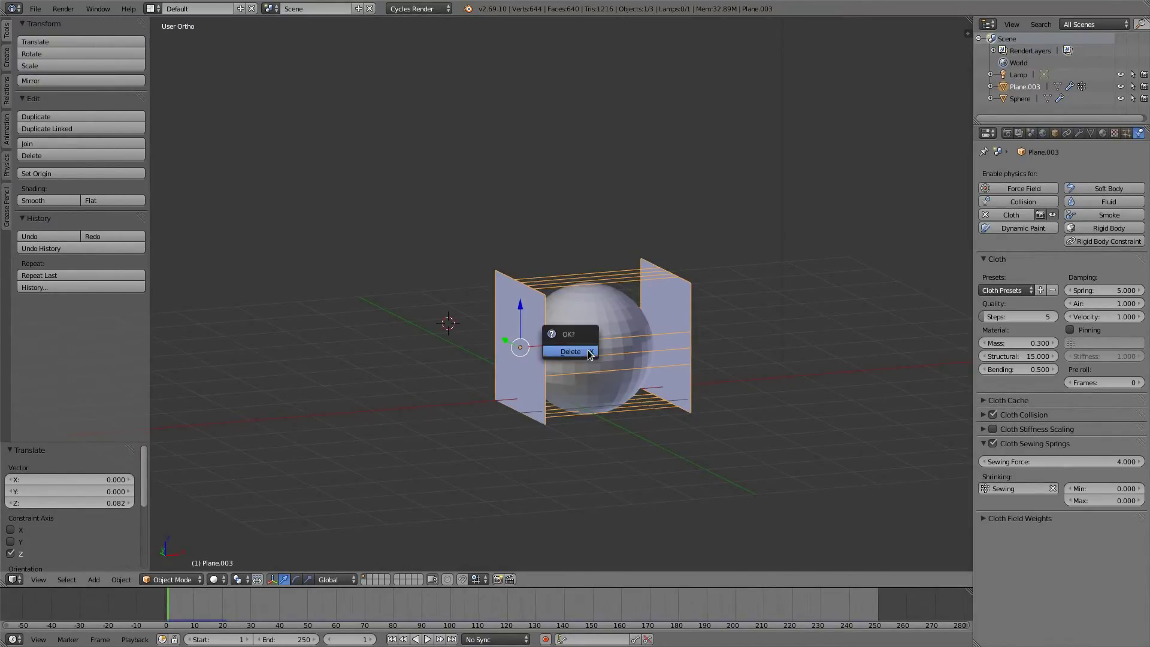
pyautogui.click(588, 340)
pyautogui.rightClick(585, 324)
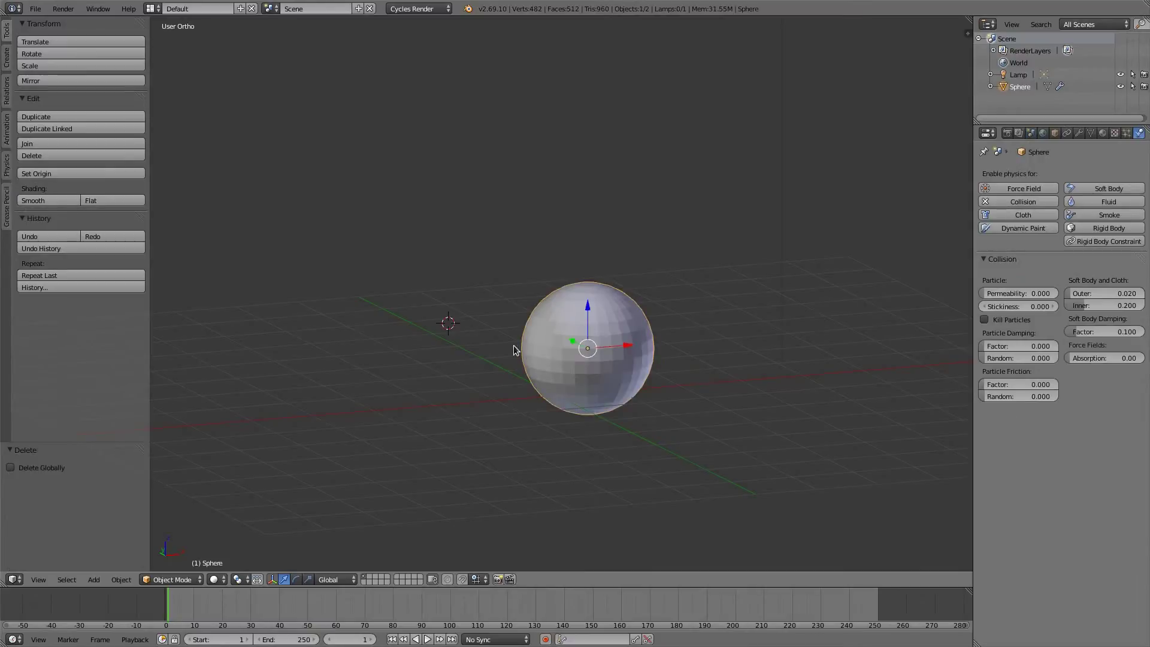
# Switch the sphere to Sculpt Mode and toggle dynamic topology.
pyautogui.click(172, 579)
pyautogui.click(171, 536)
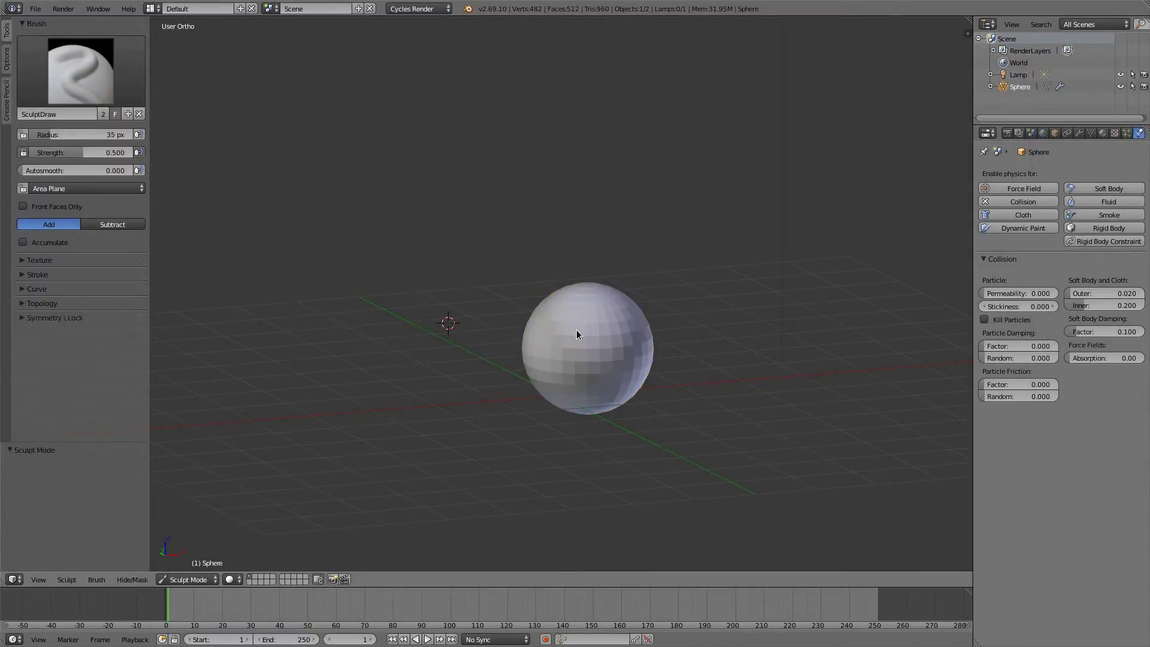
pyautogui.hotkey('ctrl', 'd')
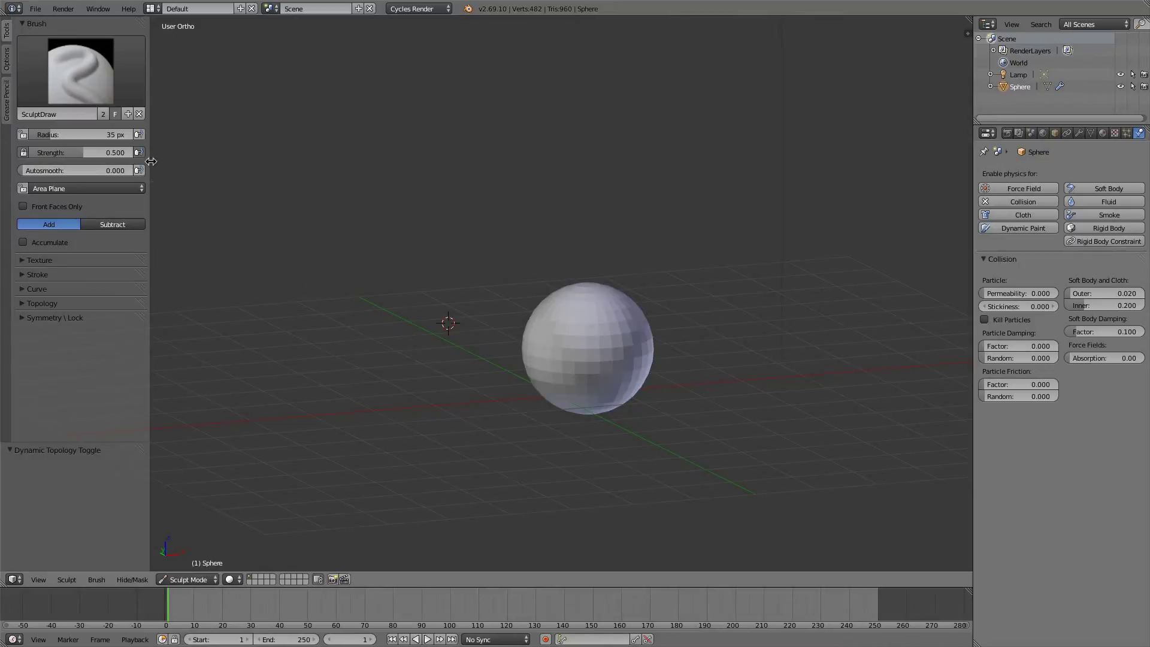
# Widen the sculpt tool shelf and enlarge its contents so the brush settings are easier to read.
pyautogui.moveTo(152, 161); pyautogui.dragTo(171, 162)
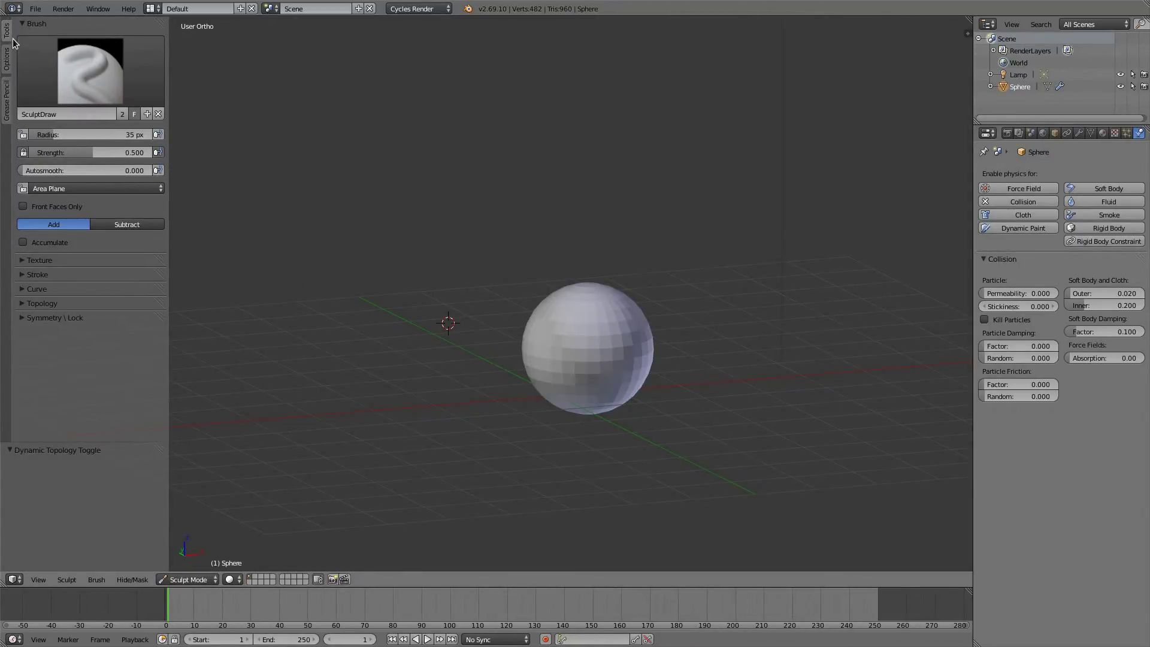
pyautogui.keyDown('ctrl'); pyautogui.moveTo(33, 64); pyautogui.dragTo(68, 54, button='middle'); pyautogui.keyUp('ctrl')
pyautogui.moveTo(171, 93); pyautogui.dragTo(193, 95)
pyautogui.keyDown('ctrl'); pyautogui.moveTo(73, 113); pyautogui.dragTo(84, 106, button='middle'); pyautogui.keyUp('ctrl')
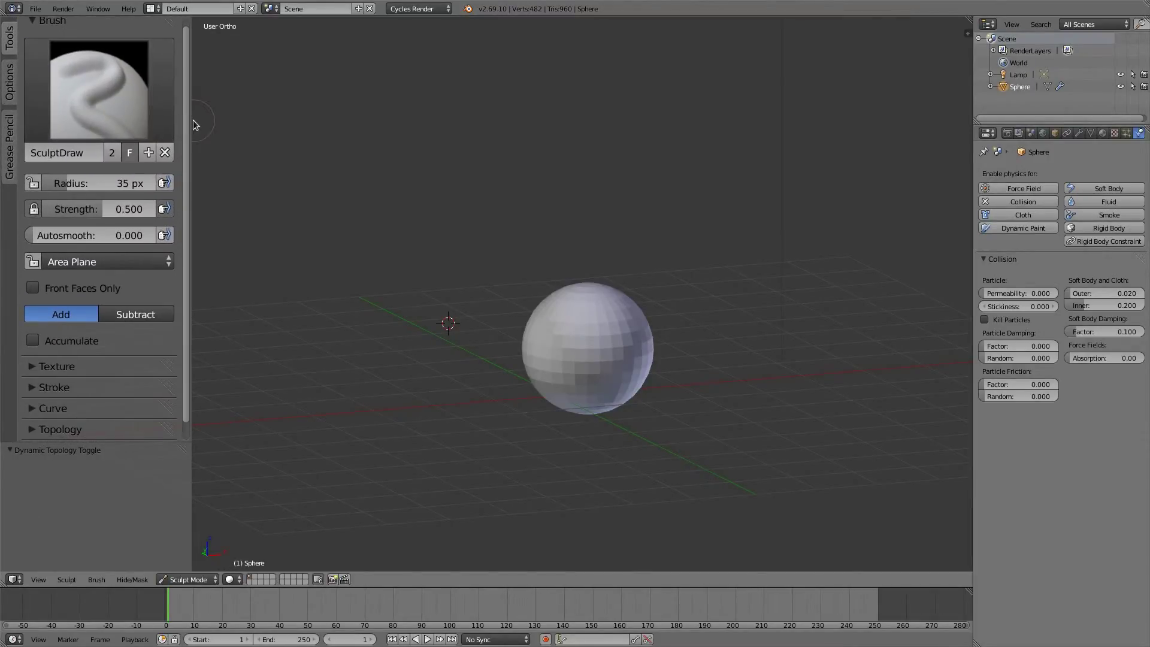
pyautogui.moveTo(193, 118); pyautogui.dragTo(230, 120)
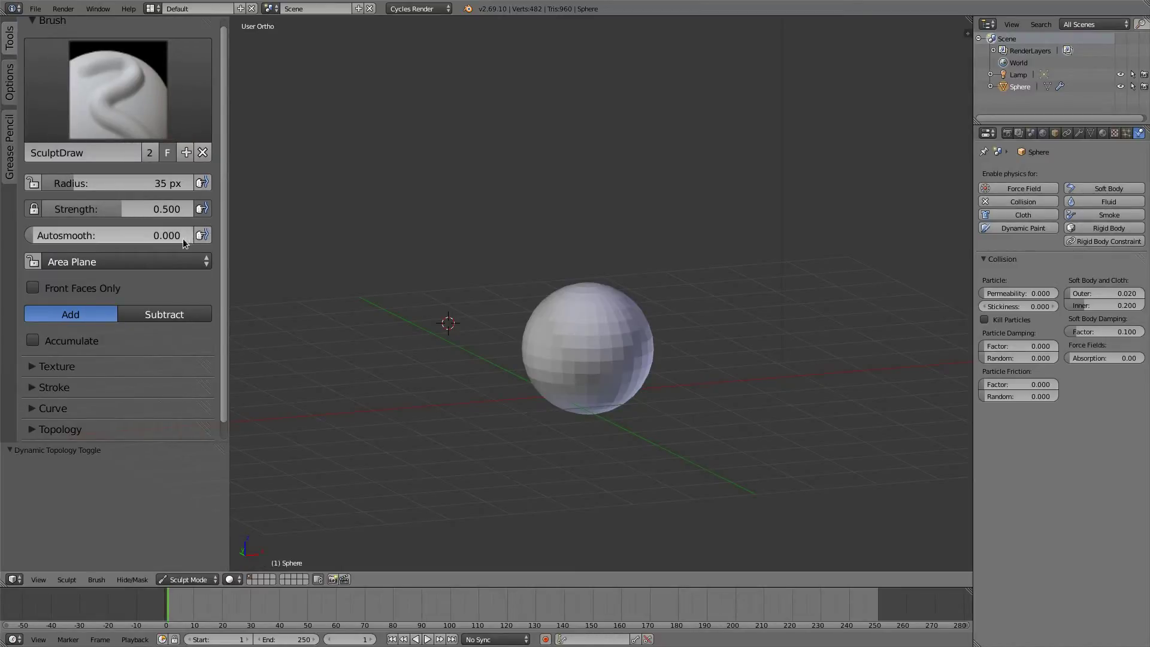
pyautogui.keyDown('ctrl'); pyautogui.moveTo(207, 237); pyautogui.dragTo(207, 231, button='middle'); pyautogui.keyUp('ctrl')
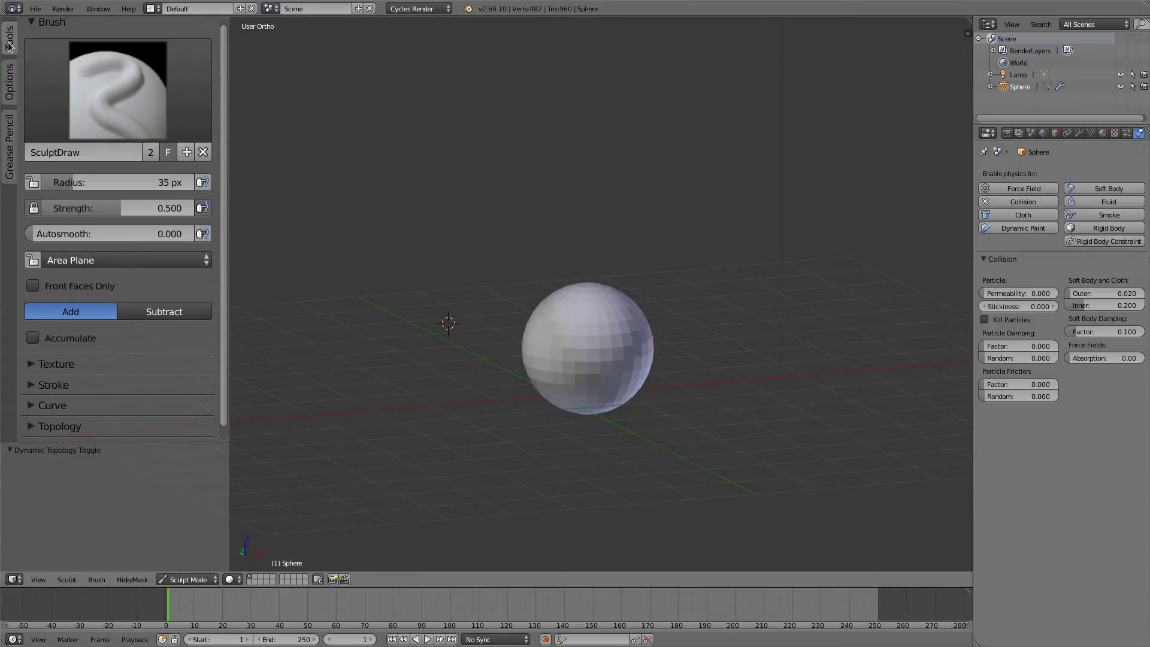
# Look through the sculpting Options and Grease Pencil settings and return to the brush tools.
pyautogui.click(12, 86)
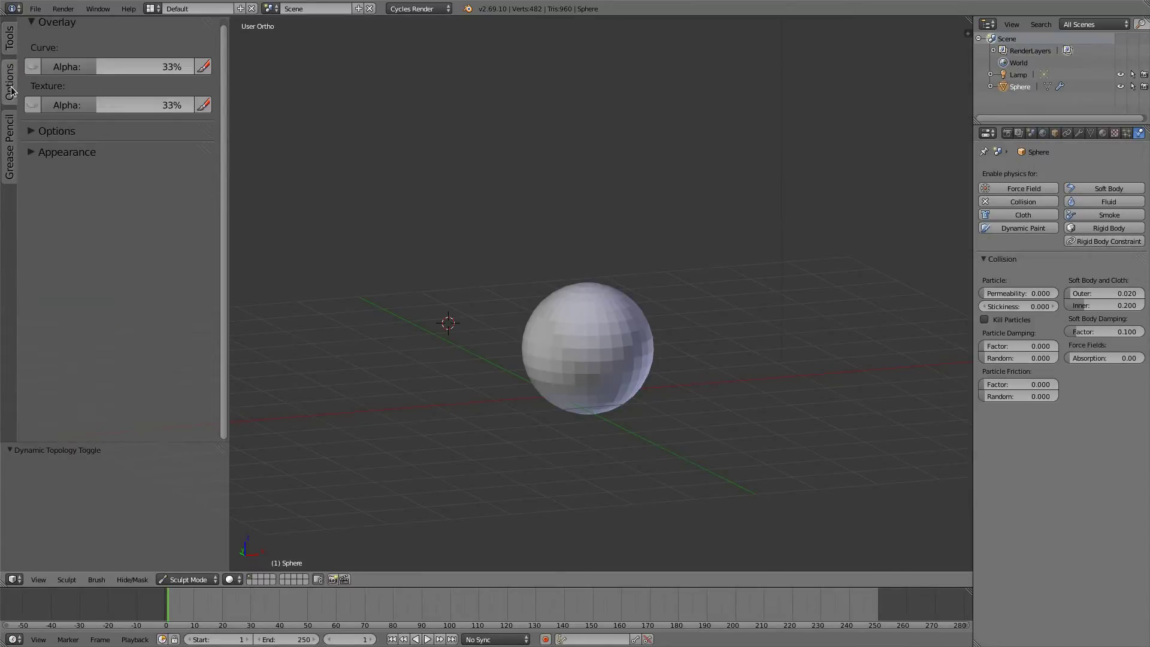
pyautogui.click(11, 163)
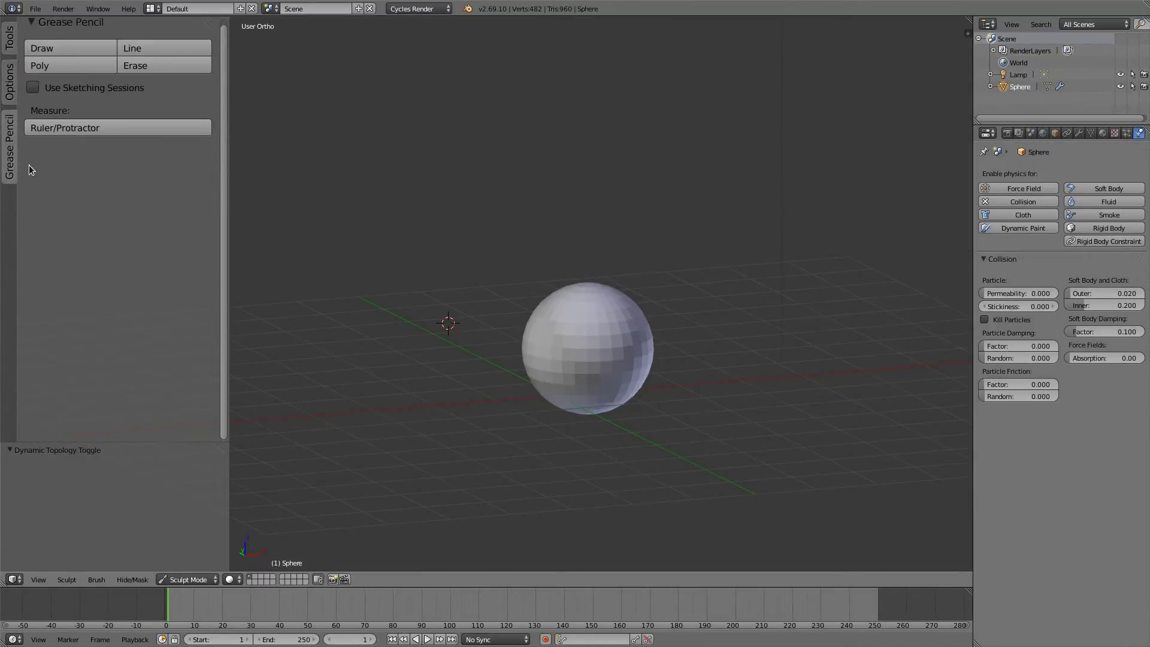
pyautogui.click(9, 44)
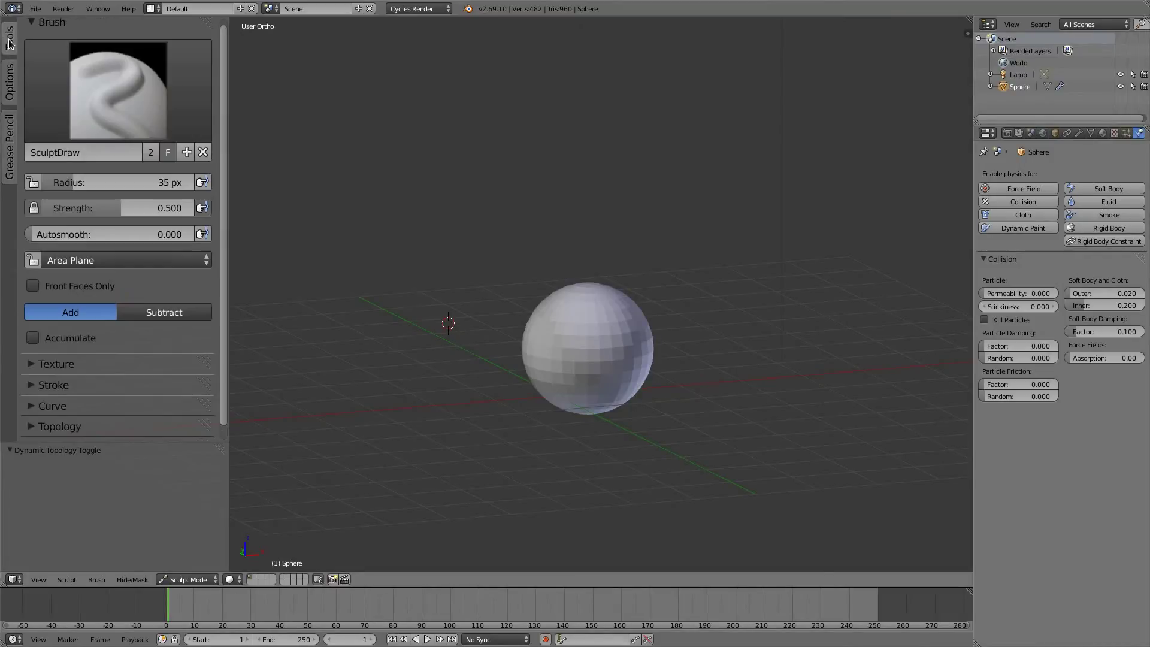
pyautogui.scroll(-1, 226, 210)
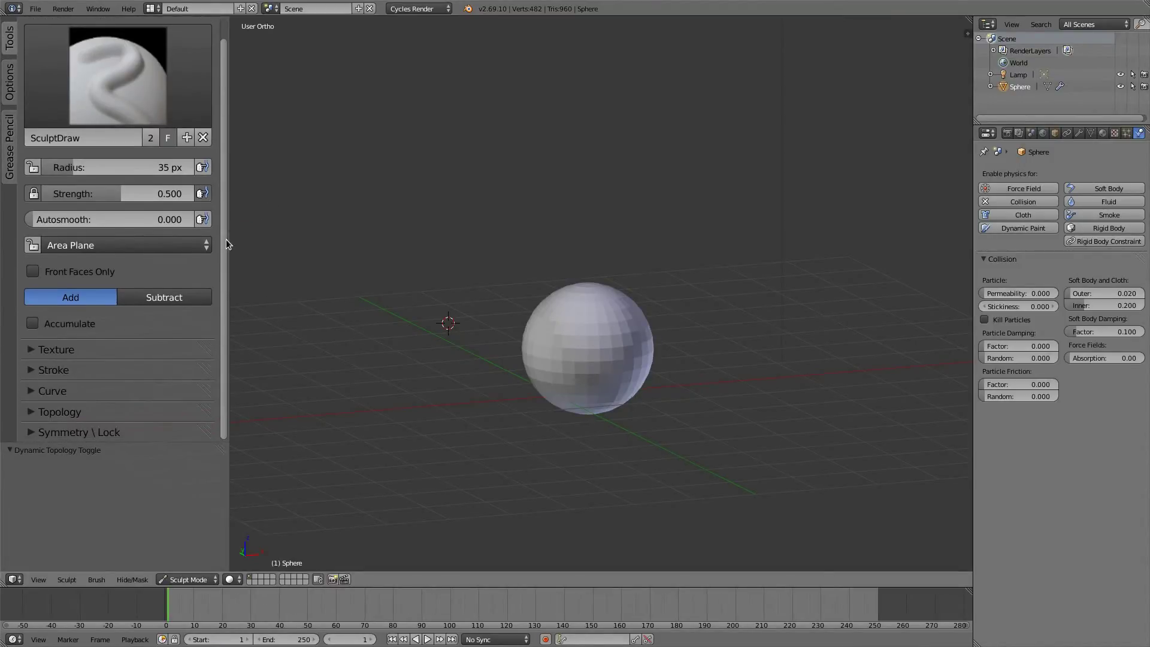
# Expand the brush's Texture settings and try the Random texture angle source, ending back on User.
pyautogui.click(37, 351)
pyautogui.scroll(-10, 80, 331)
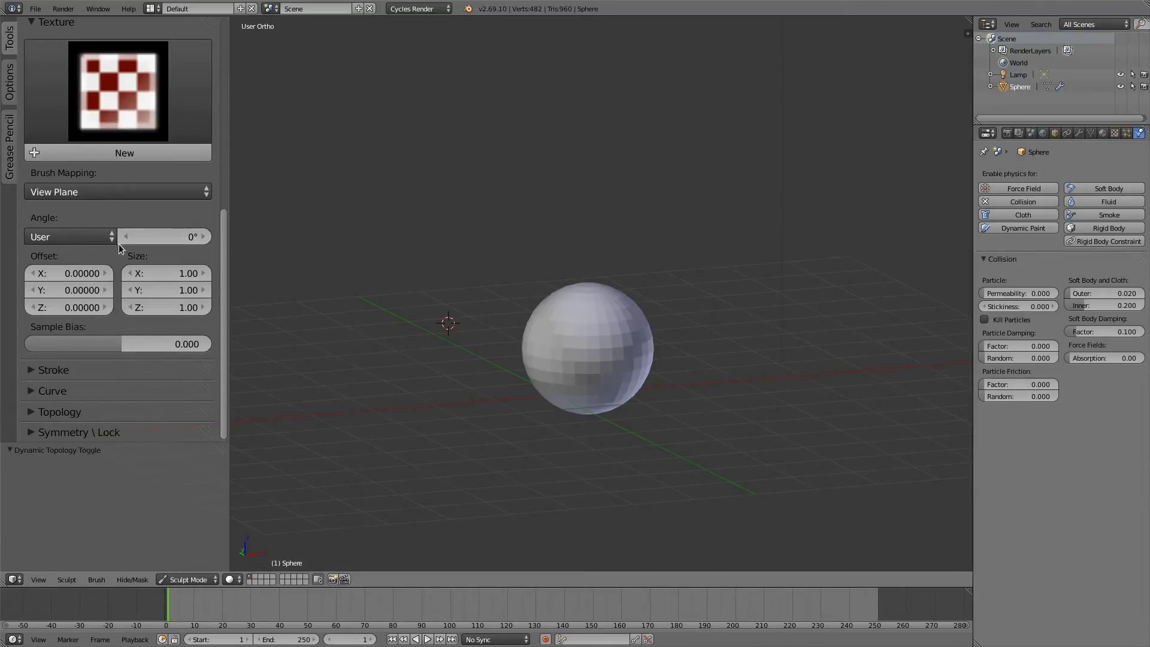
pyautogui.click(66, 243)
pyautogui.click(81, 198)
pyautogui.click(98, 235)
pyautogui.click(79, 181)
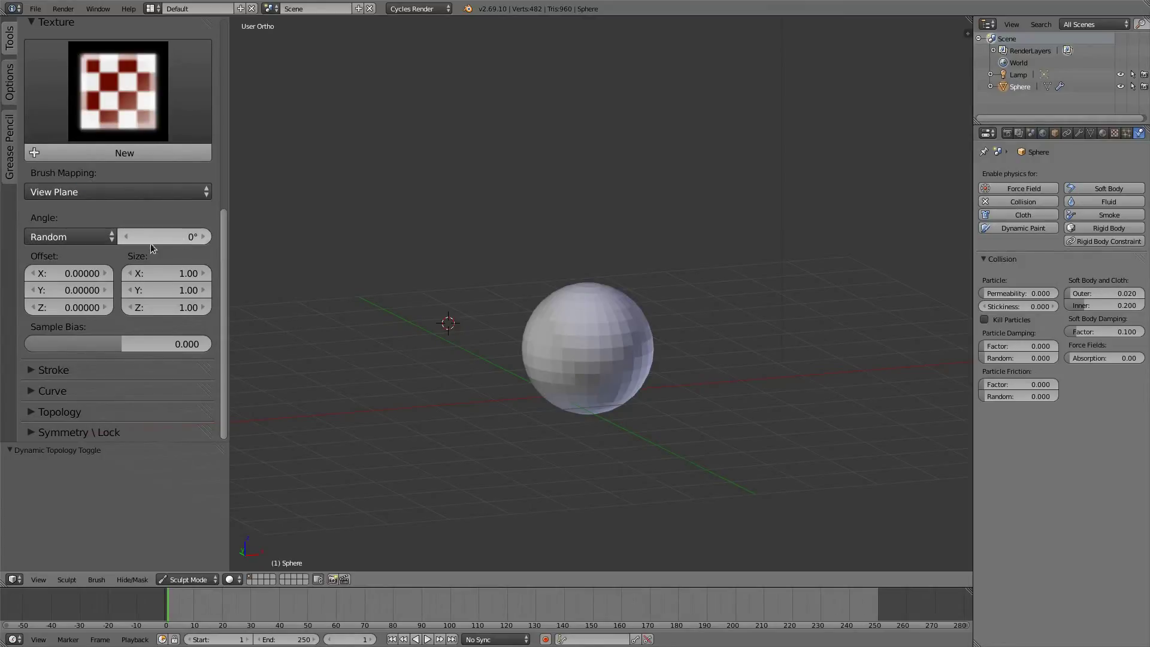
pyautogui.click(78, 238)
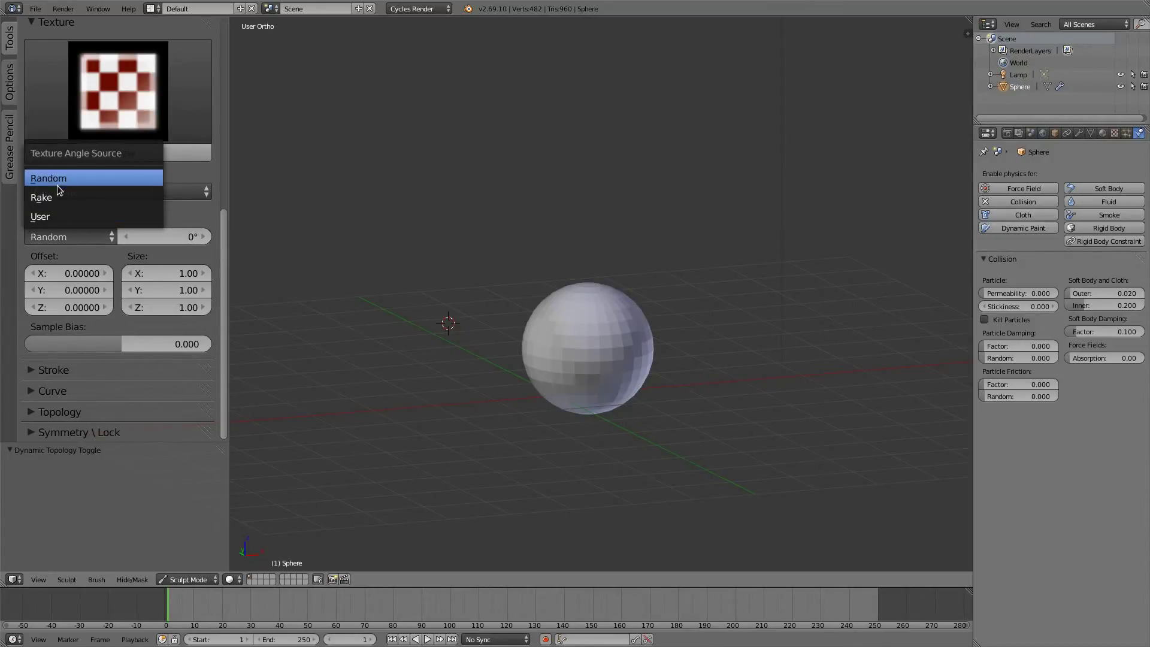
pyautogui.click(60, 217)
# Scale the tool shelf's contents back down and return to the start of the brush settings.
pyautogui.scroll(10, 118, 221)
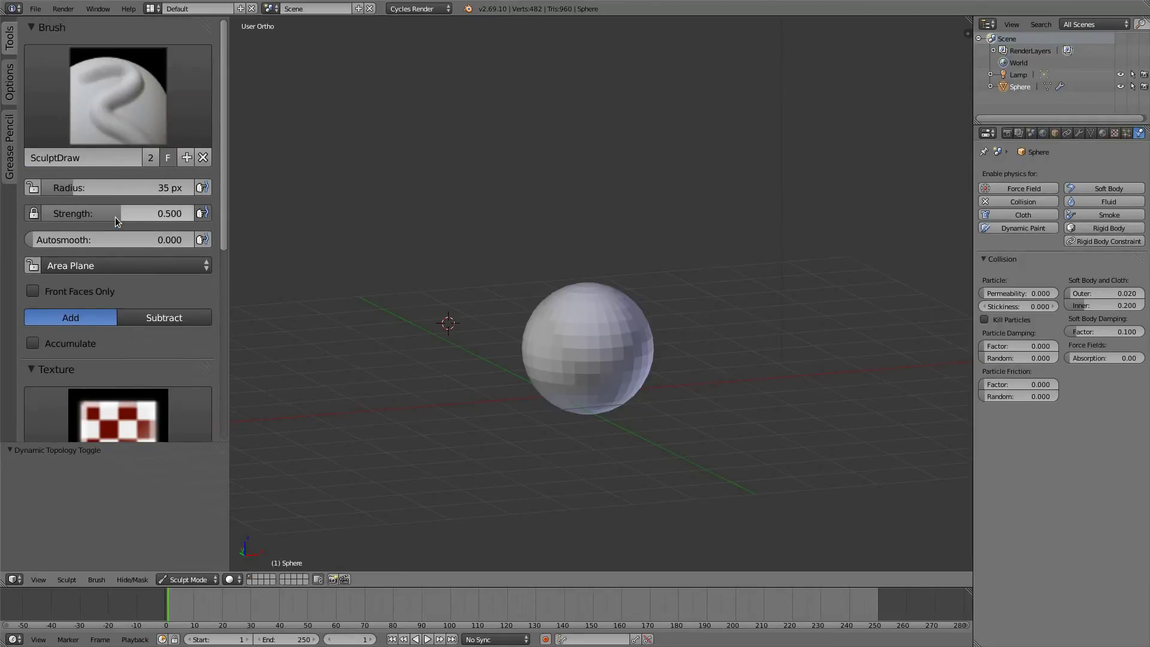
pyautogui.keyDown('ctrl'); pyautogui.moveTo(184, 250); pyautogui.dragTo(133, 263, button='middle'); pyautogui.keyUp('ctrl')
pyautogui.moveTo(224, 277)
pyautogui.mouseDown()
pyautogui.moveTo(226, 412)
pyautogui.moveTo(219, 143)
pyautogui.moveTo(247, 336)
pyautogui.moveTo(213, 181)
pyautogui.mouseUp()
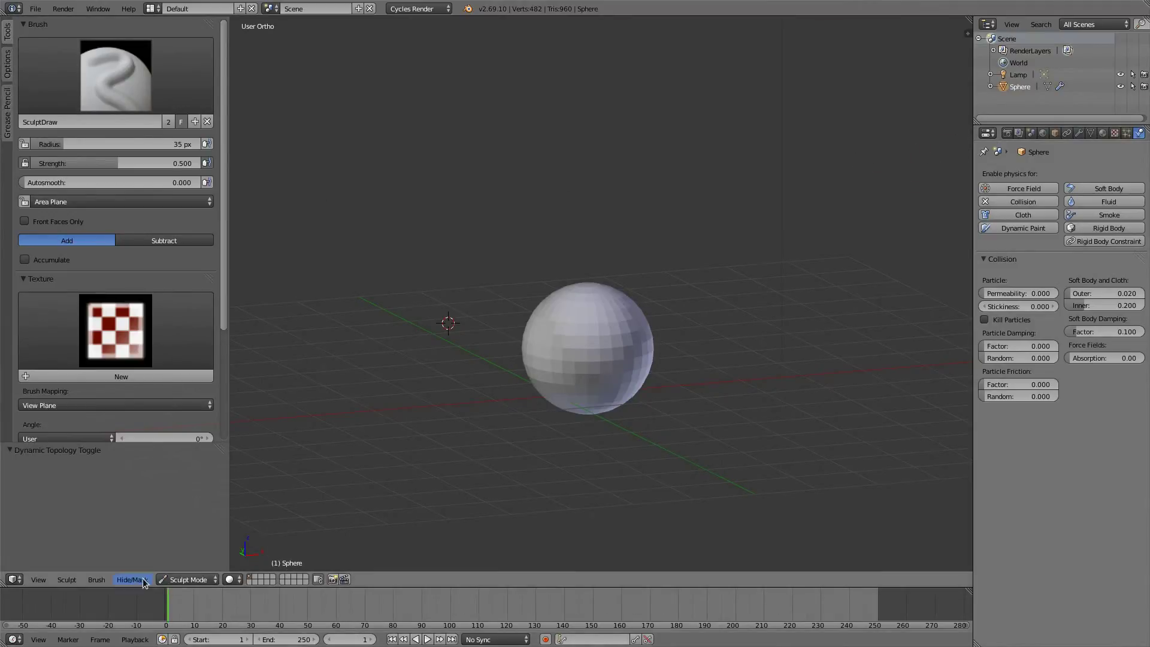
# Switch the sphere to Weight Paint mode and look through its Options, Grease Pencil and brush tool settings.
pyautogui.click(185, 580)
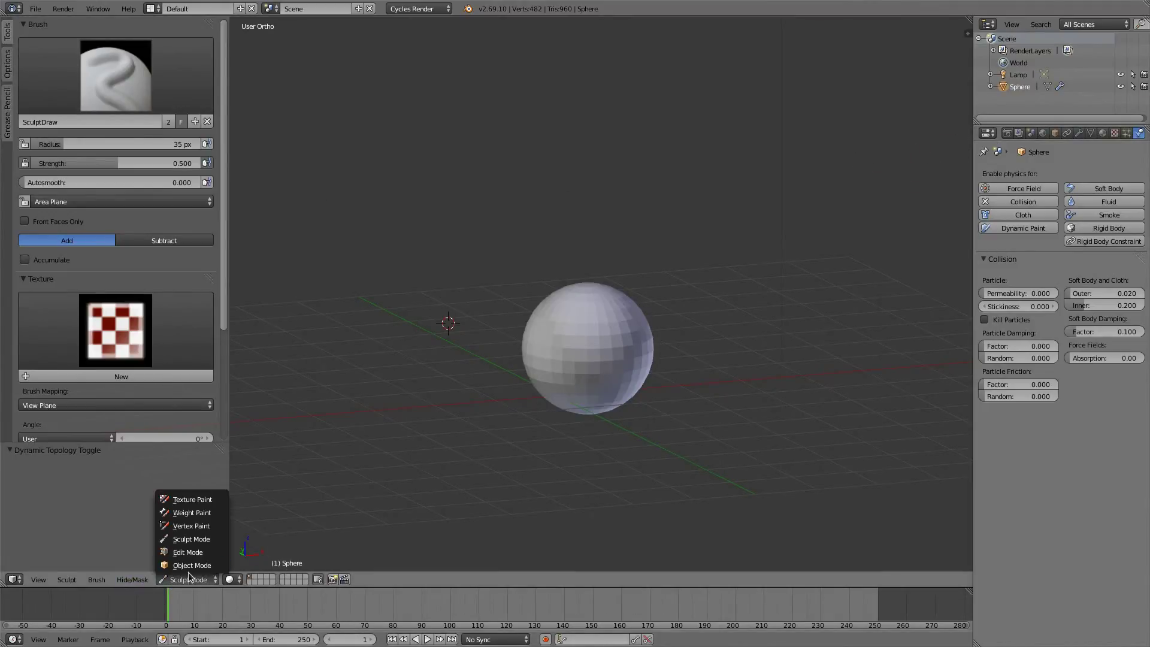
pyautogui.click(187, 513)
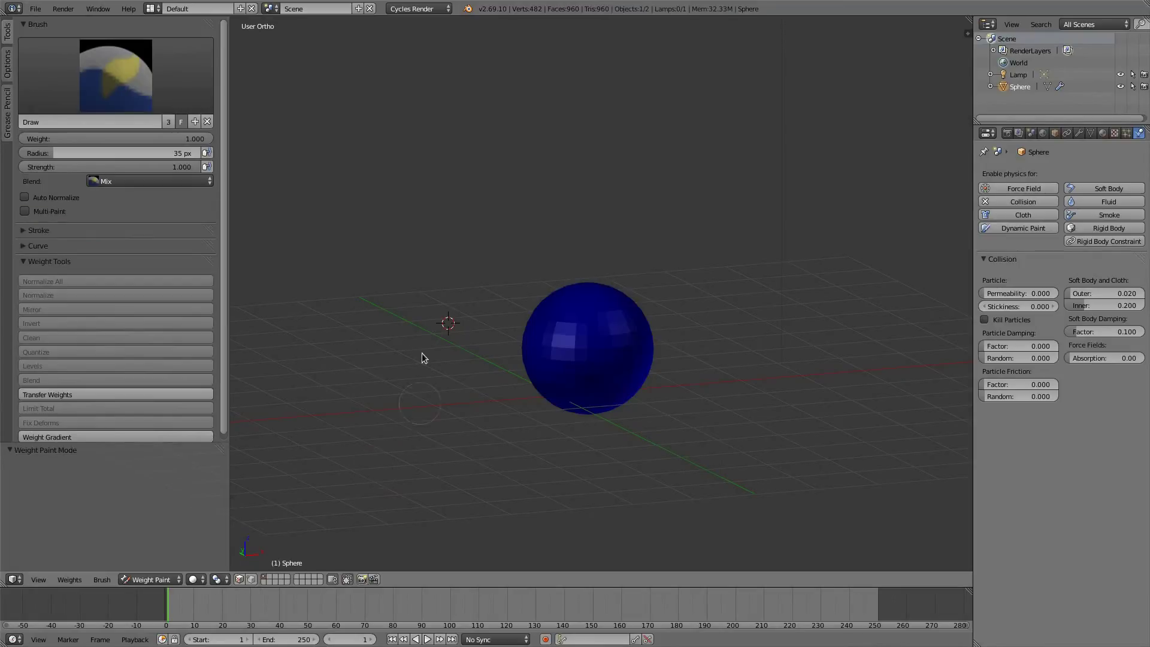
pyautogui.click(6, 63)
pyautogui.click(8, 118)
pyautogui.click(9, 35)
pyautogui.click(7, 71)
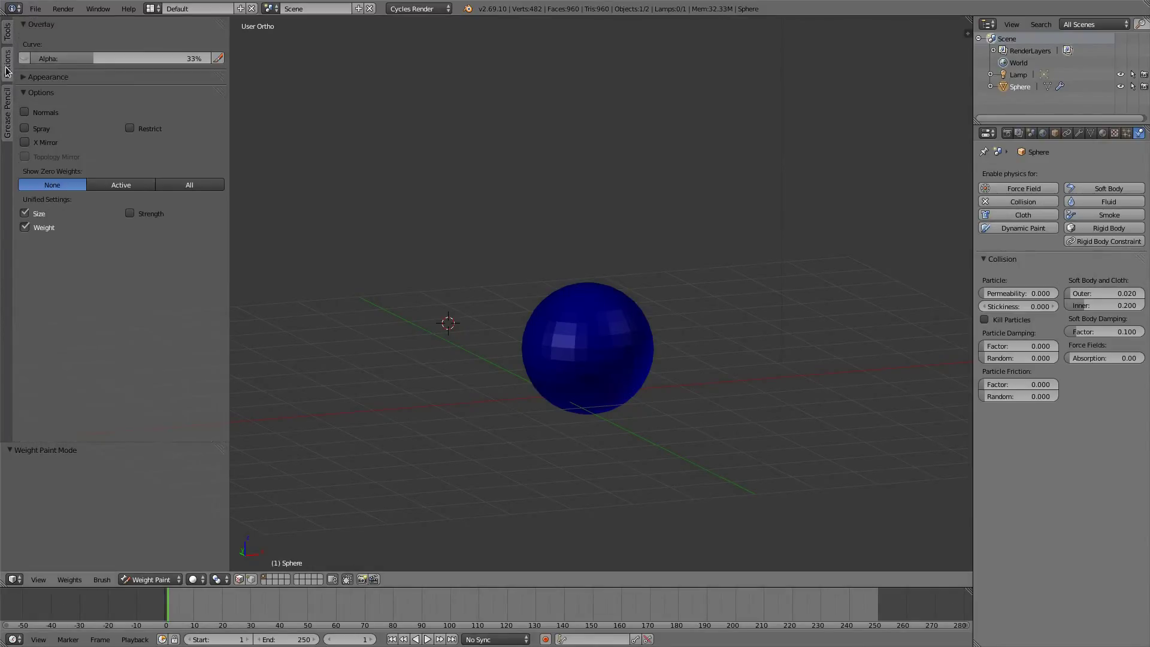
pyautogui.click(9, 33)
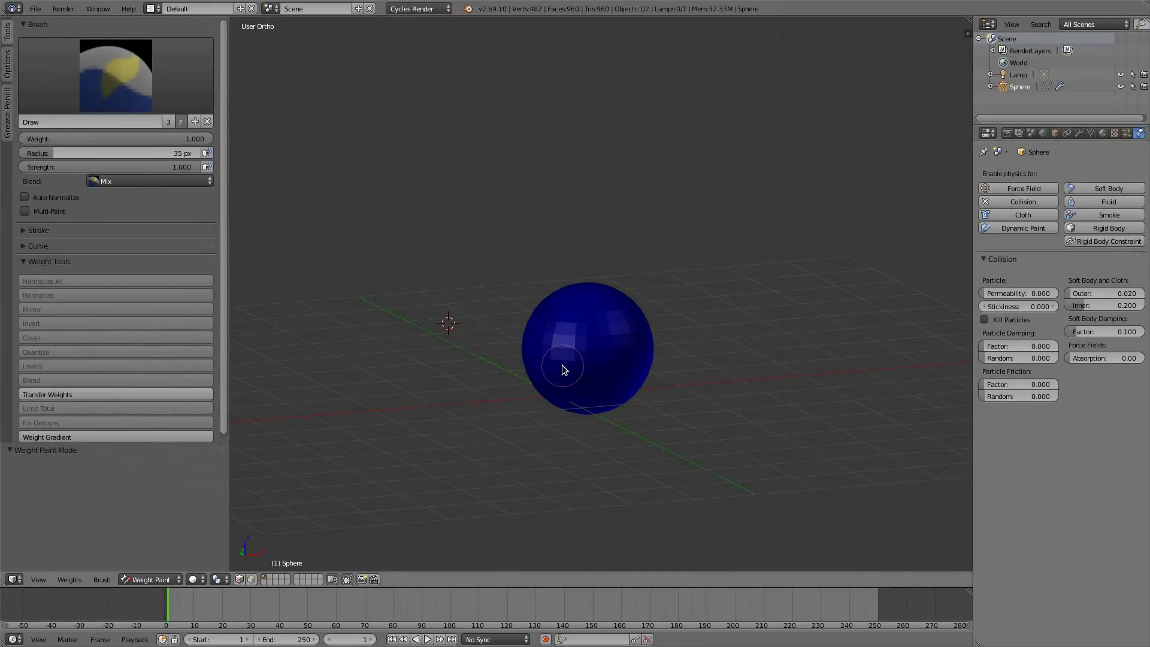